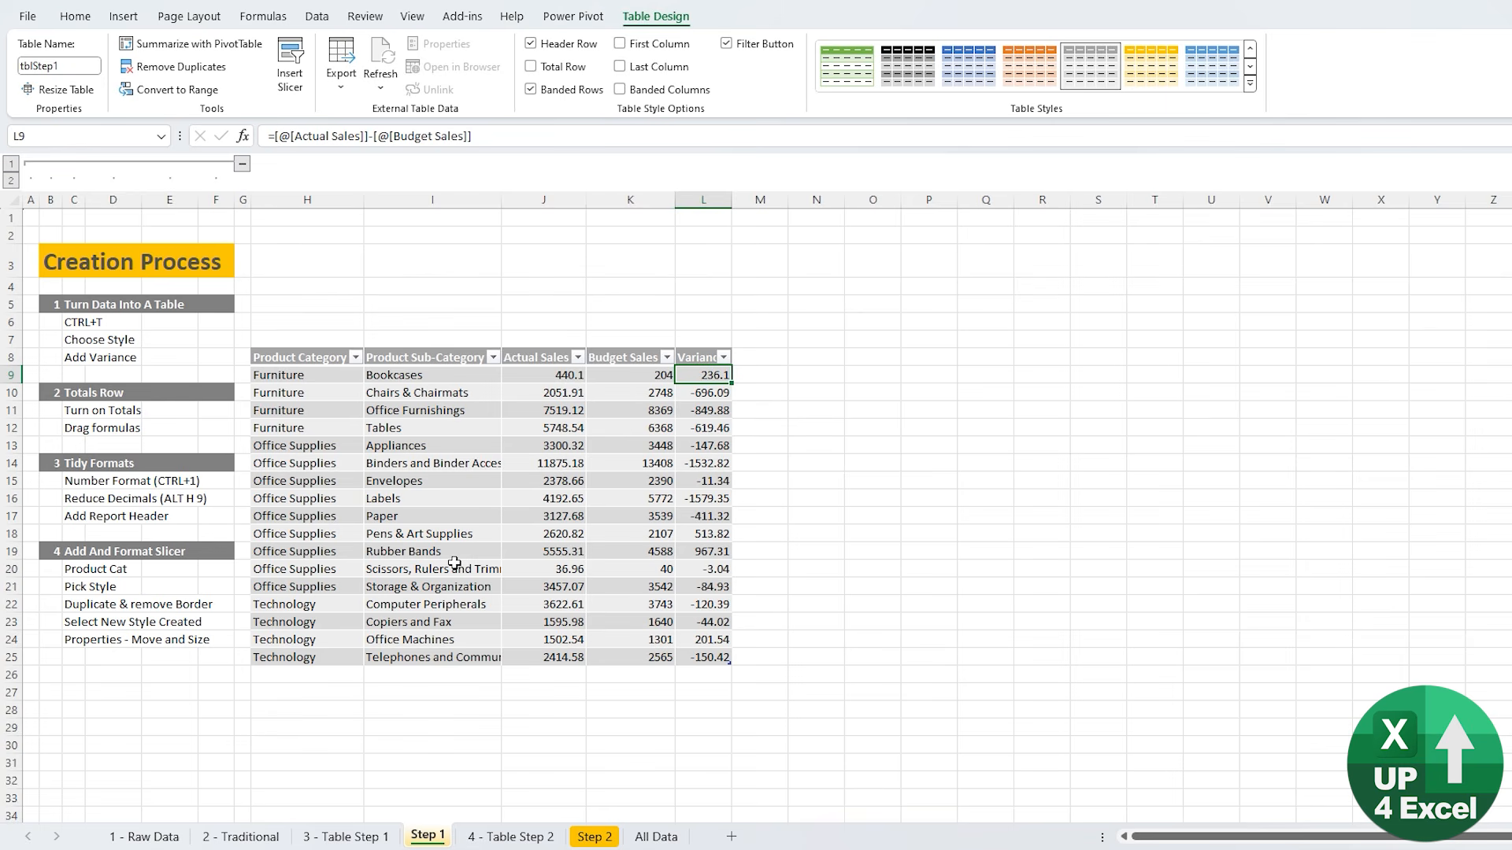
- Turn on the table's total row and fill the Variance total across to Budget Sales and Actual Sales
{"action": "left_click", "coordinate": [531, 67]}
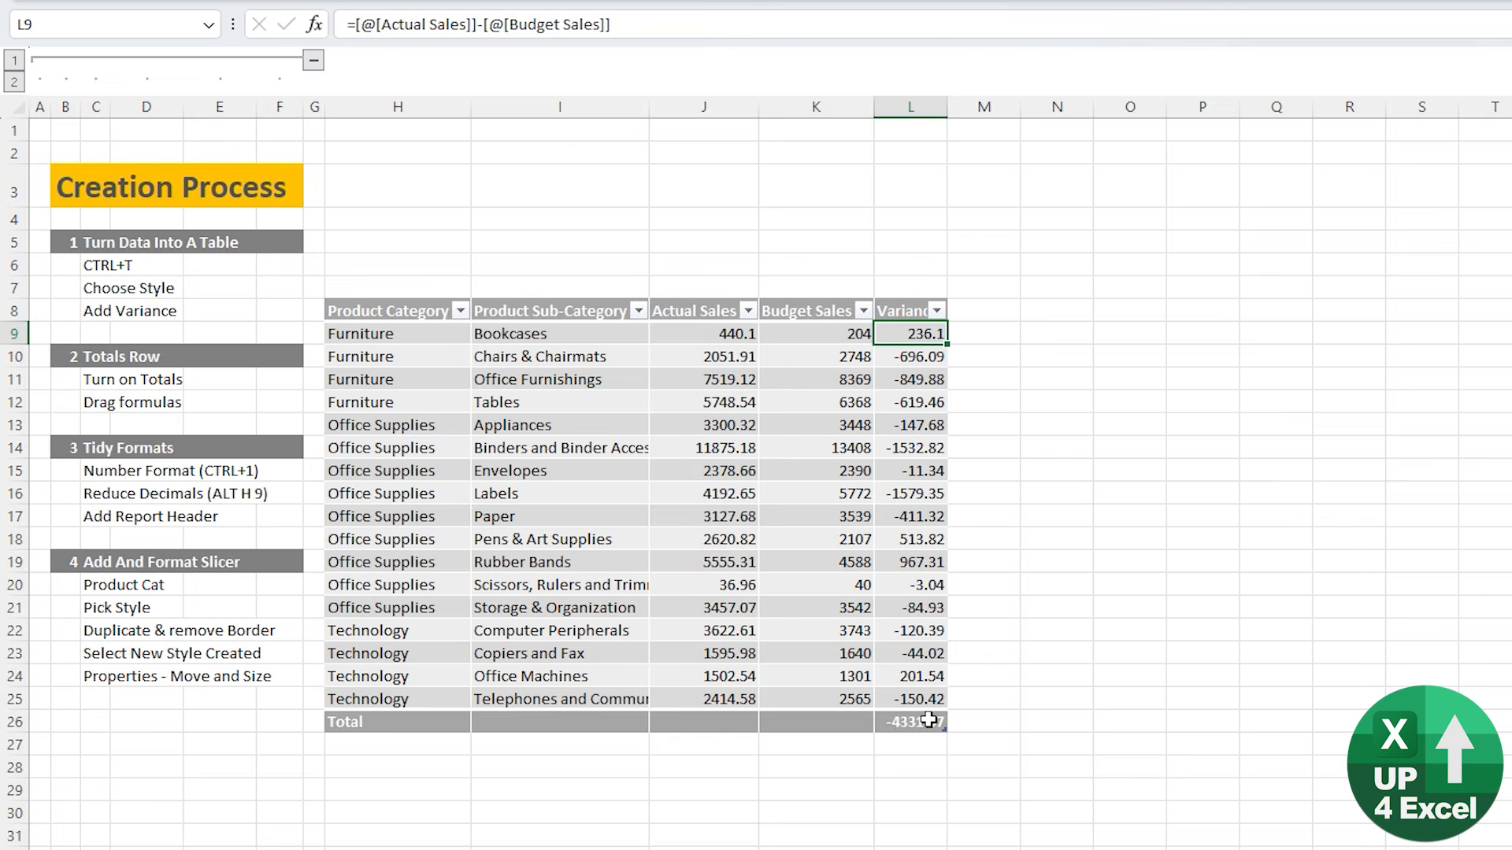
{"action": "left_click", "coordinate": [929, 721]}
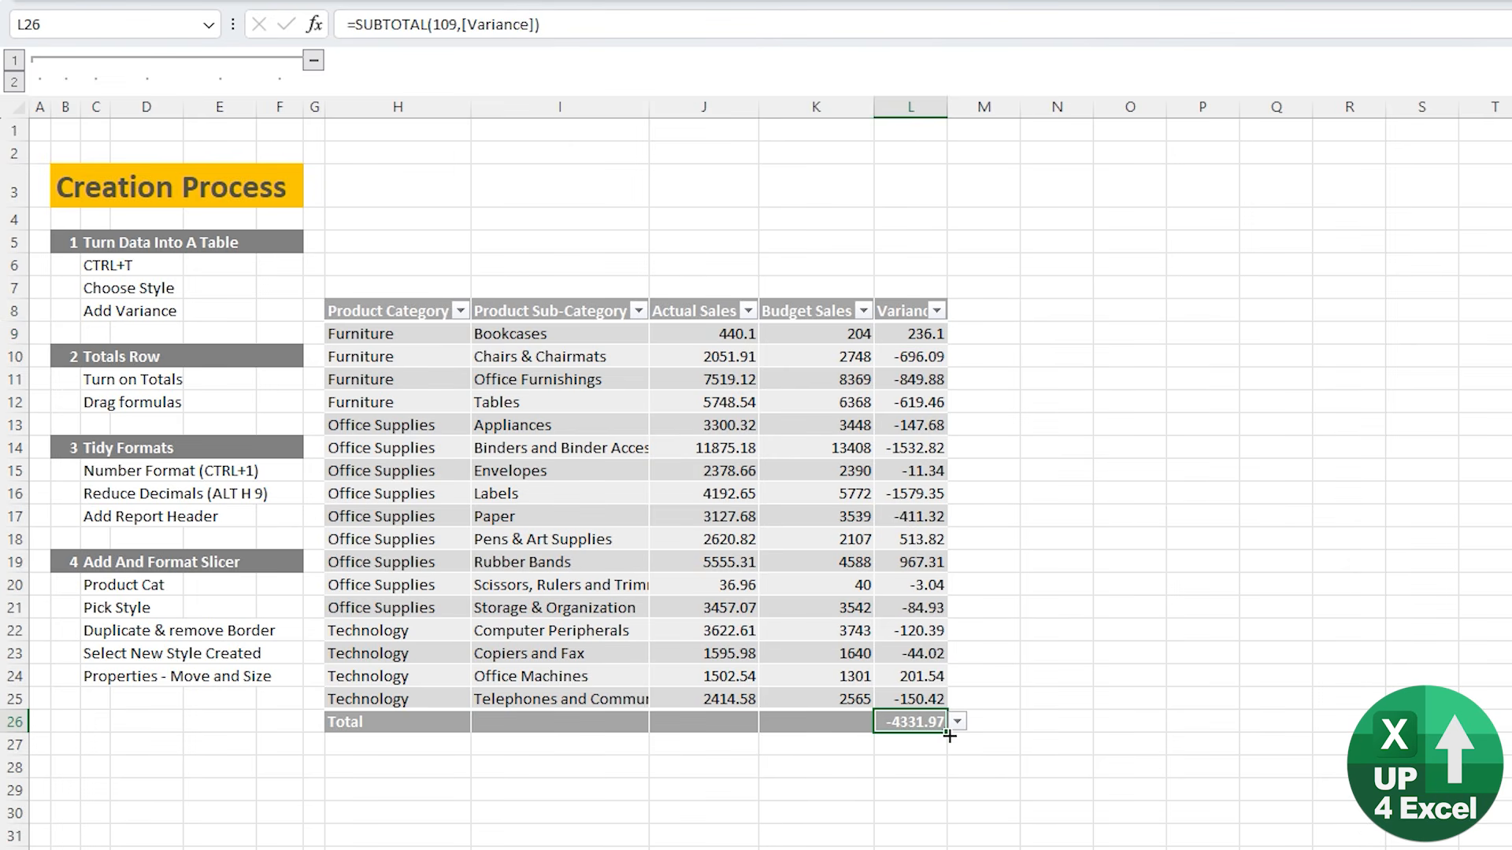
{"action": "left_click_drag", "start_coordinate": [949, 735], "coordinate": [663, 727]}
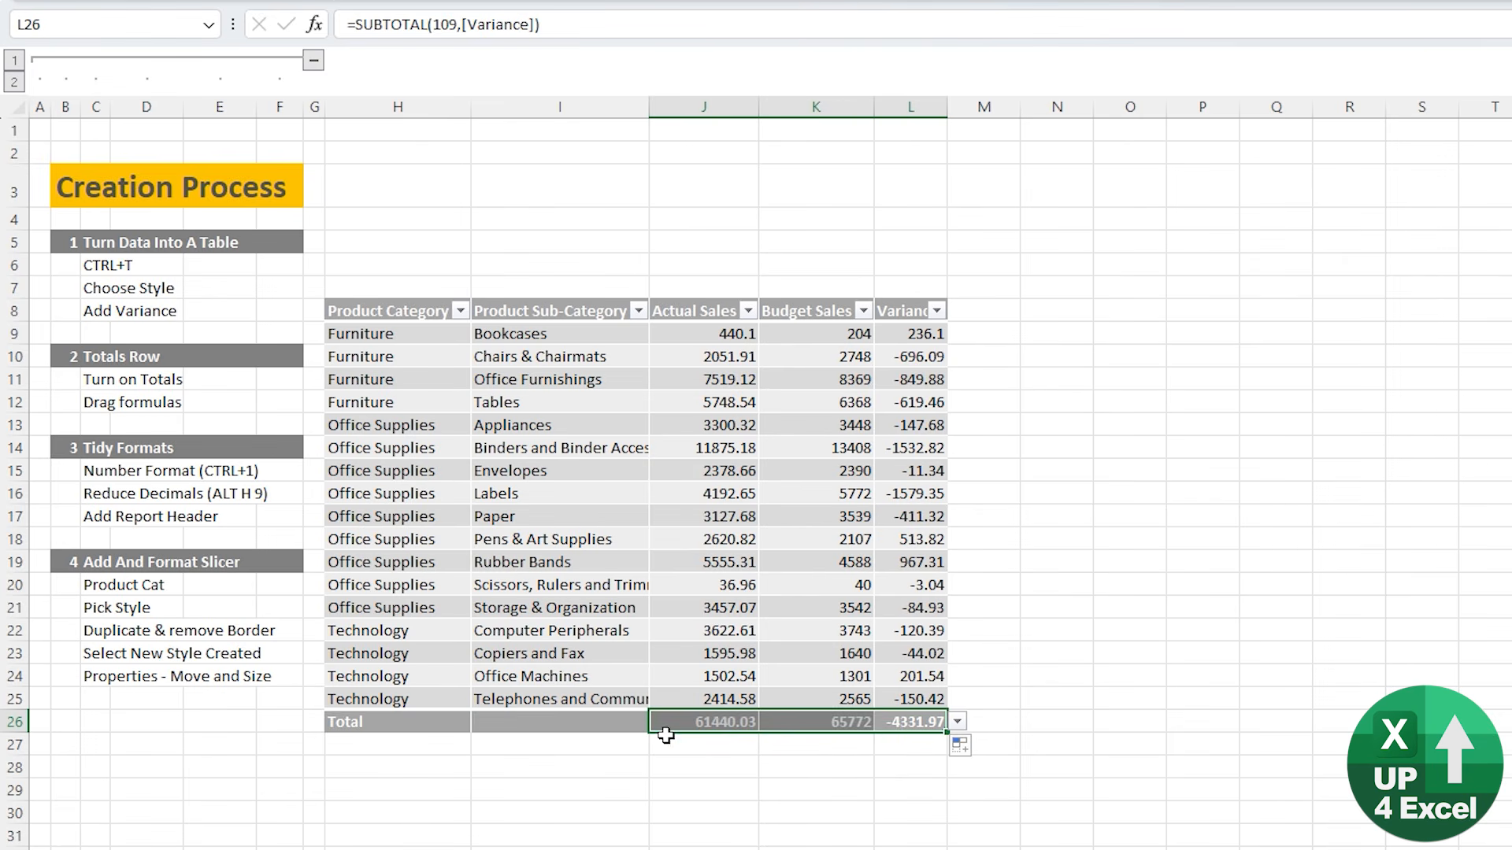
{"action": "left_click", "coordinate": [722, 723]}
{"action": "left_click", "coordinate": [811, 724]}
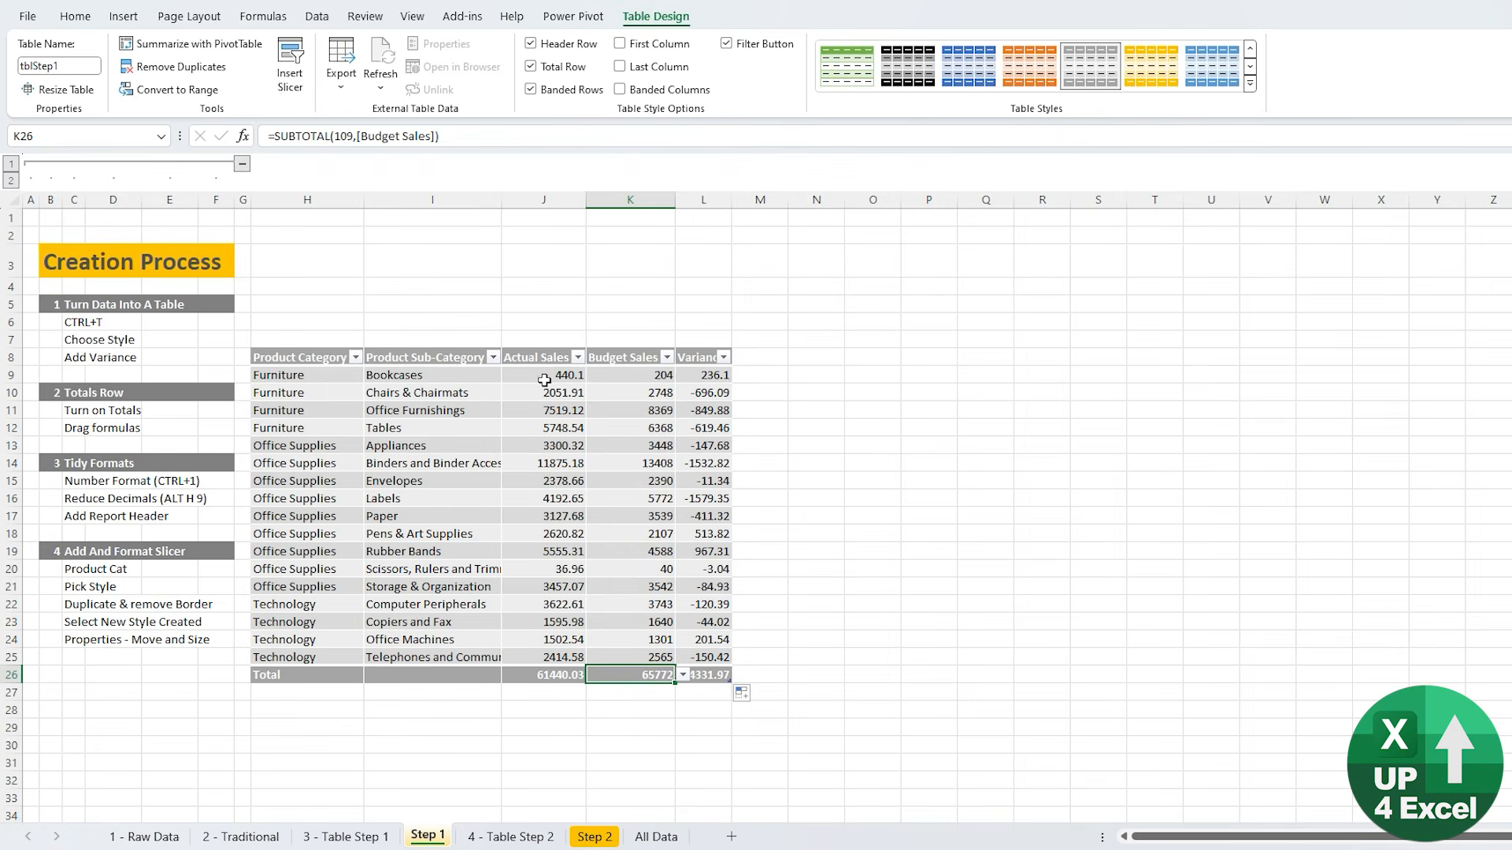
- Format the Actual Sales, Budget Sales and Variance figures, totals included, with thousands separators and no decimals
{"action": "left_click_drag", "start_coordinate": [543, 378], "coordinate": [721, 672]}
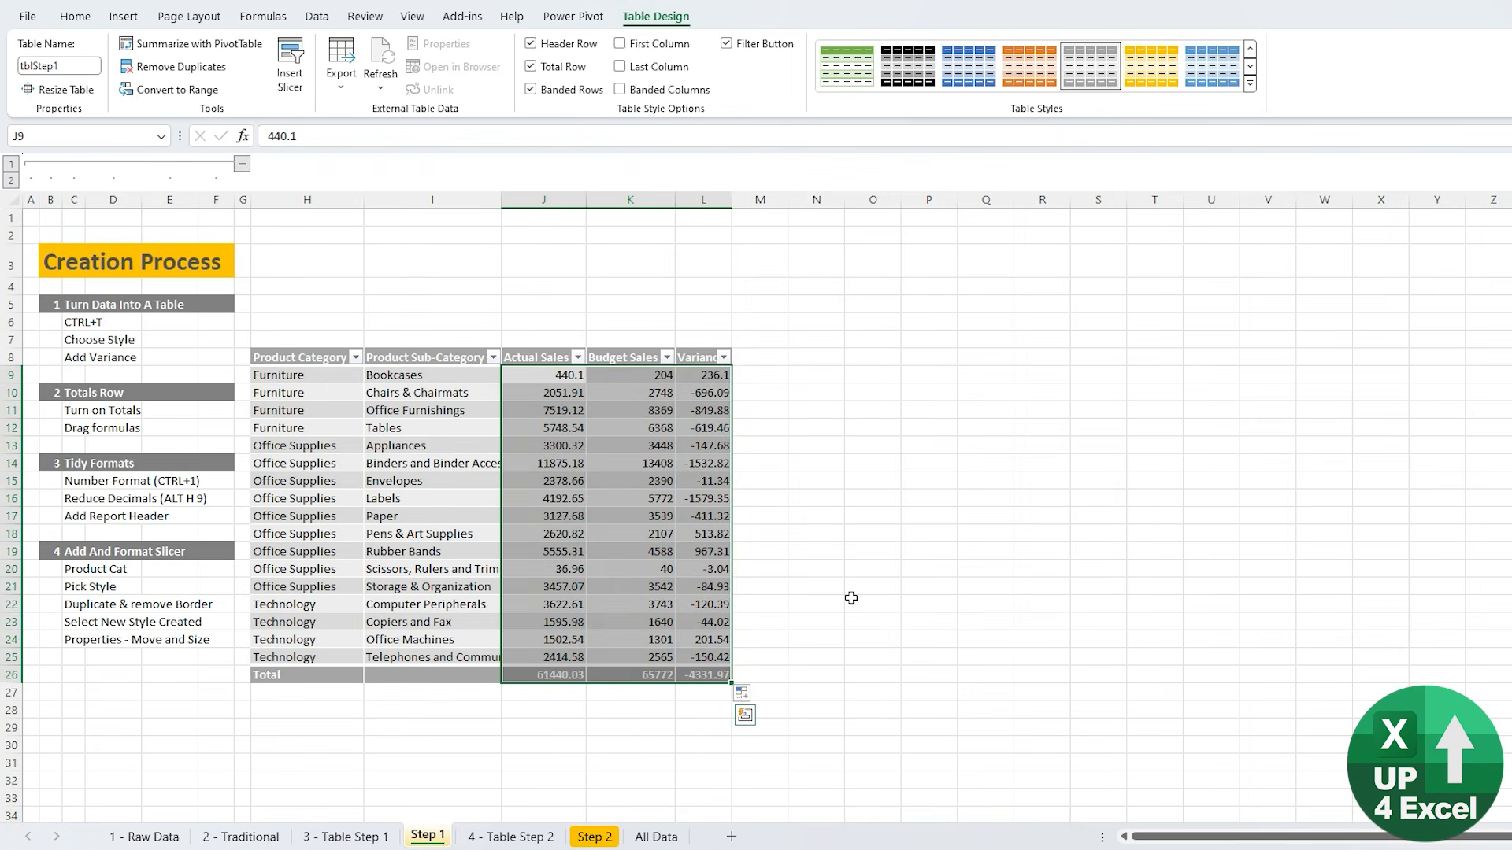
{"action": "key", "text": "ctrl+shift+1"}
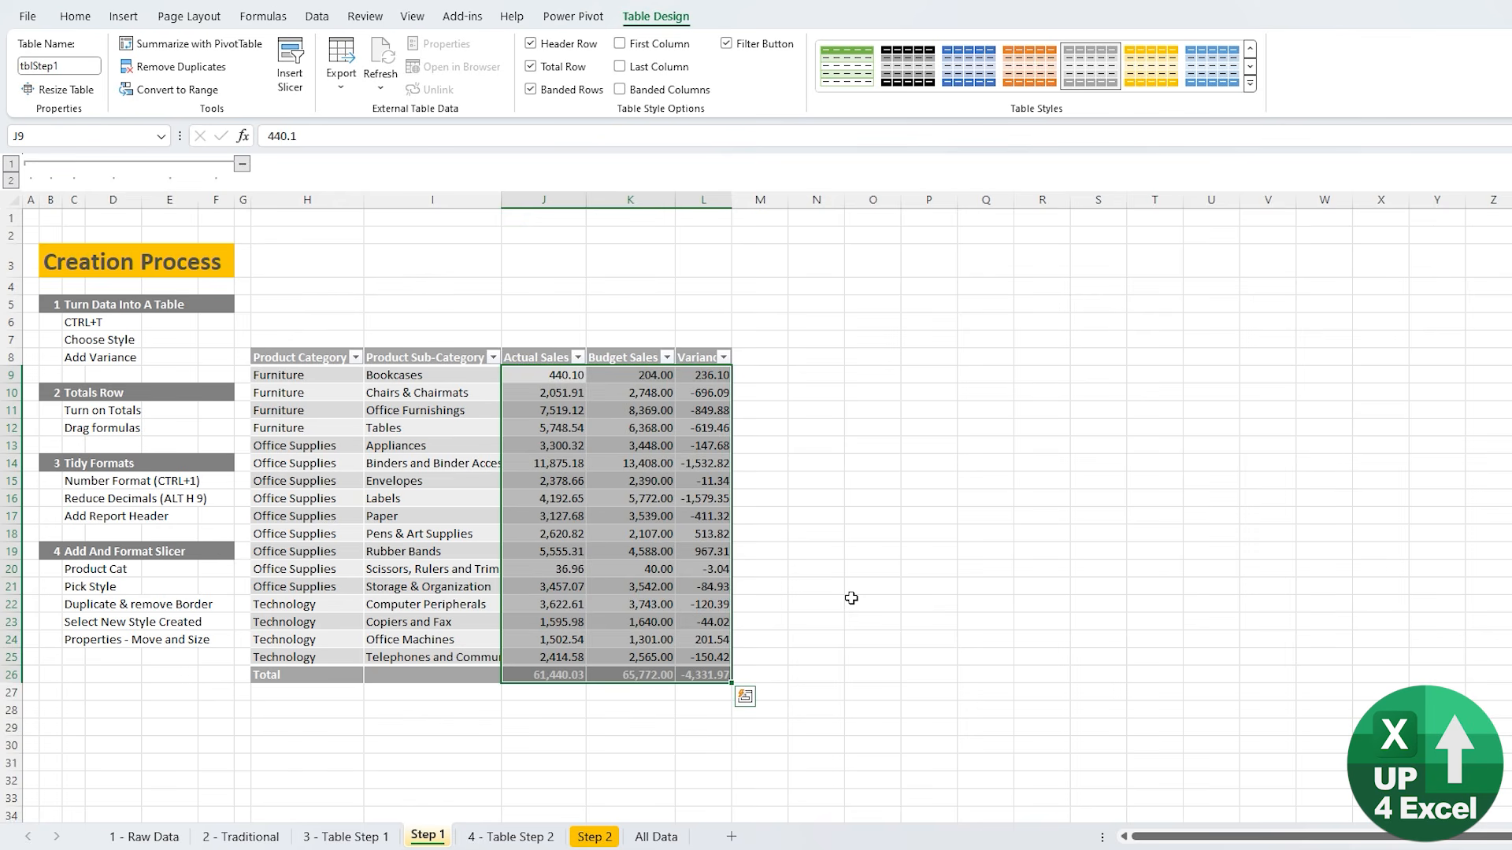
{"action": "left_click", "coordinate": [76, 16]}
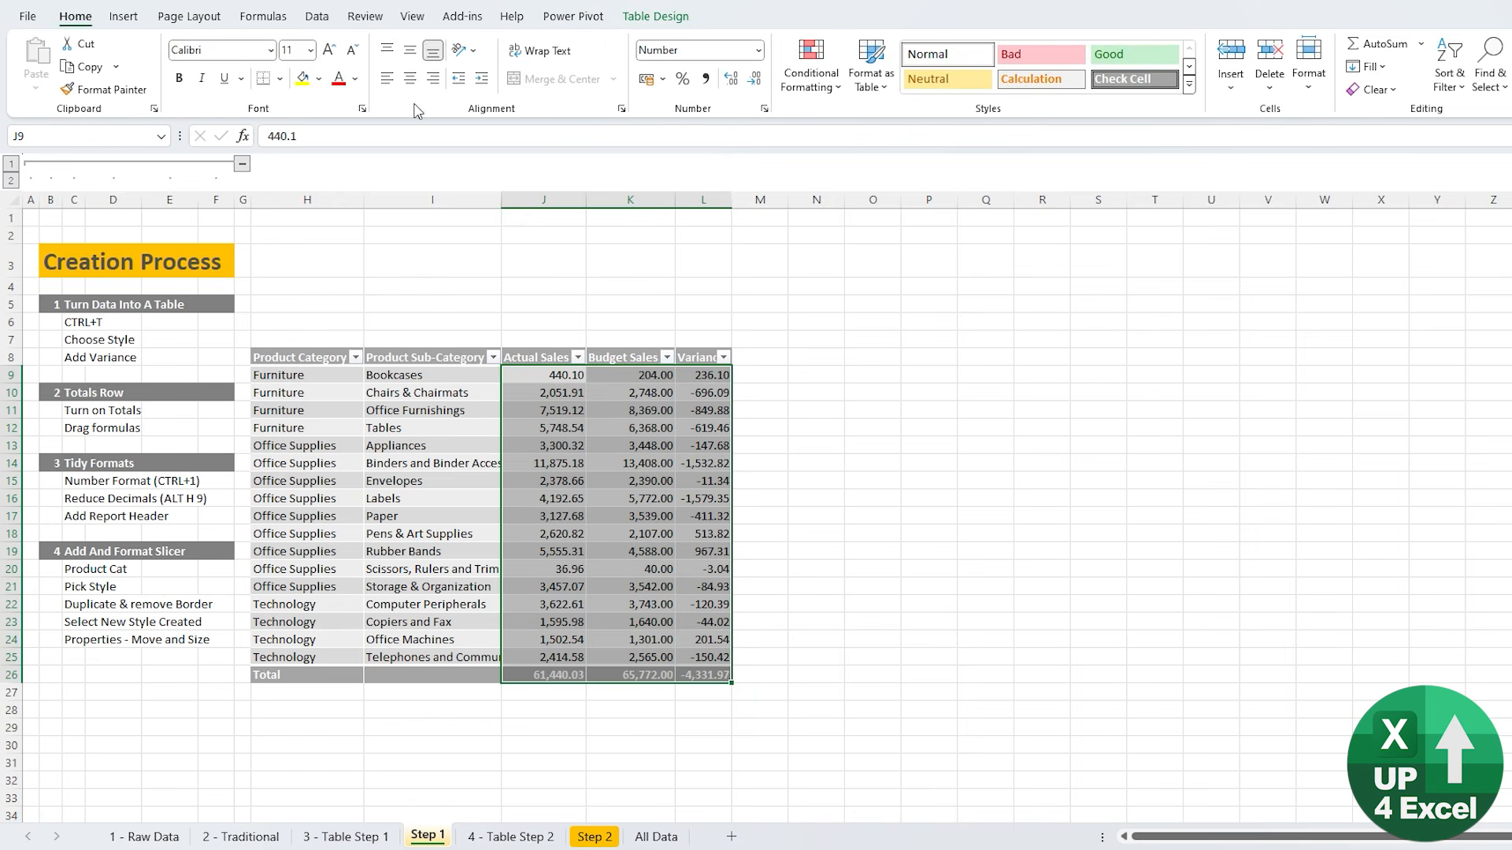
{"action": "left_click", "coordinate": [755, 92]}
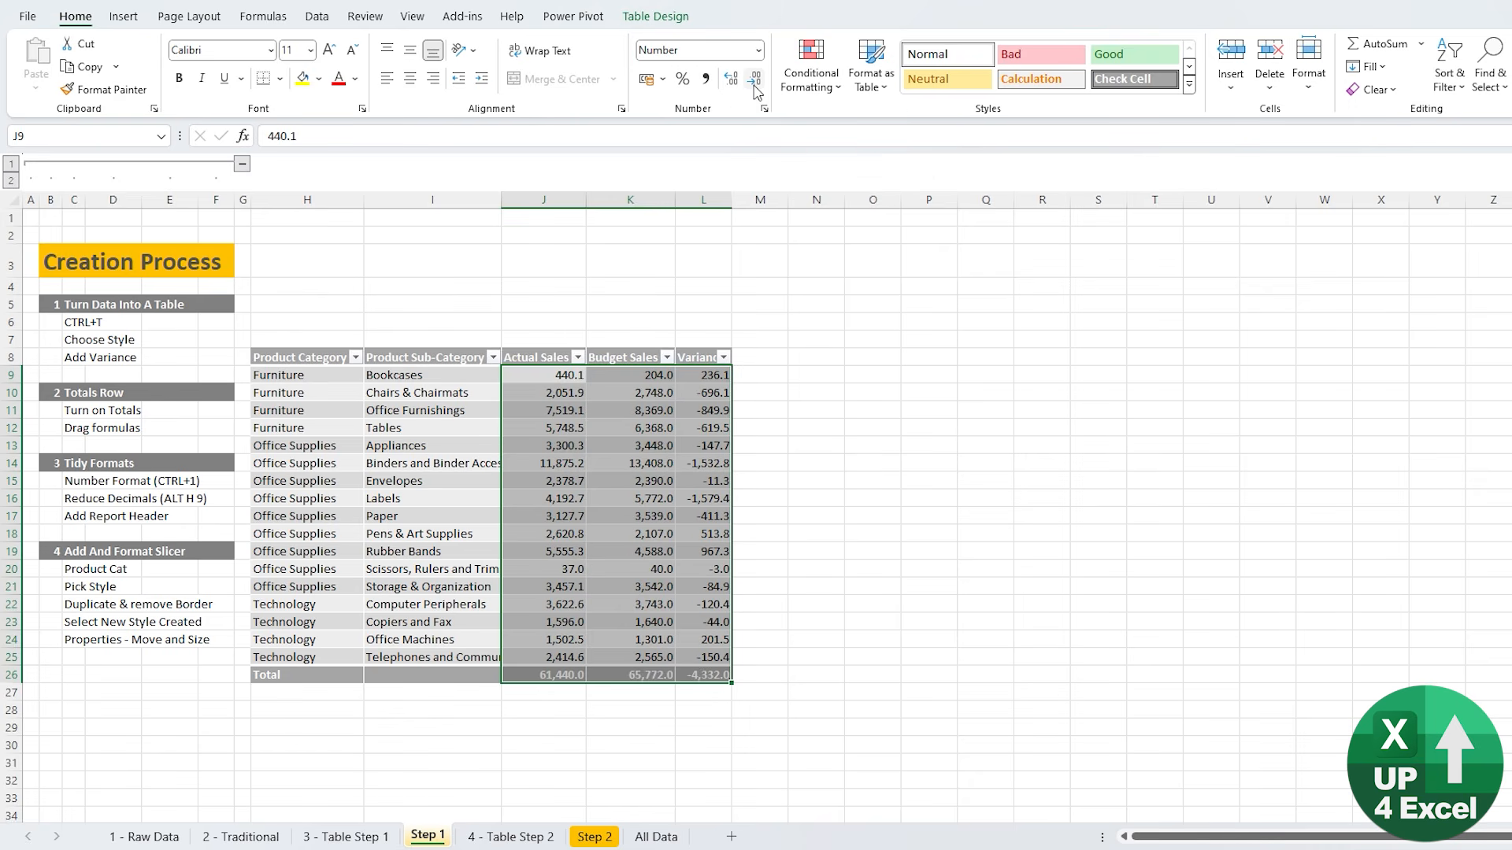
{"action": "key", "text": "alt+h"}
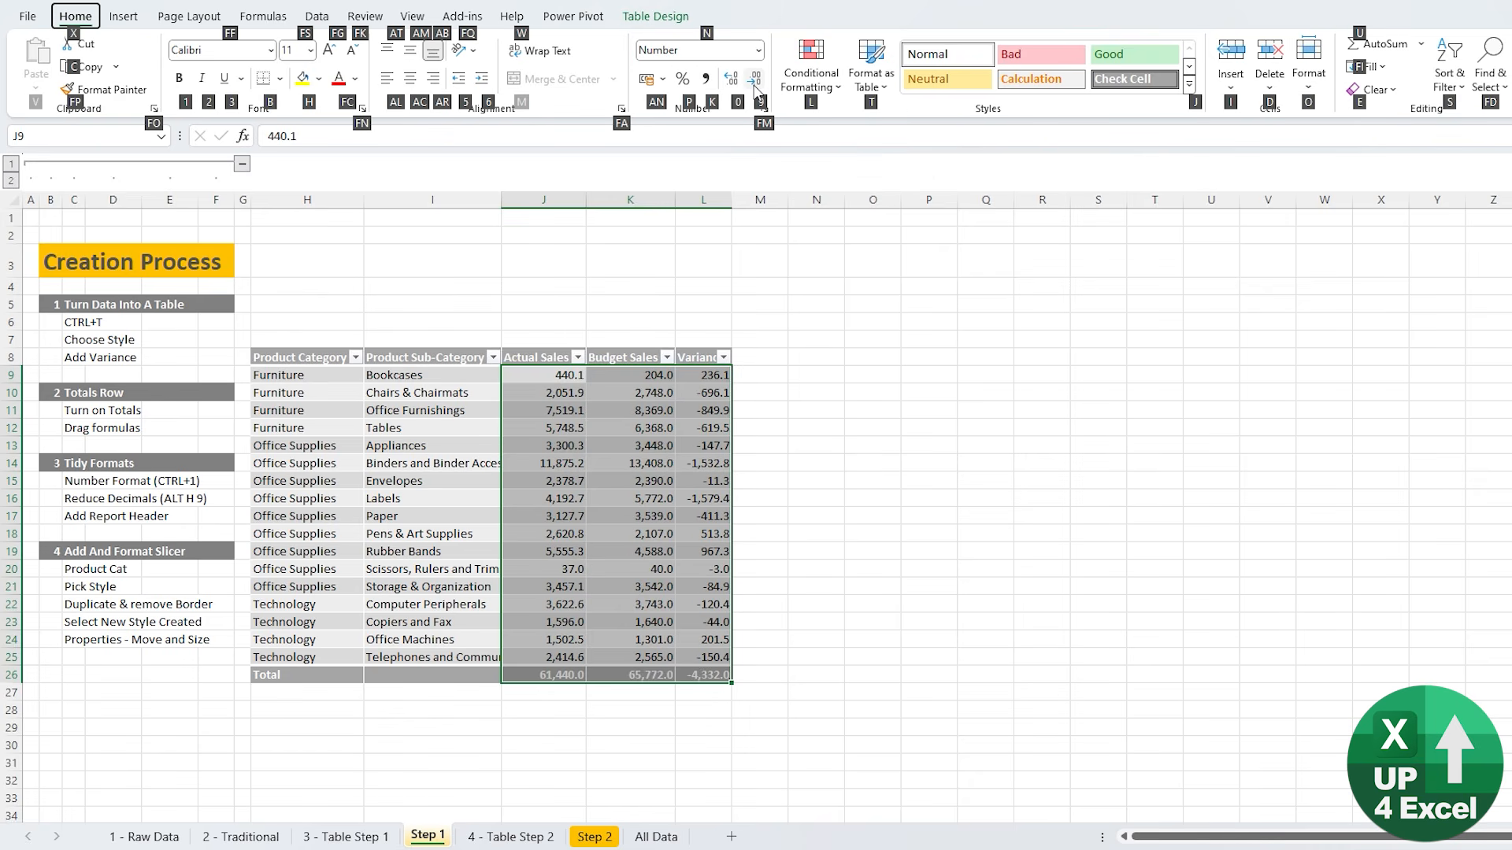
{"action": "key", "text": "9"}
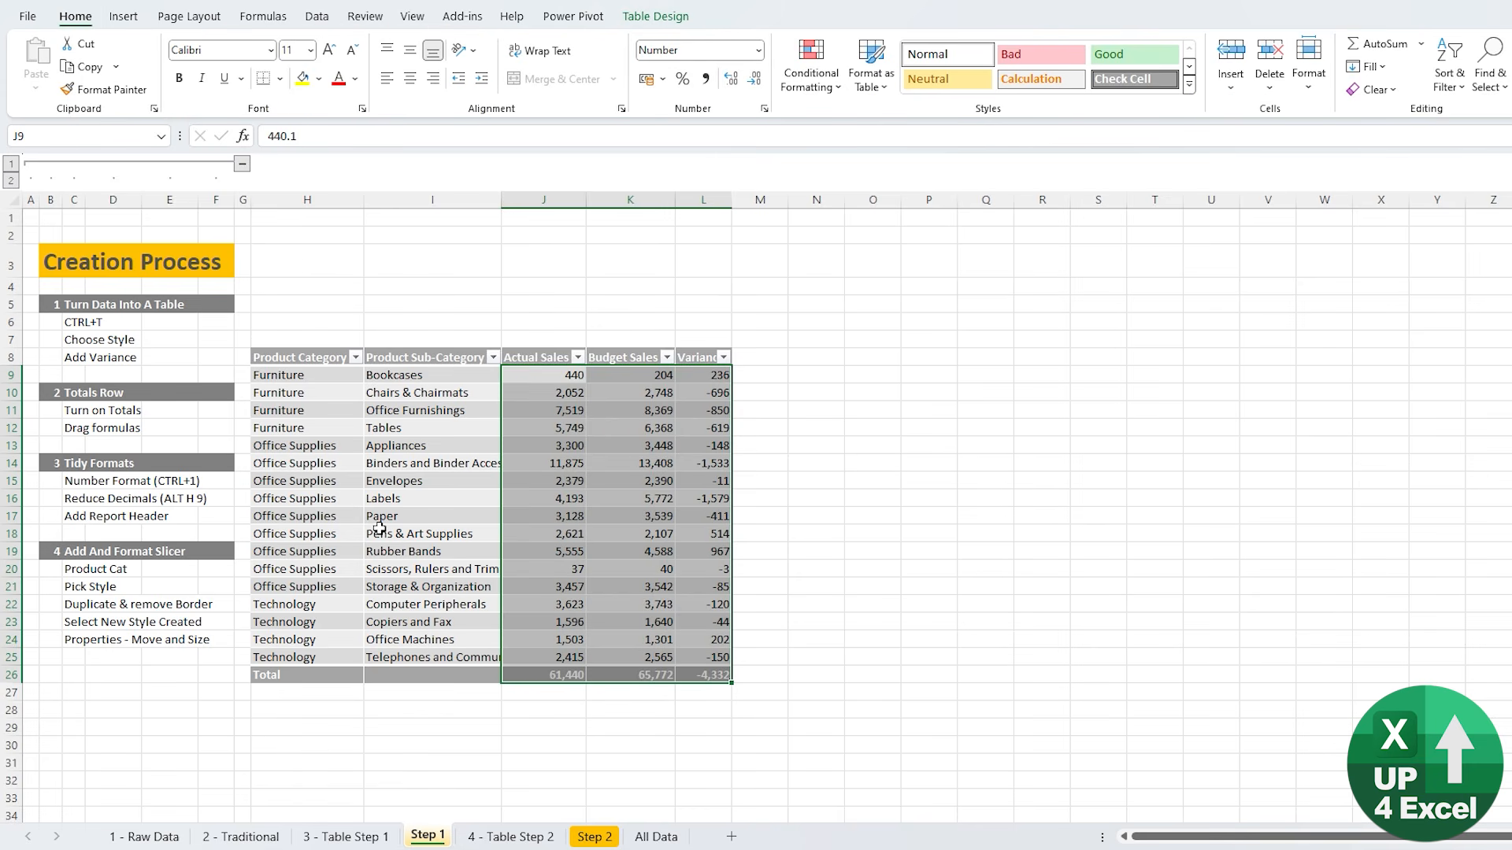
- Paste the "Monthly Sales Report" header with 2024-04 above the table, starting at cell H3
{"action": "left_click", "coordinate": [309, 268]}
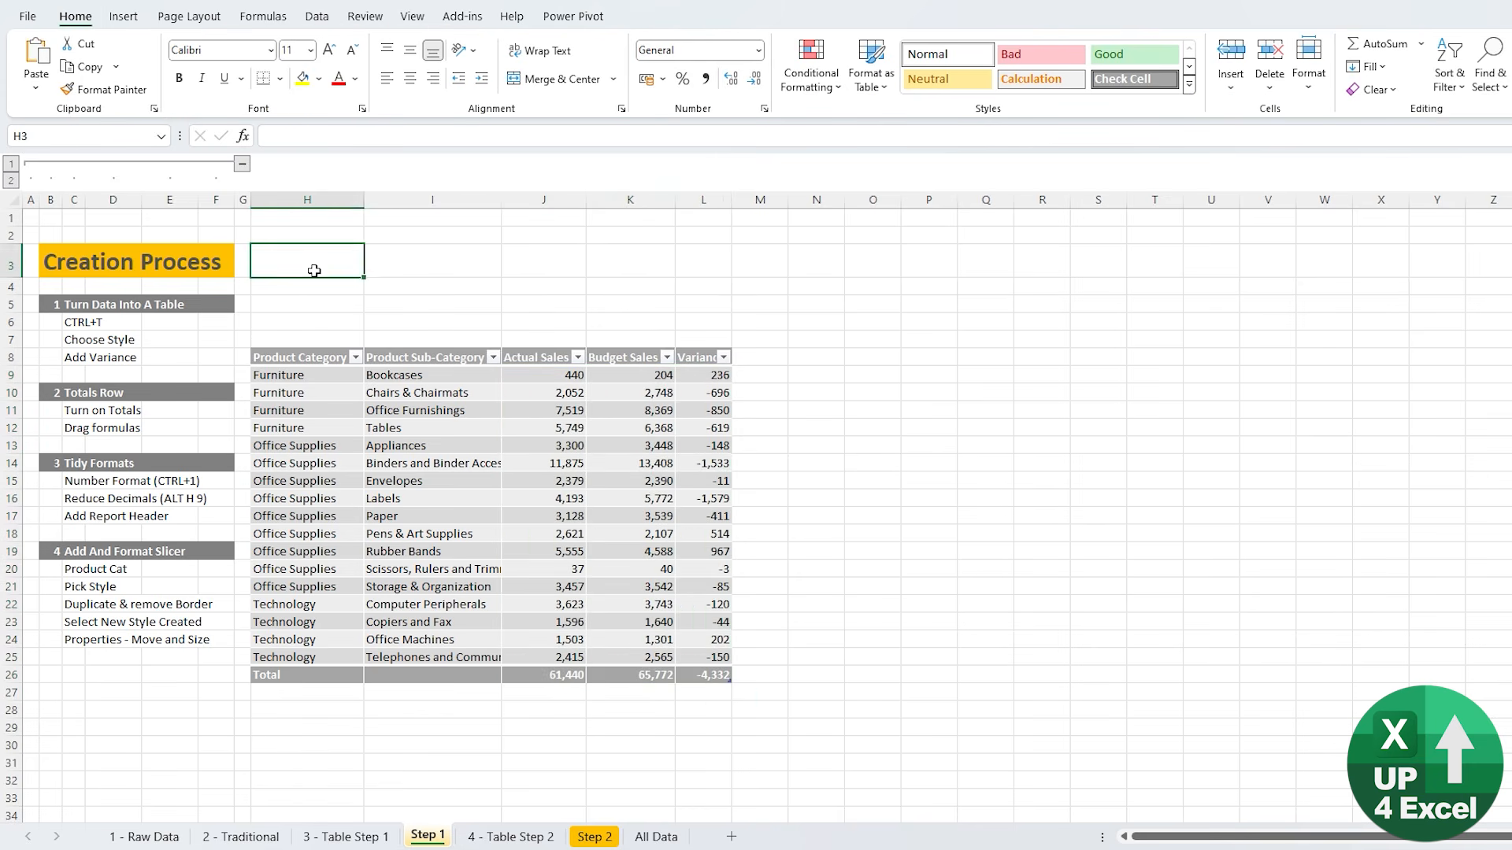
{"action": "key", "text": "ctrl+v"}
{"action": "left_click", "coordinate": [317, 272]}
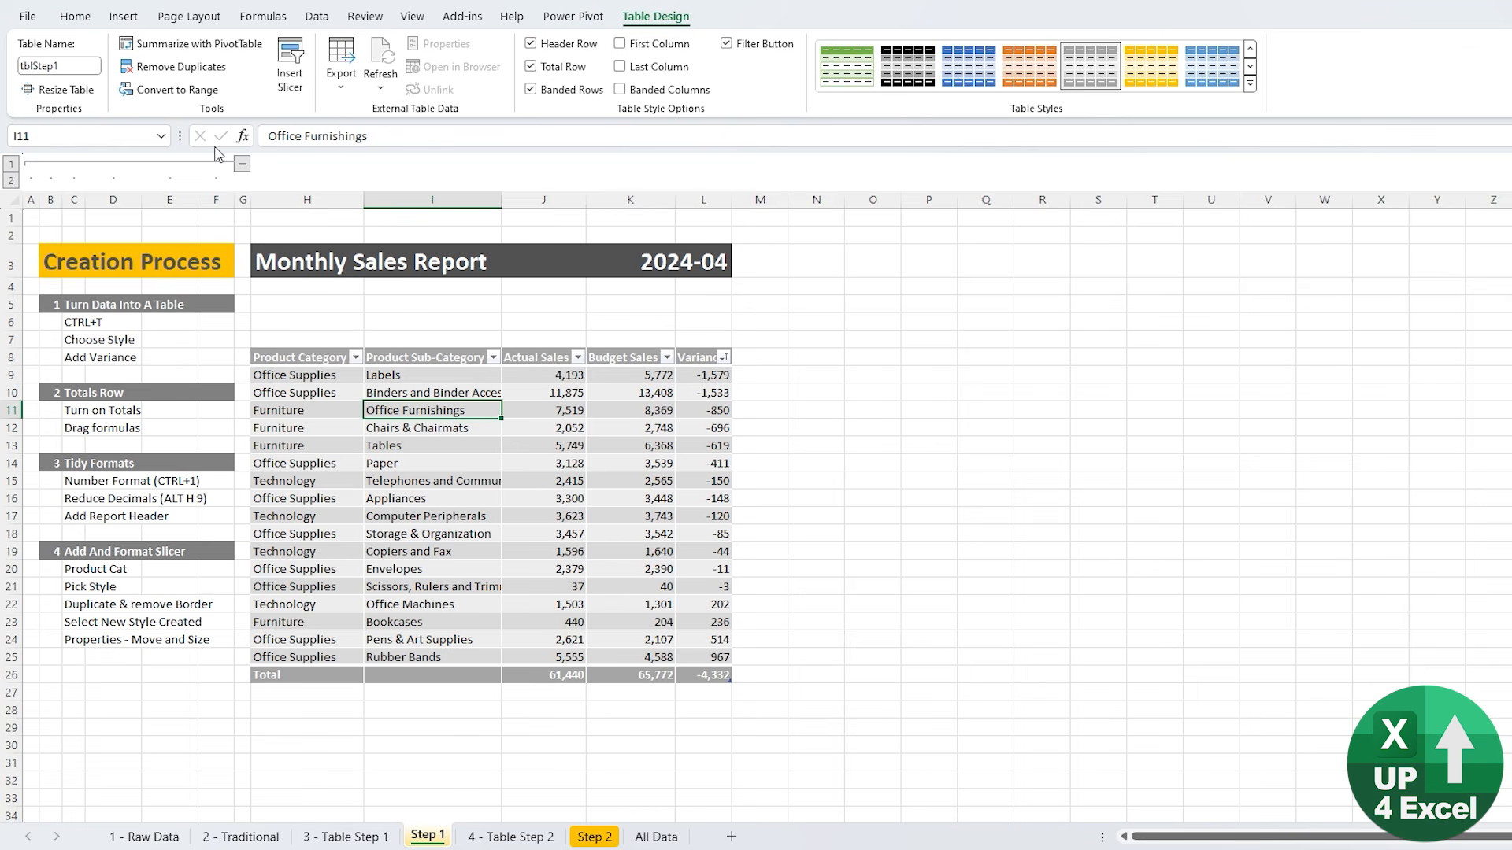
- Insert a slicer for Product Category and move it over the table
{"action": "left_click", "coordinate": [289, 77]}
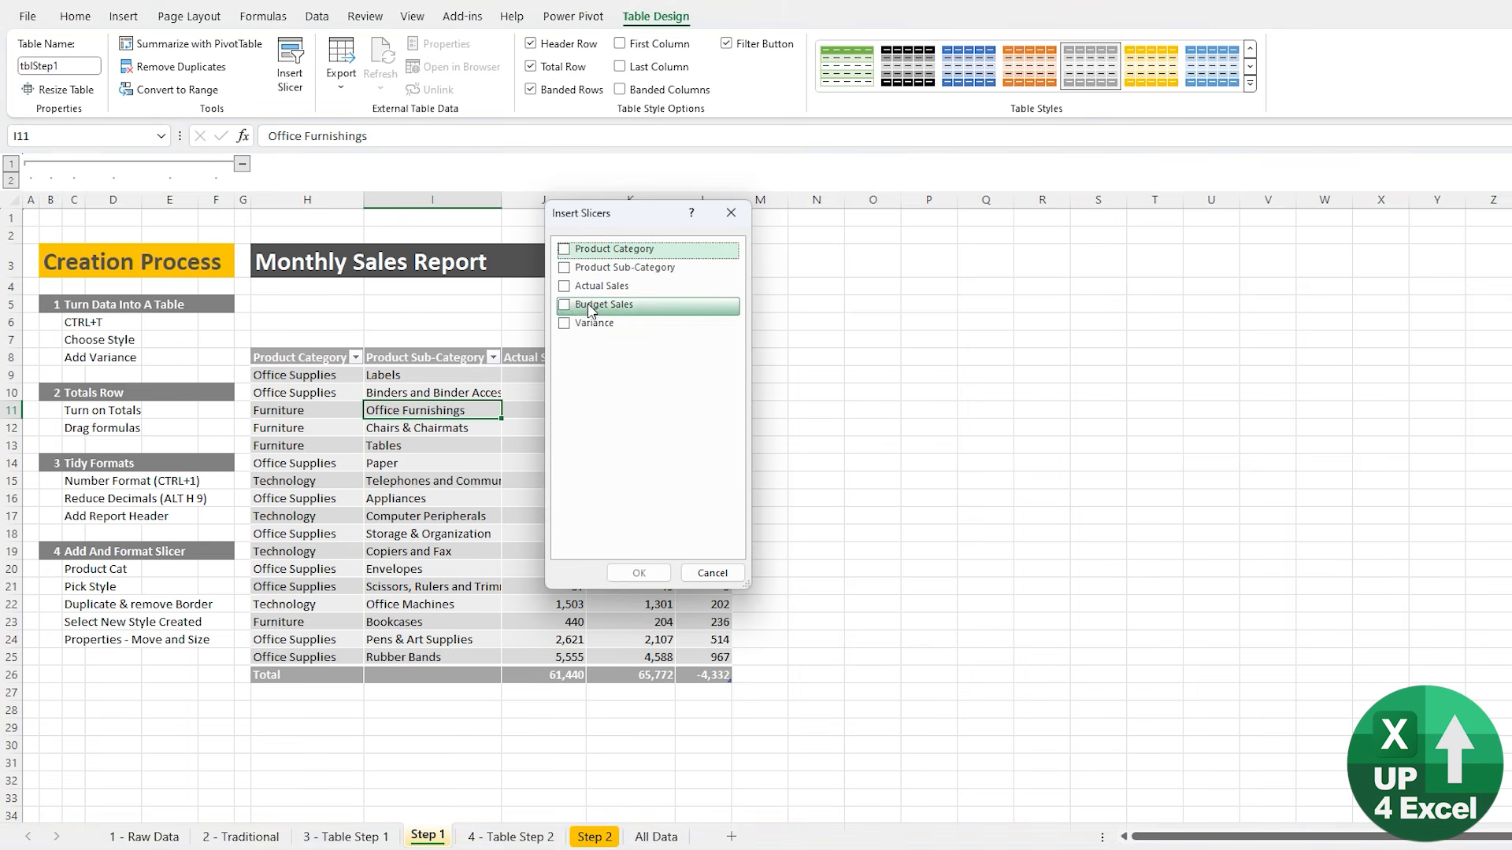
{"action": "left_click", "coordinate": [555, 252]}
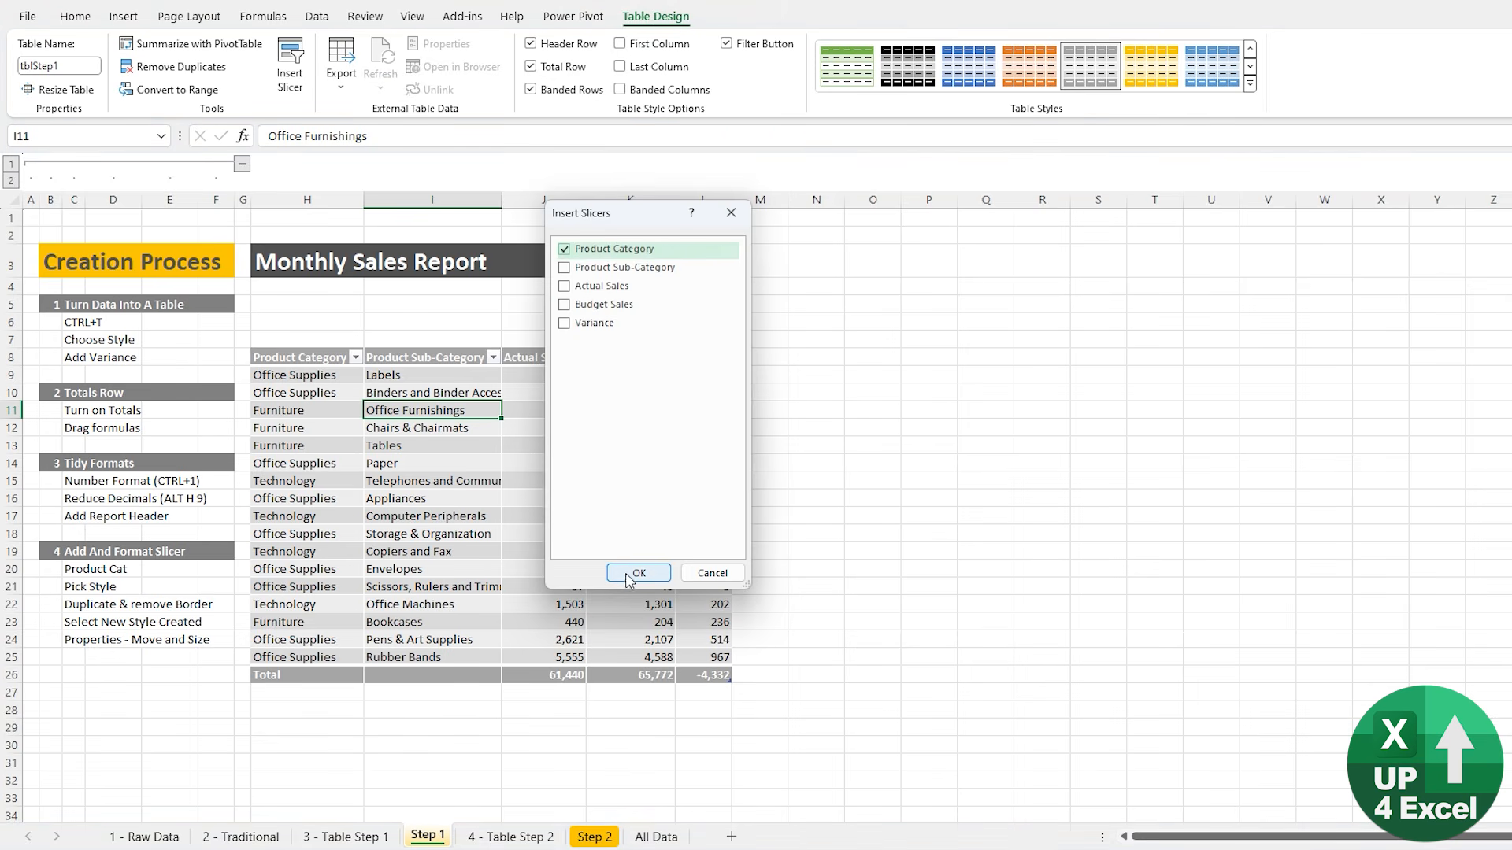
{"action": "left_click", "coordinate": [636, 573]}
{"action": "left_click_drag", "start_coordinate": [877, 560], "coordinate": [556, 559]}
- Test the slicer by filtering on Furniture, Office Supplies and Technology one after another, and clear the filter
{"action": "left_click", "coordinate": [504, 464]}
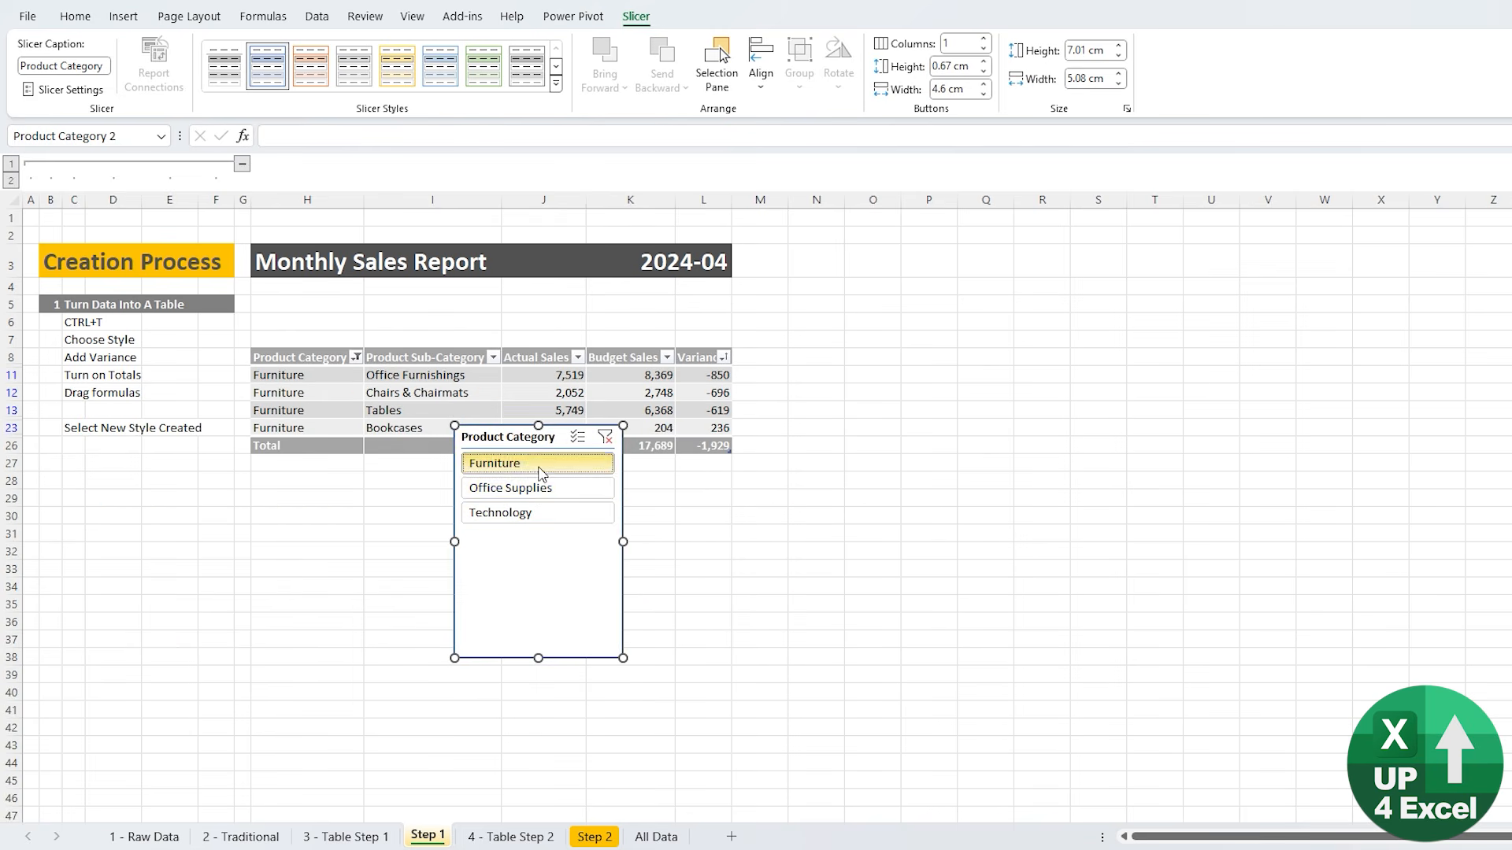
{"action": "left_click", "coordinate": [542, 489]}
{"action": "left_click", "coordinate": [536, 512]}
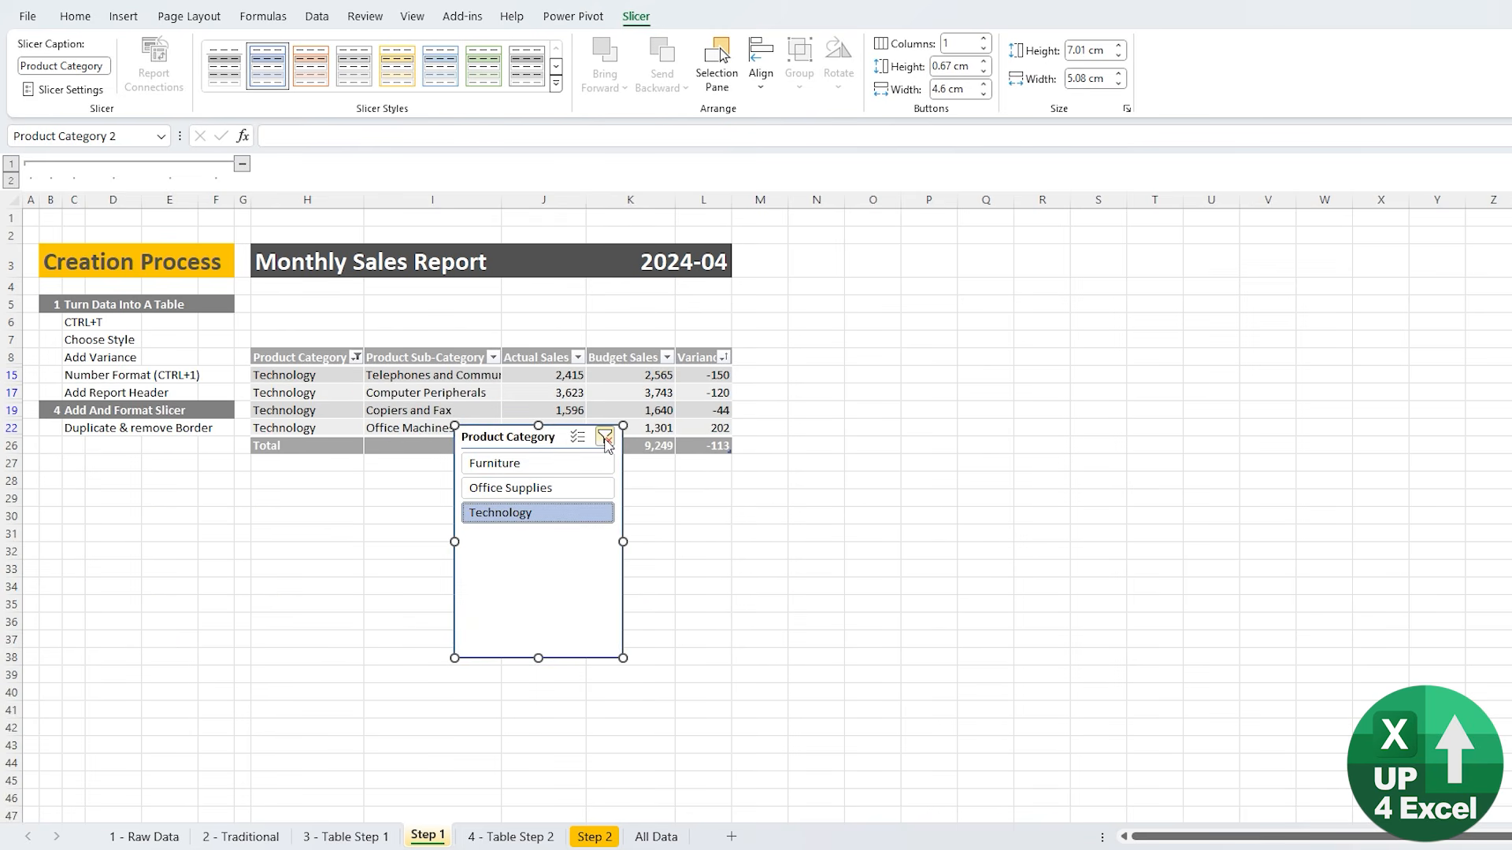
{"action": "left_click", "coordinate": [604, 439]}
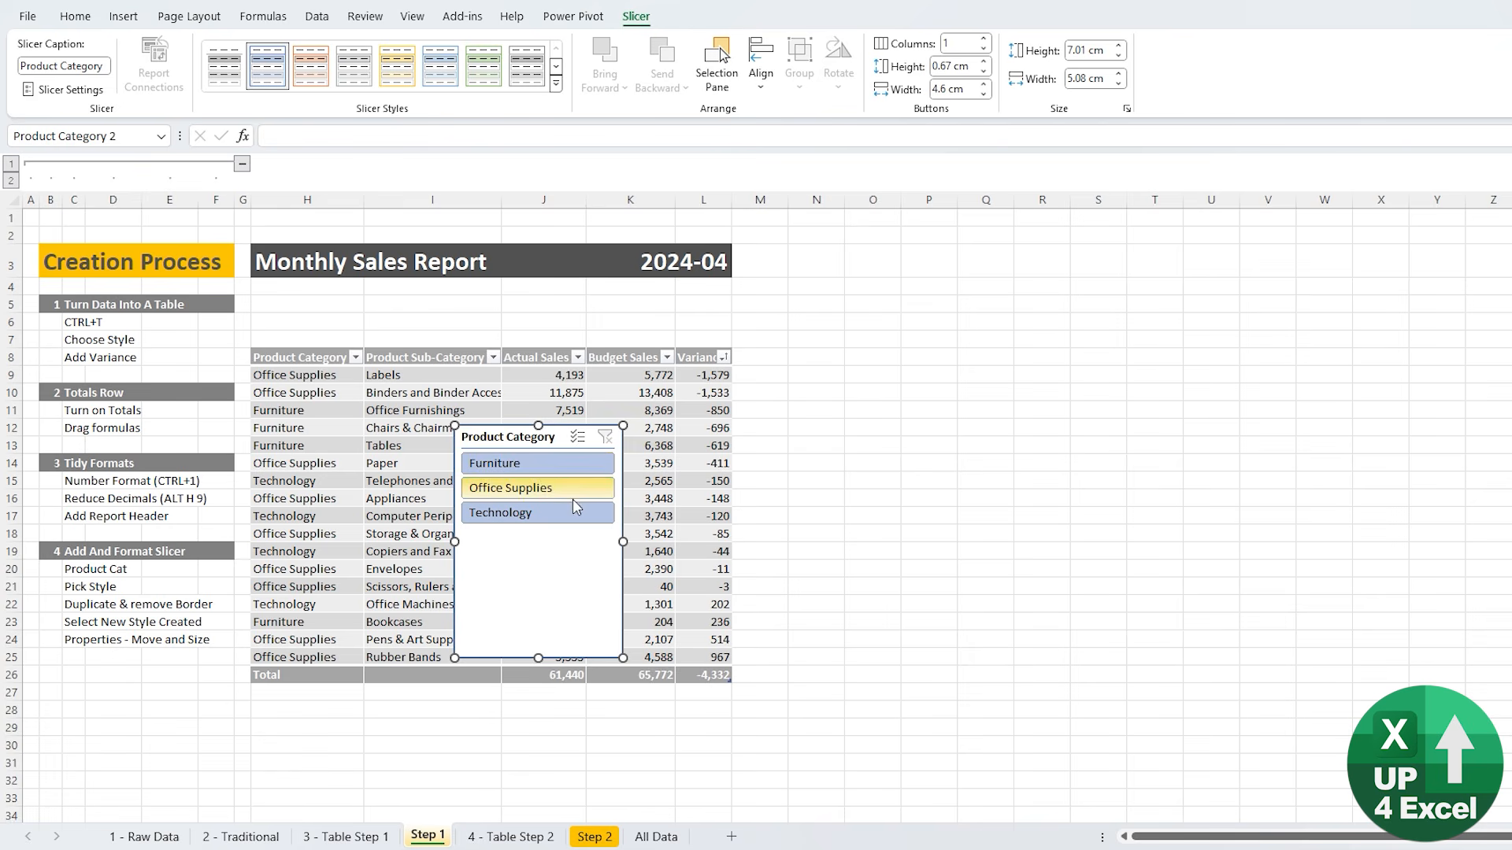
- Apply the grey Light slicer style and try it on each category, leaving the table filtered to Furniture
{"action": "left_click", "coordinate": [556, 83]}
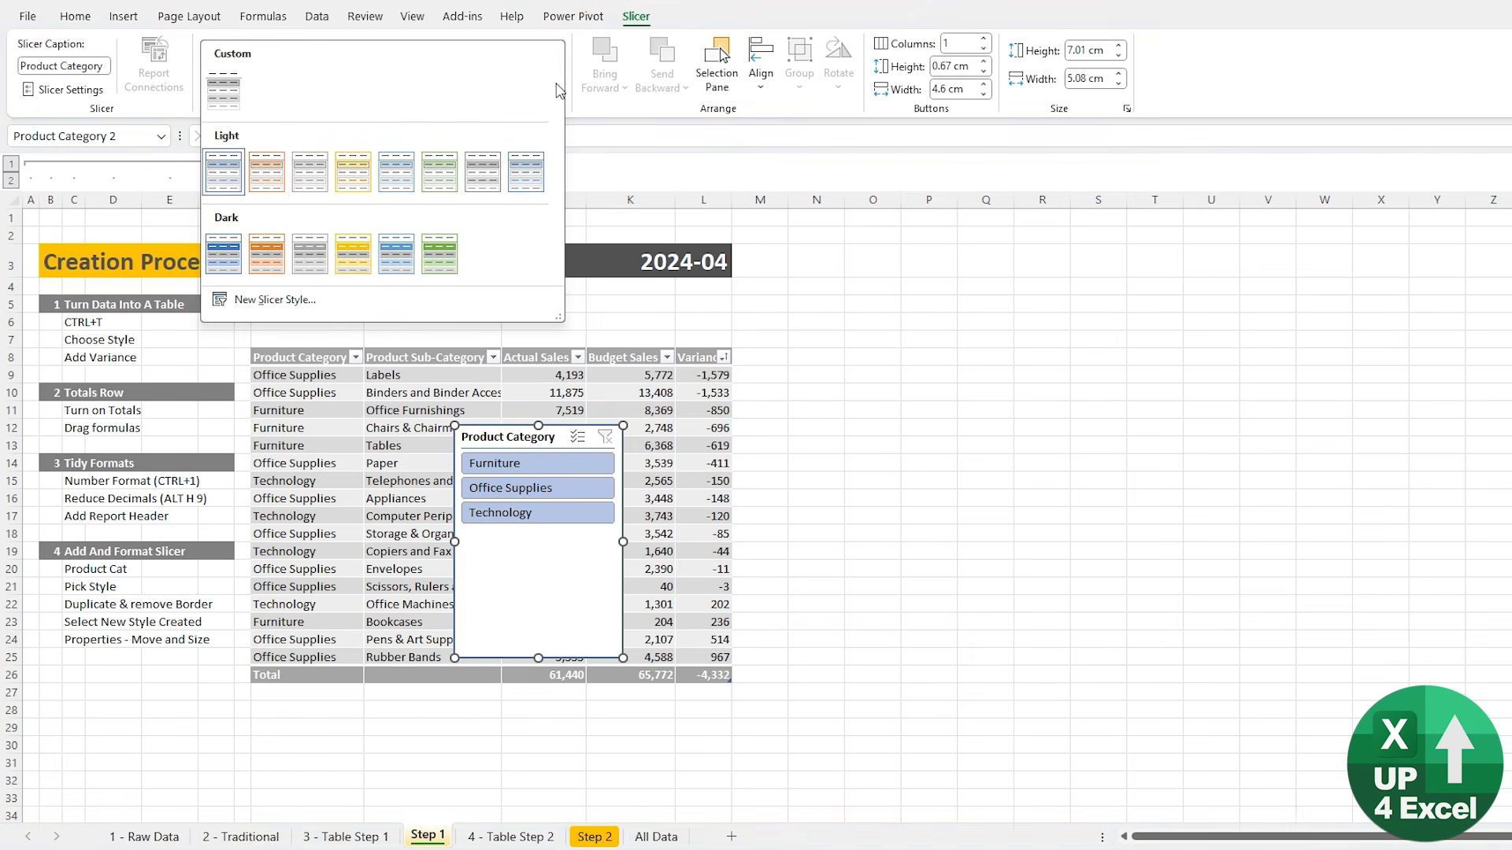
{"action": "left_click", "coordinate": [327, 190]}
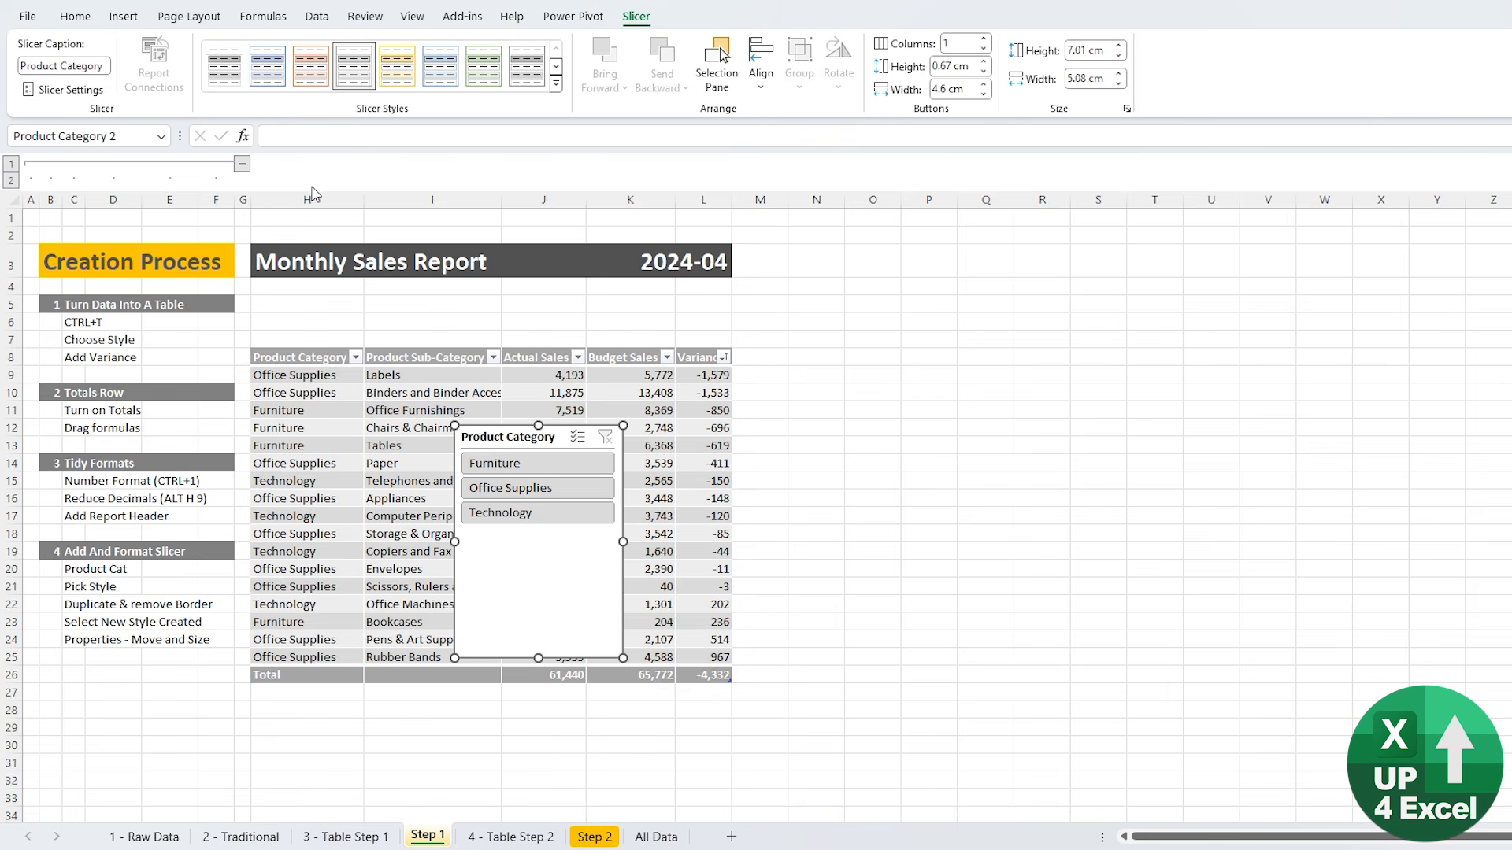
{"action": "left_click", "coordinate": [534, 470]}
{"action": "left_click", "coordinate": [539, 488]}
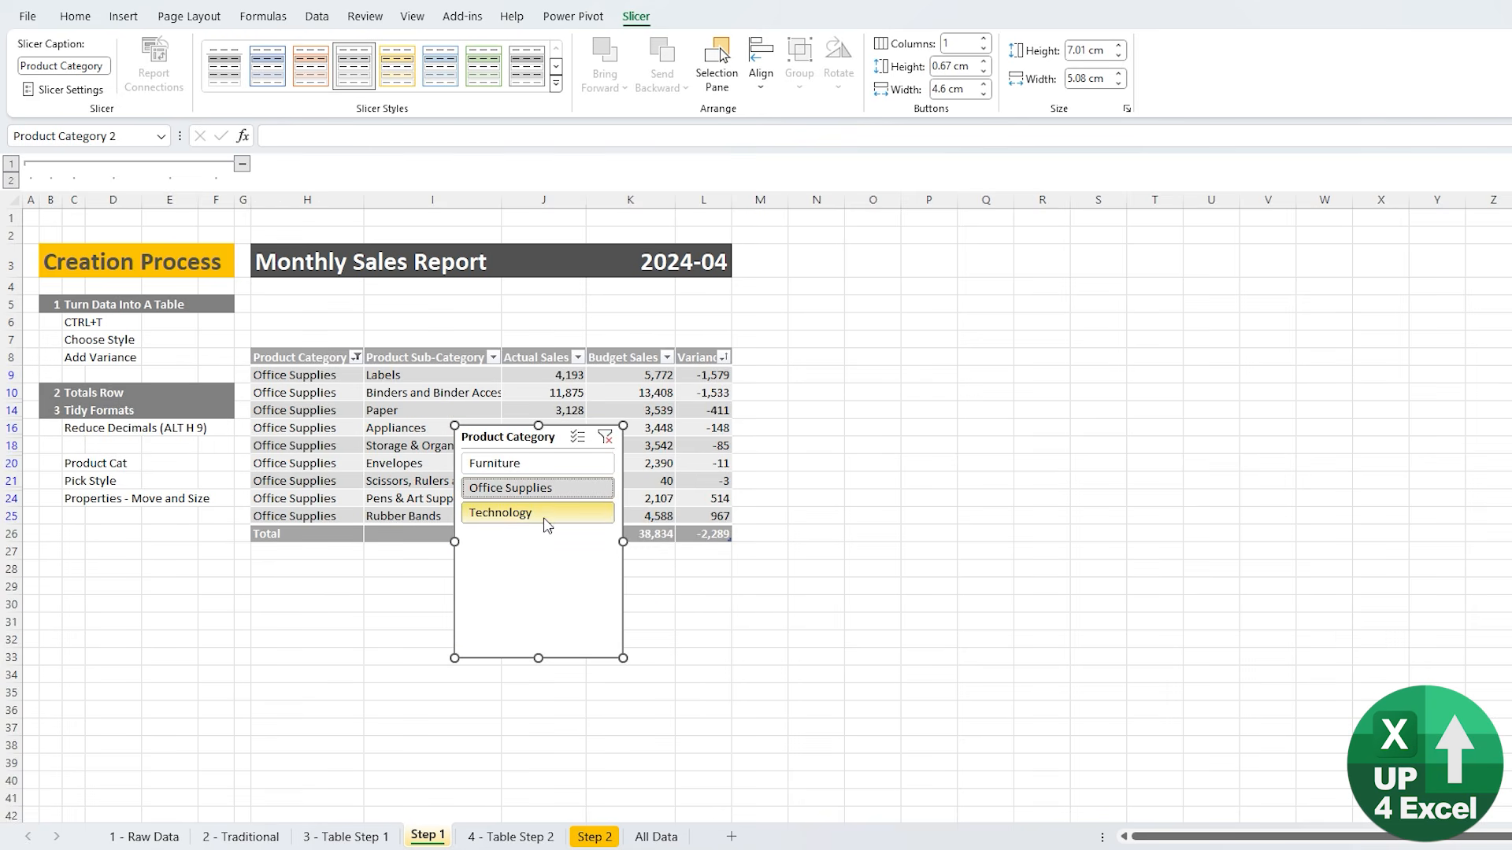
{"action": "left_click", "coordinate": [543, 518]}
{"action": "left_click", "coordinate": [539, 469]}
- Fit the slicer between report header and table, about 14.42 cm wide and 2.12 cm high, with its buttons in 3 columns
{"action": "left_click_drag", "start_coordinate": [458, 420], "coordinate": [732, 399]}
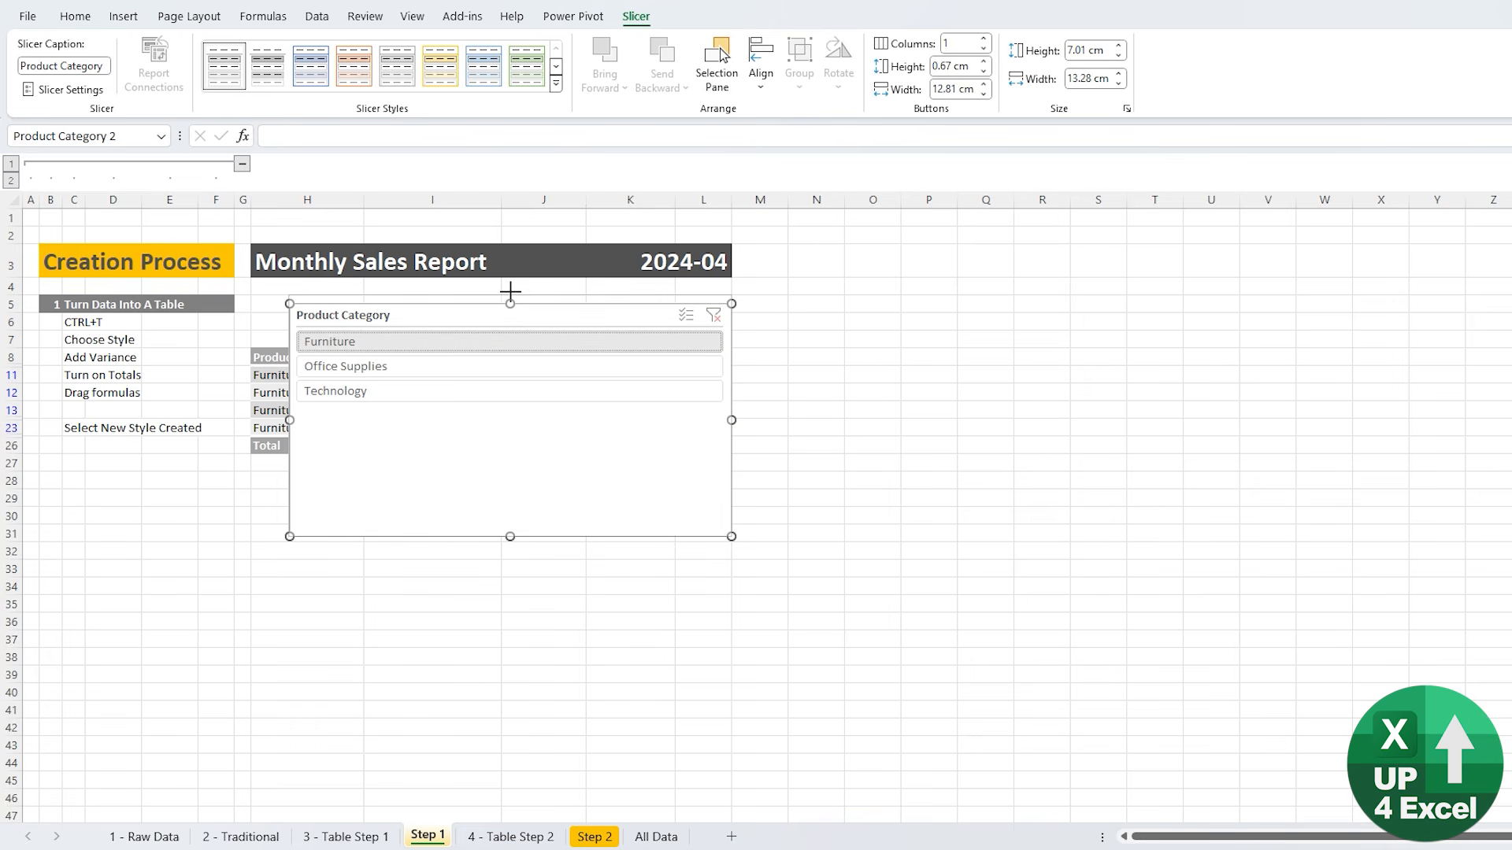
{"action": "left_click_drag", "start_coordinate": [510, 291], "coordinate": [509, 280]}
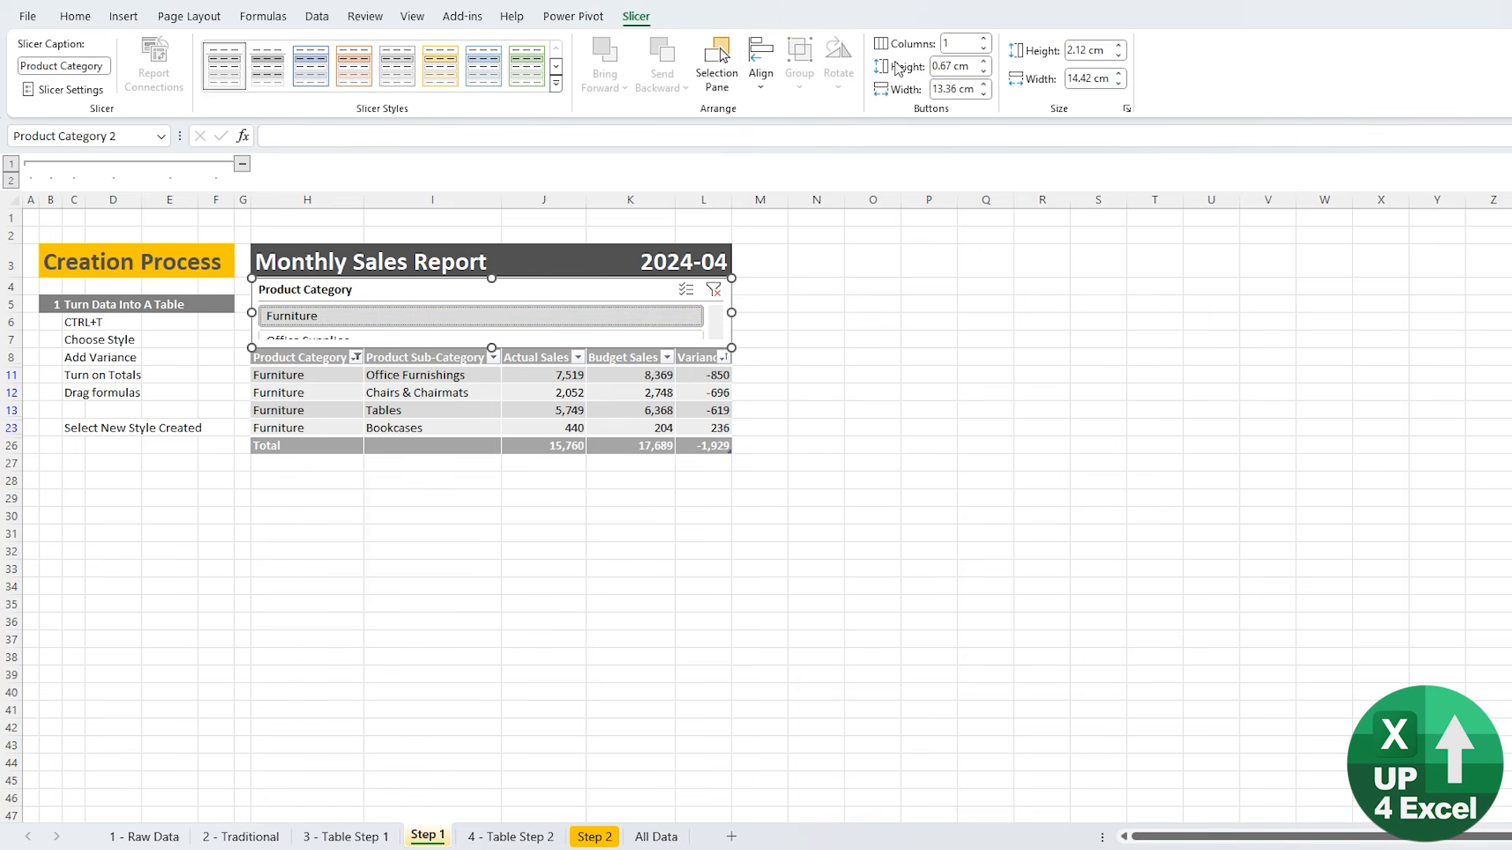
{"action": "left_click", "coordinate": [985, 41]}
{"action": "left_click", "coordinate": [984, 40]}
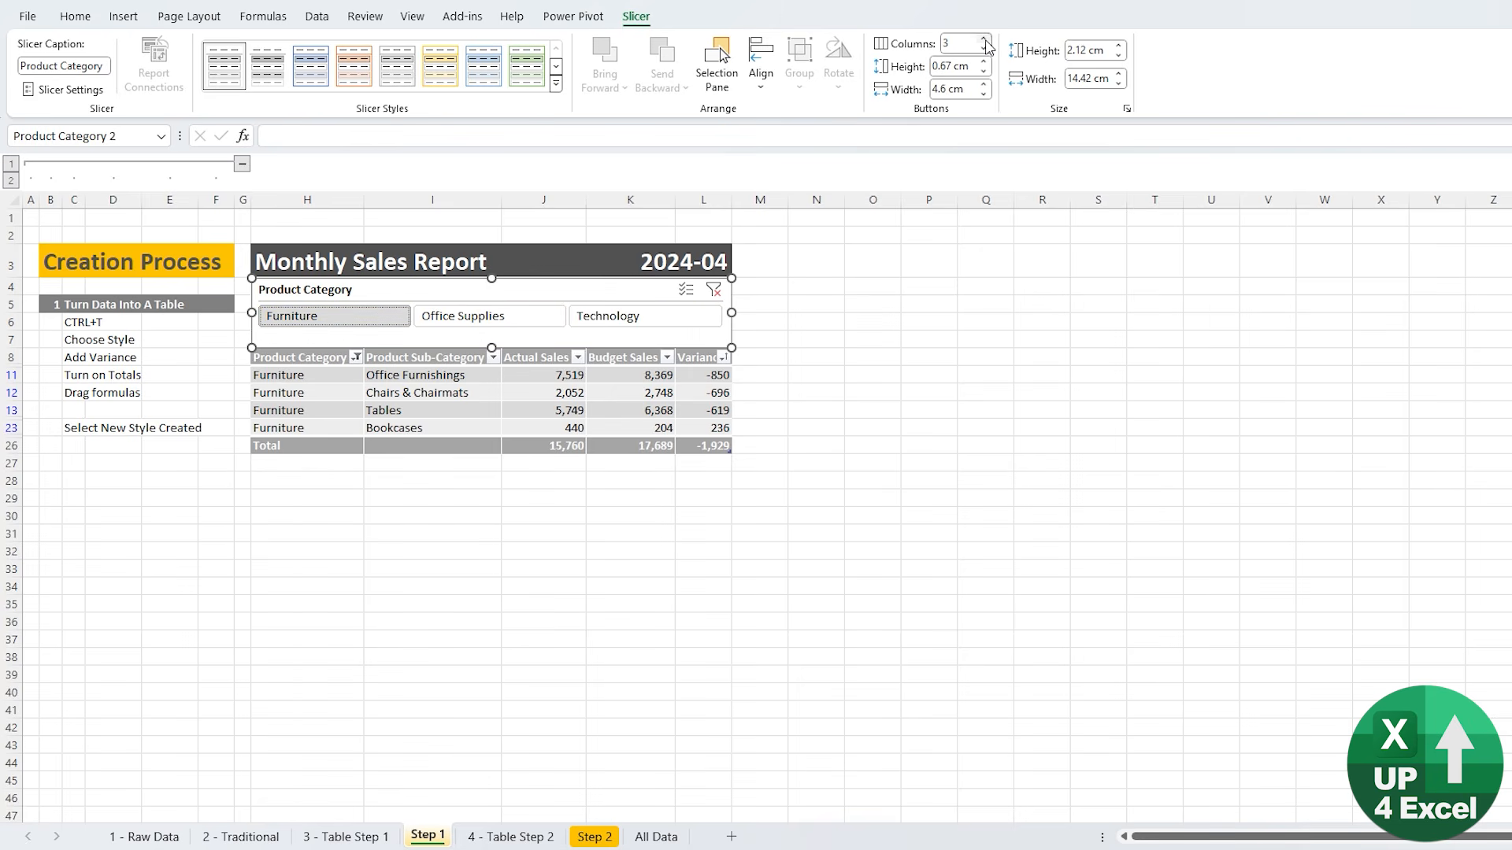
{"action": "left_click", "coordinate": [759, 376]}
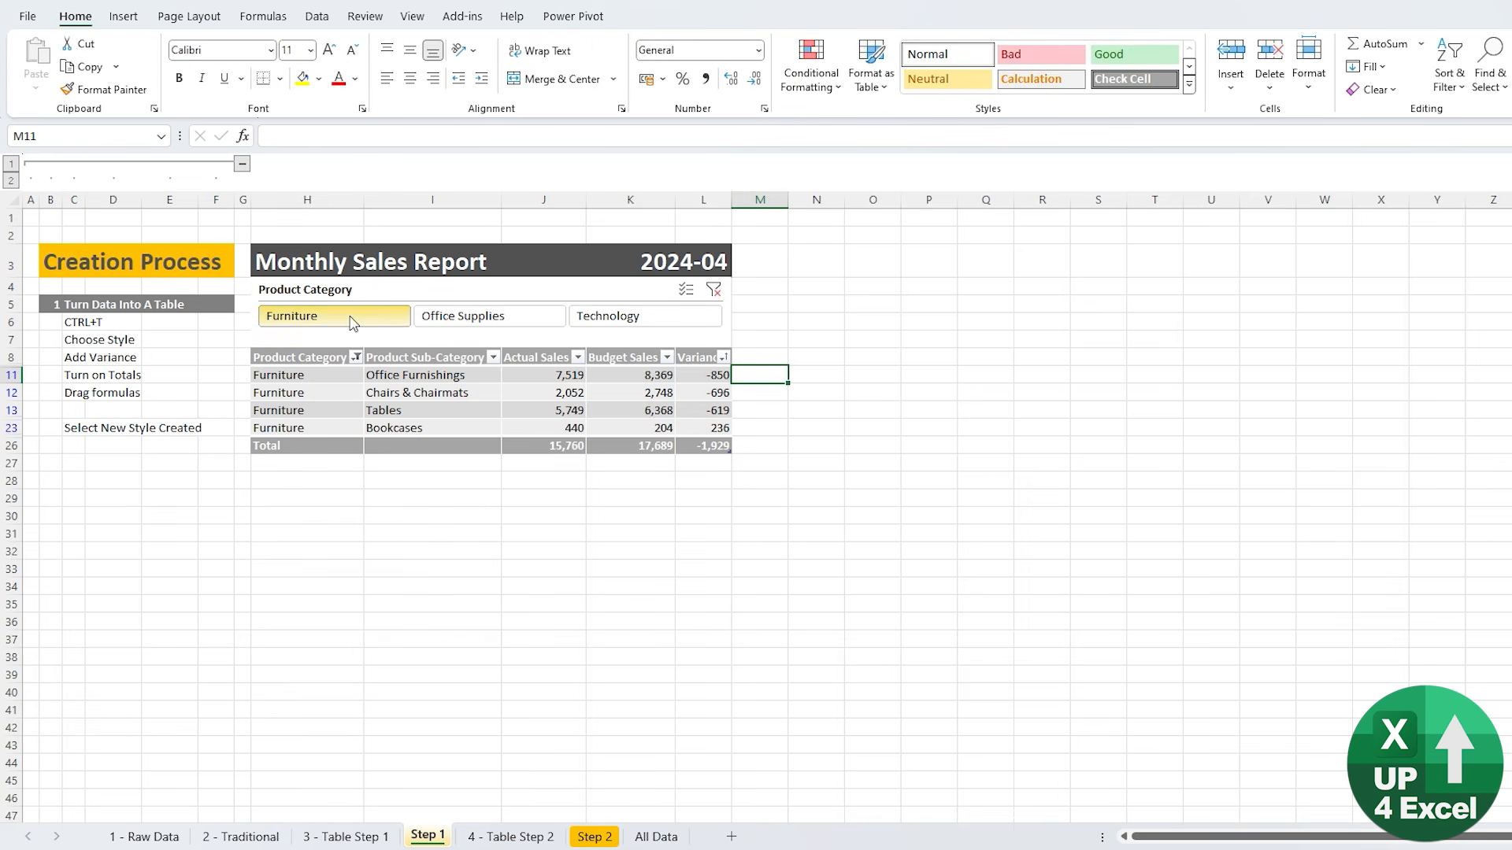
- Hide the sheet's gridlines and clear the Product Category slicer filter
{"action": "left_click", "coordinate": [421, 21]}
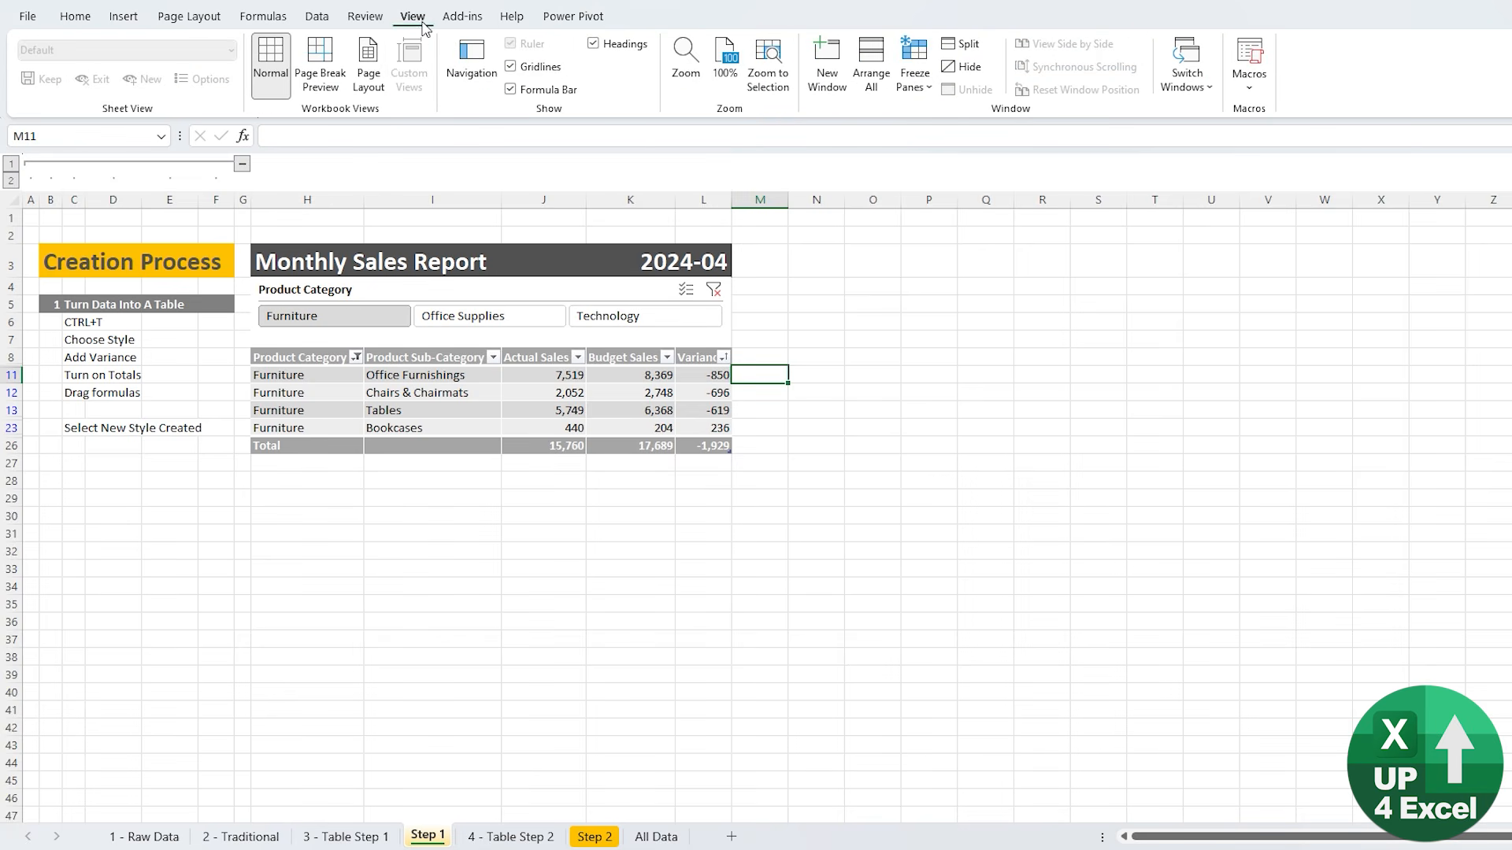
{"action": "left_click", "coordinate": [543, 68]}
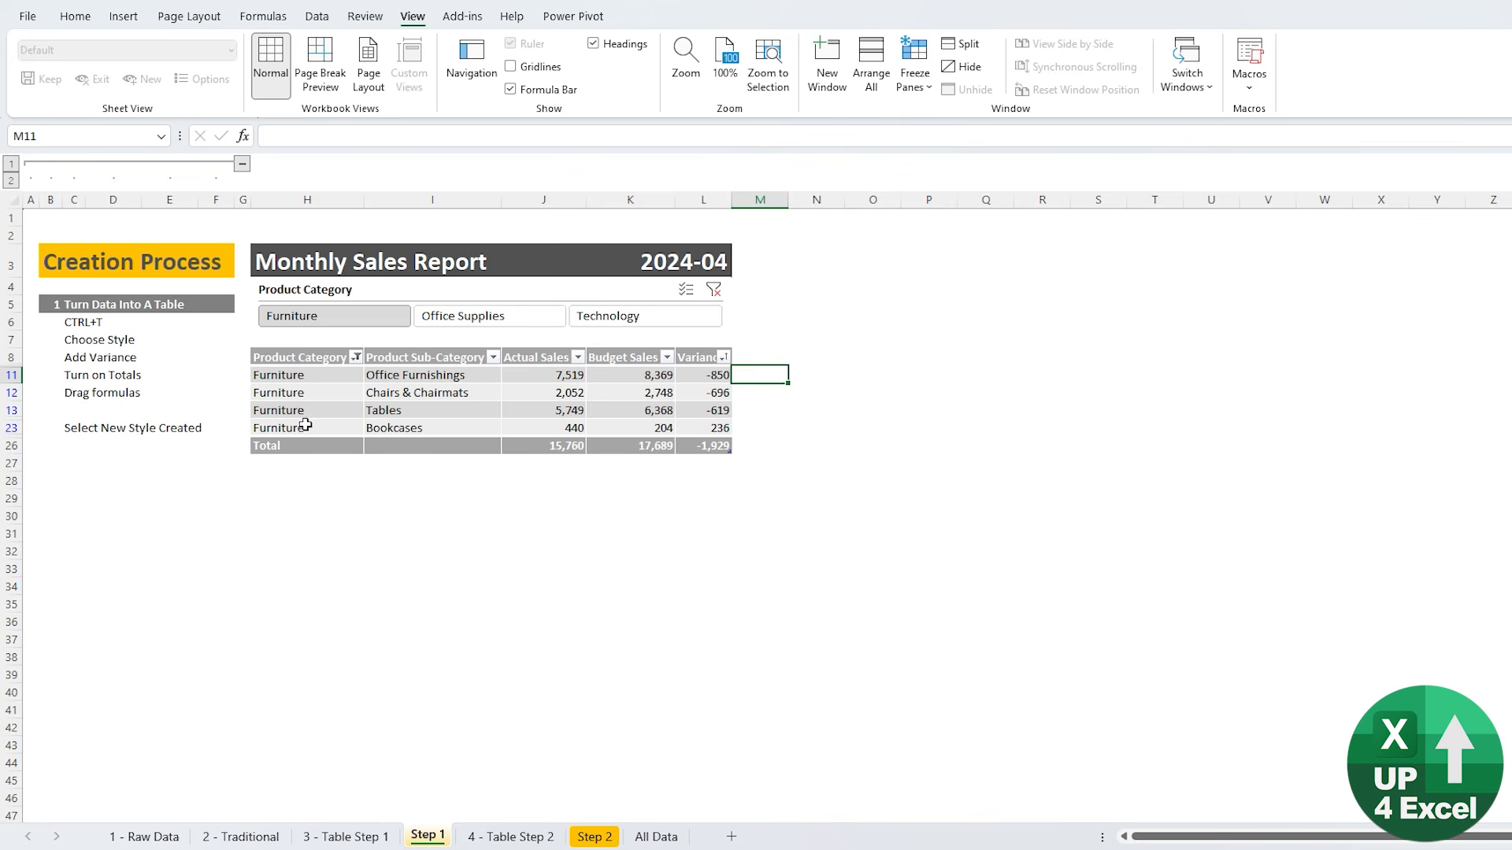
{"action": "left_click", "coordinate": [711, 291]}
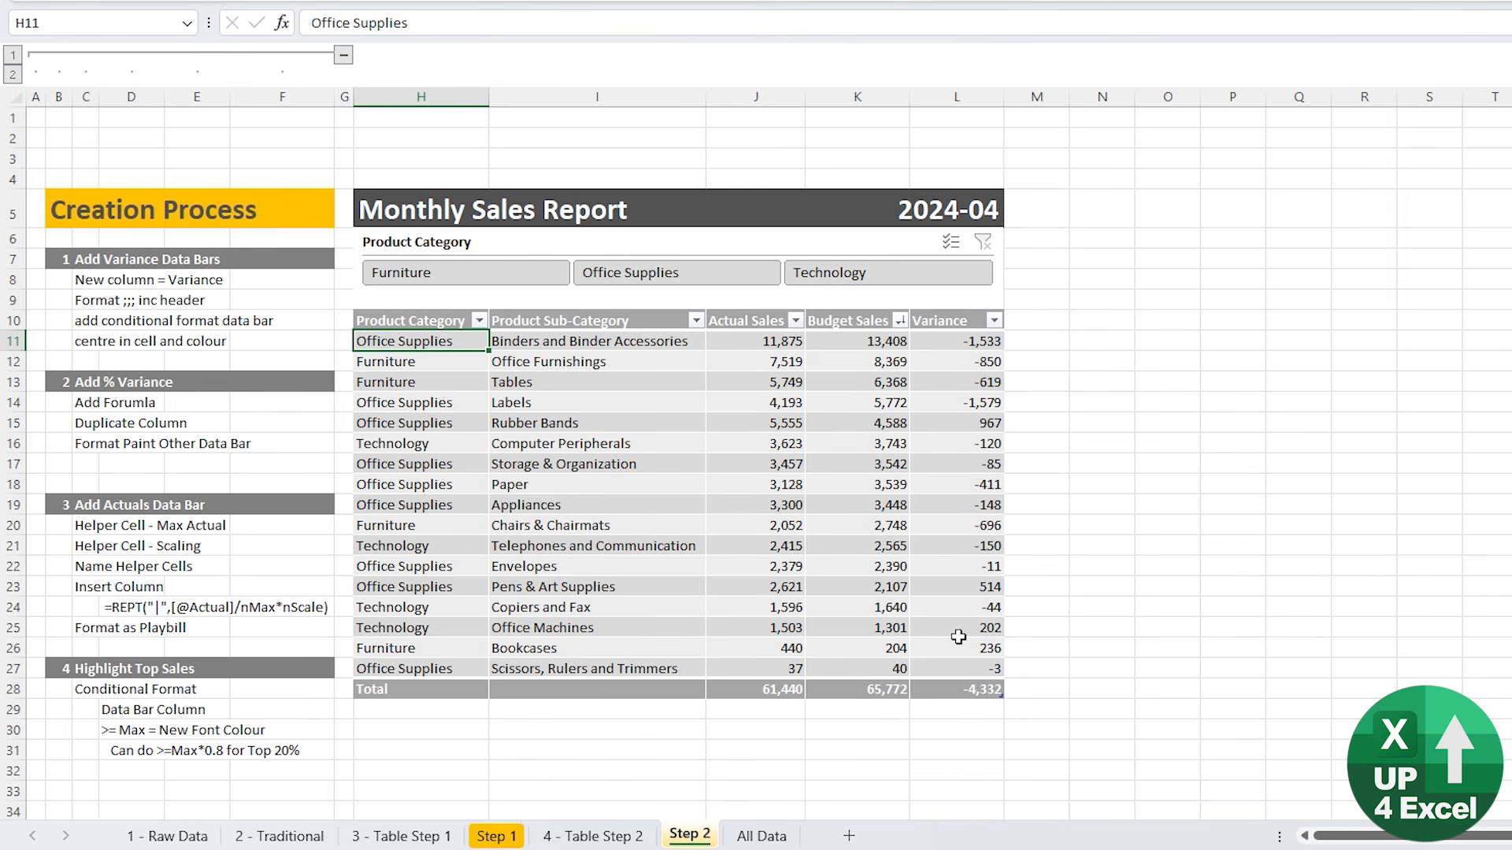
{"action": "left_click", "coordinate": [1020, 340]}
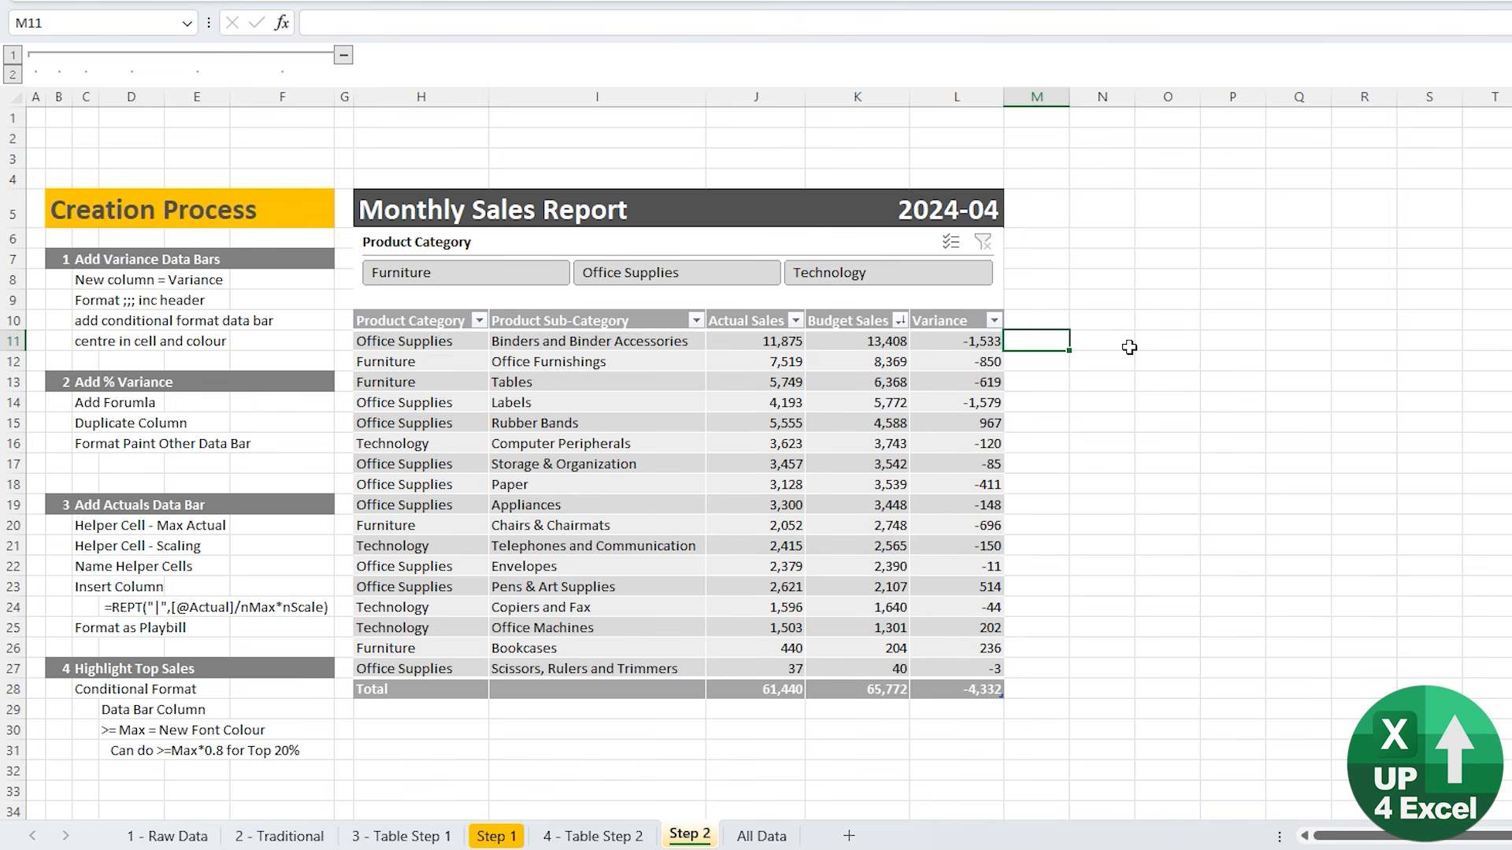
{"action": "type", "text": "="}
{"action": "key", "text": "Left"}
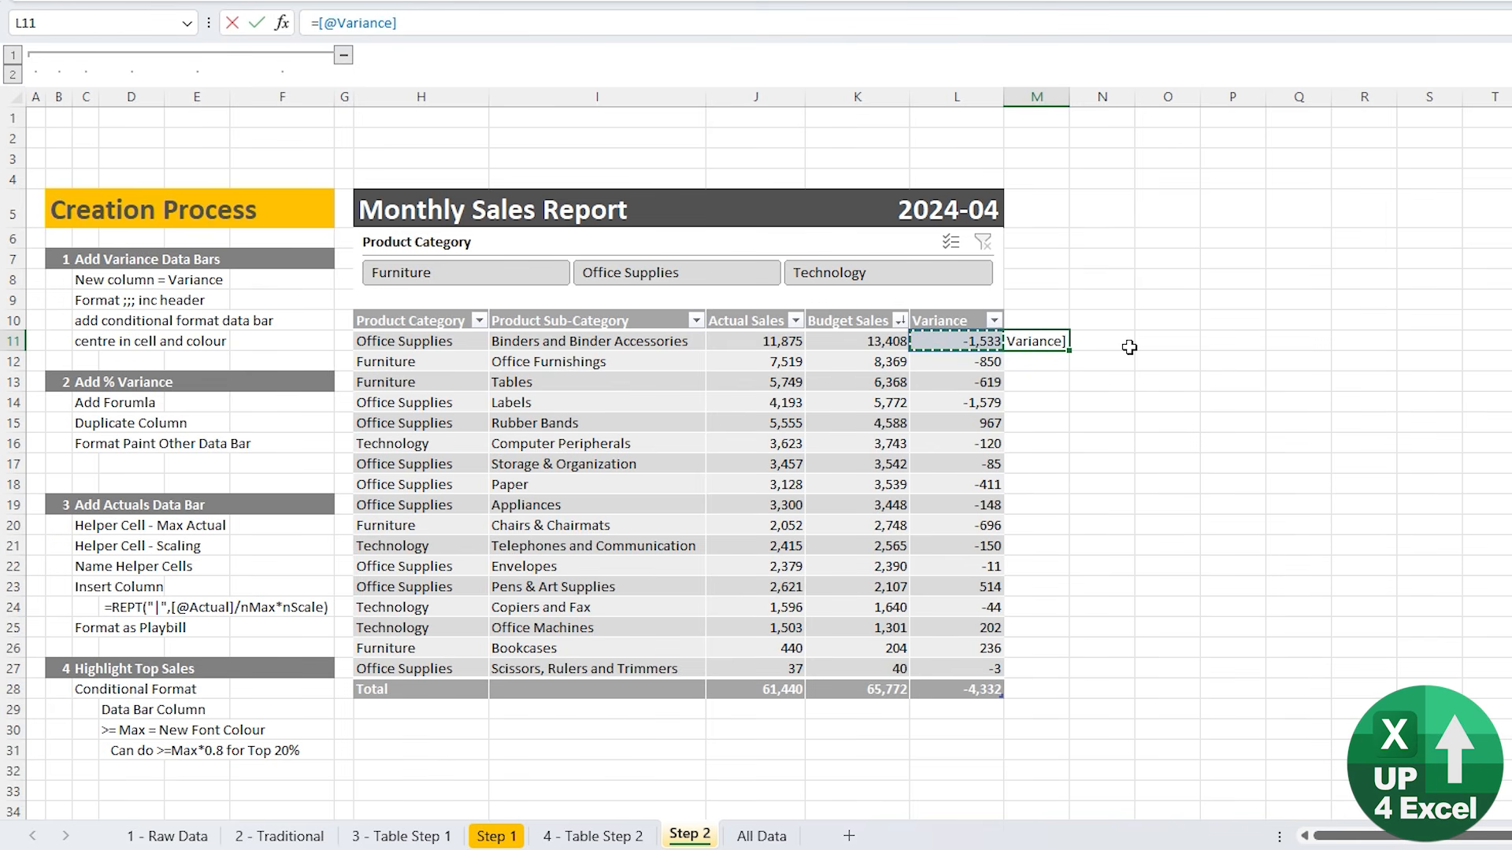
{"action": "key", "text": "Return"}
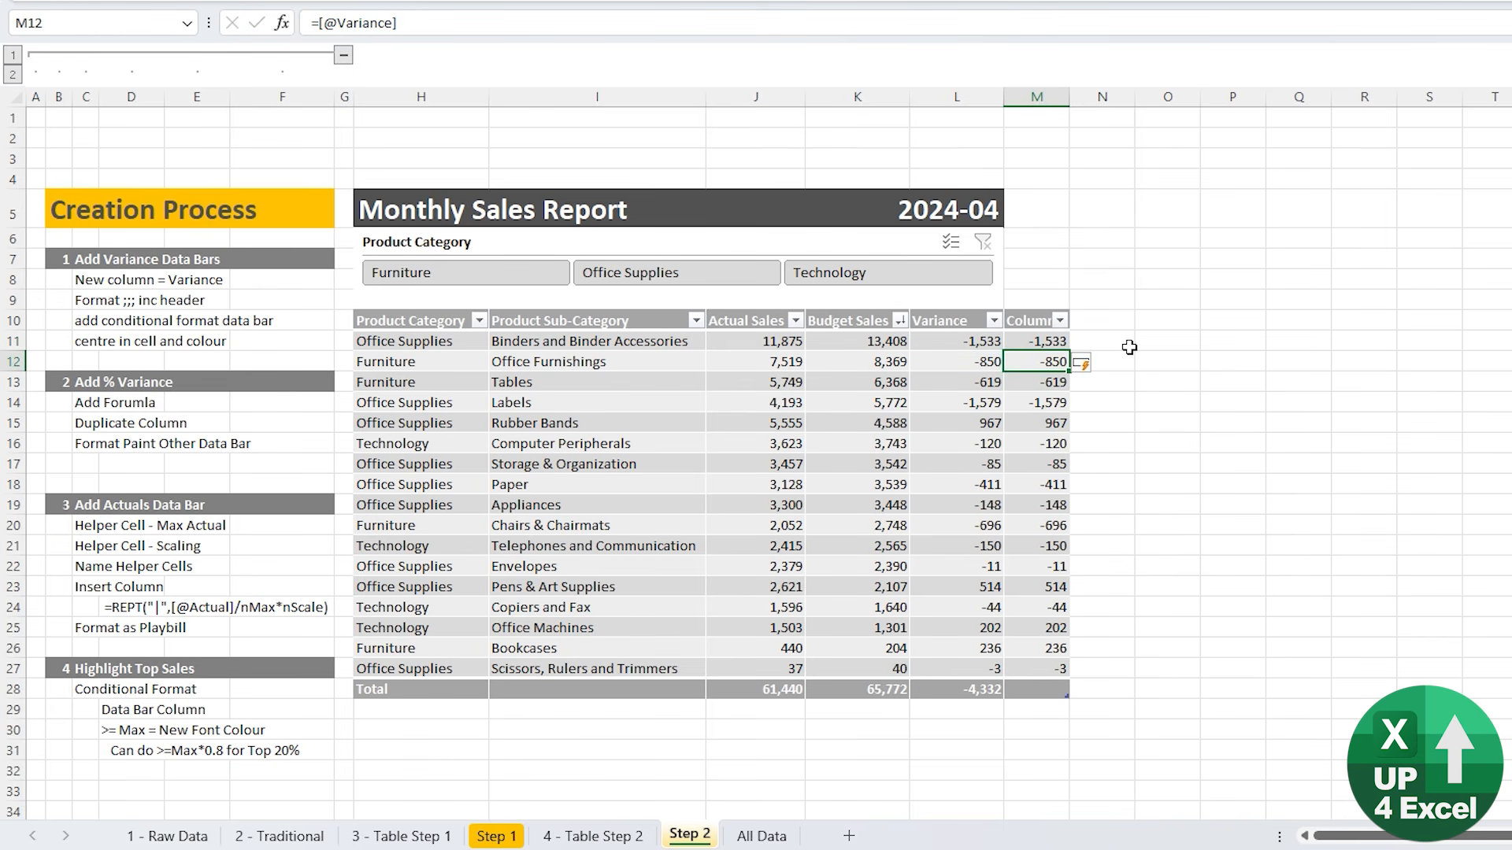
- Hide the header text in M10 with the custom number format ;;;
{"action": "key", "text": "Up"}
{"action": "key", "text": "Up"}
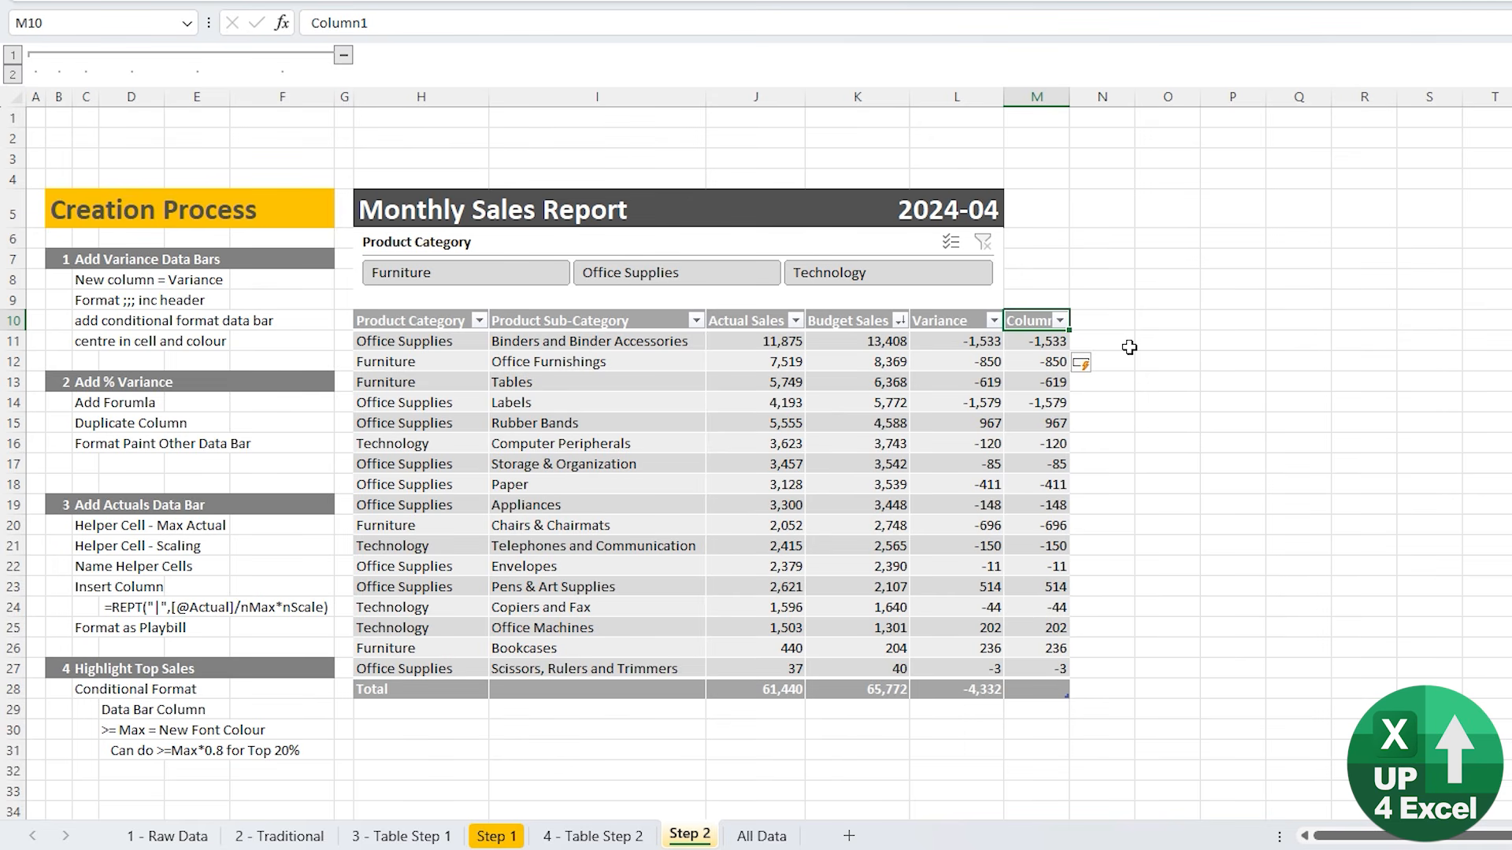
{"action": "right_click", "coordinate": [1032, 322]}
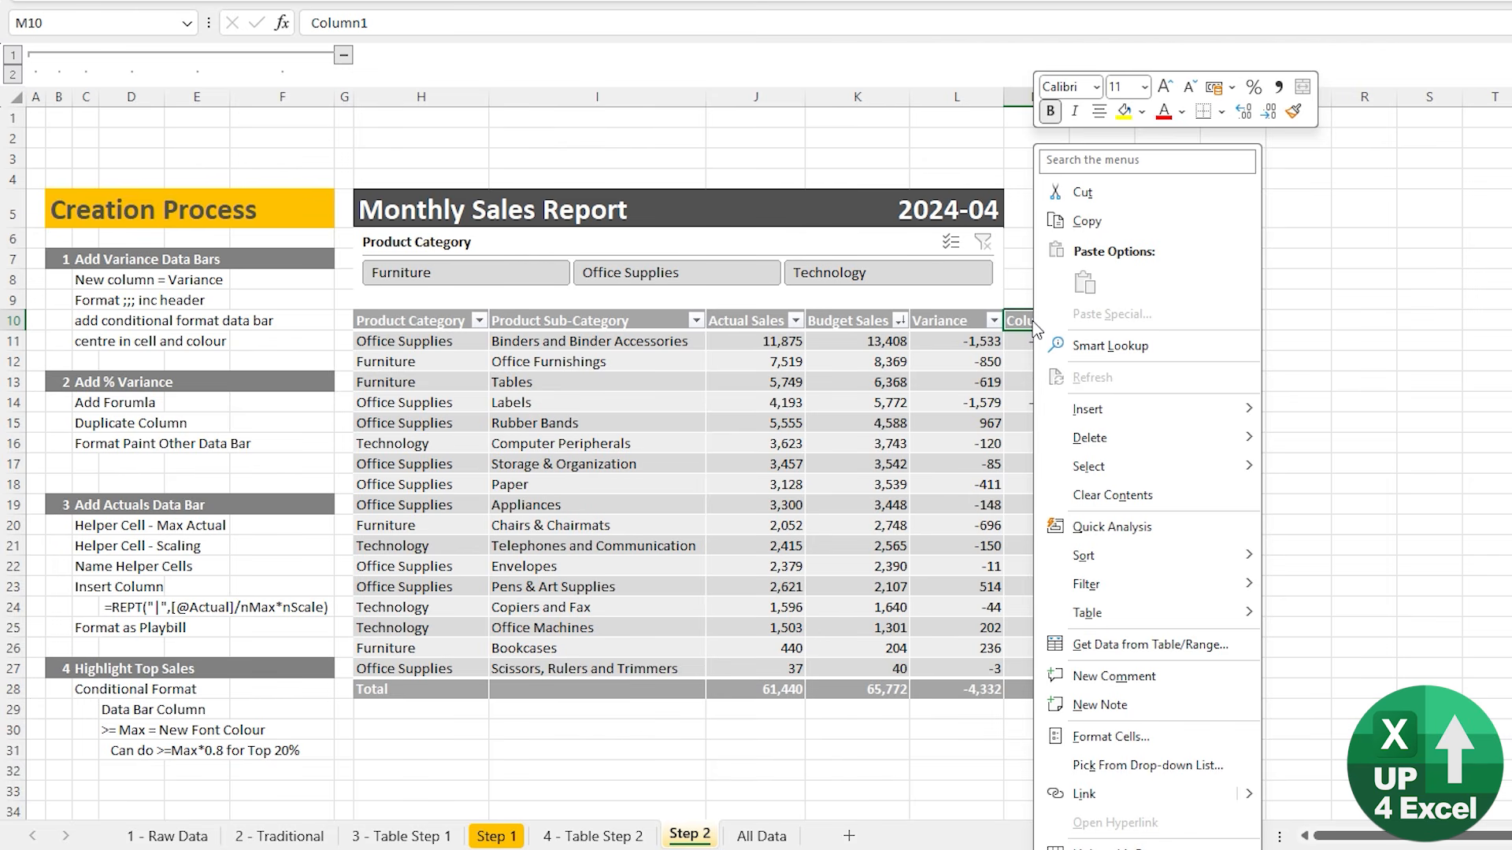
{"action": "left_click", "coordinate": [1110, 737]}
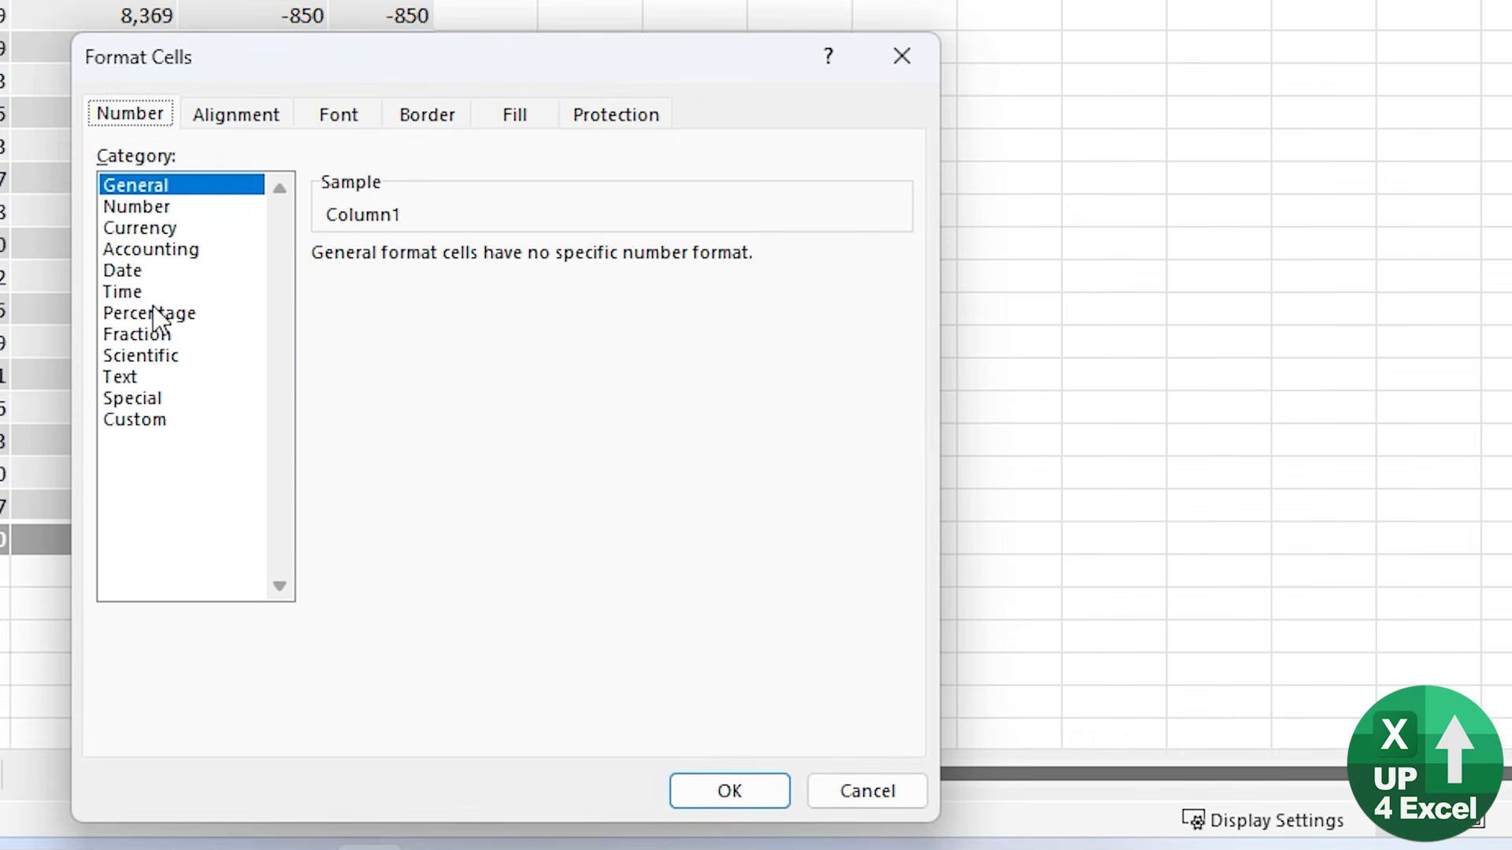
{"action": "left_click", "coordinate": [157, 420]}
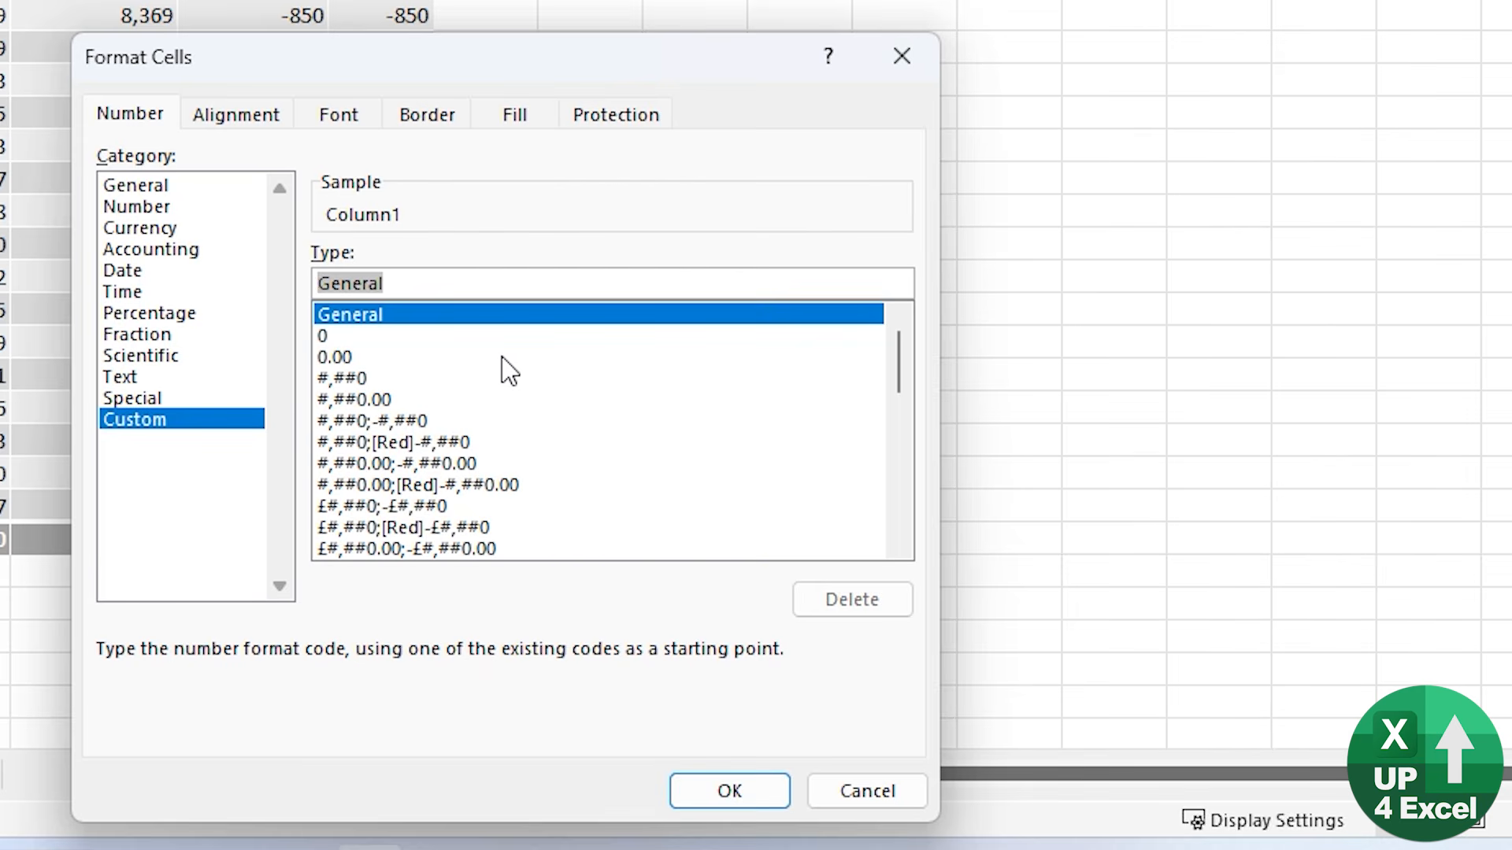
{"action": "type", "text": ";"}
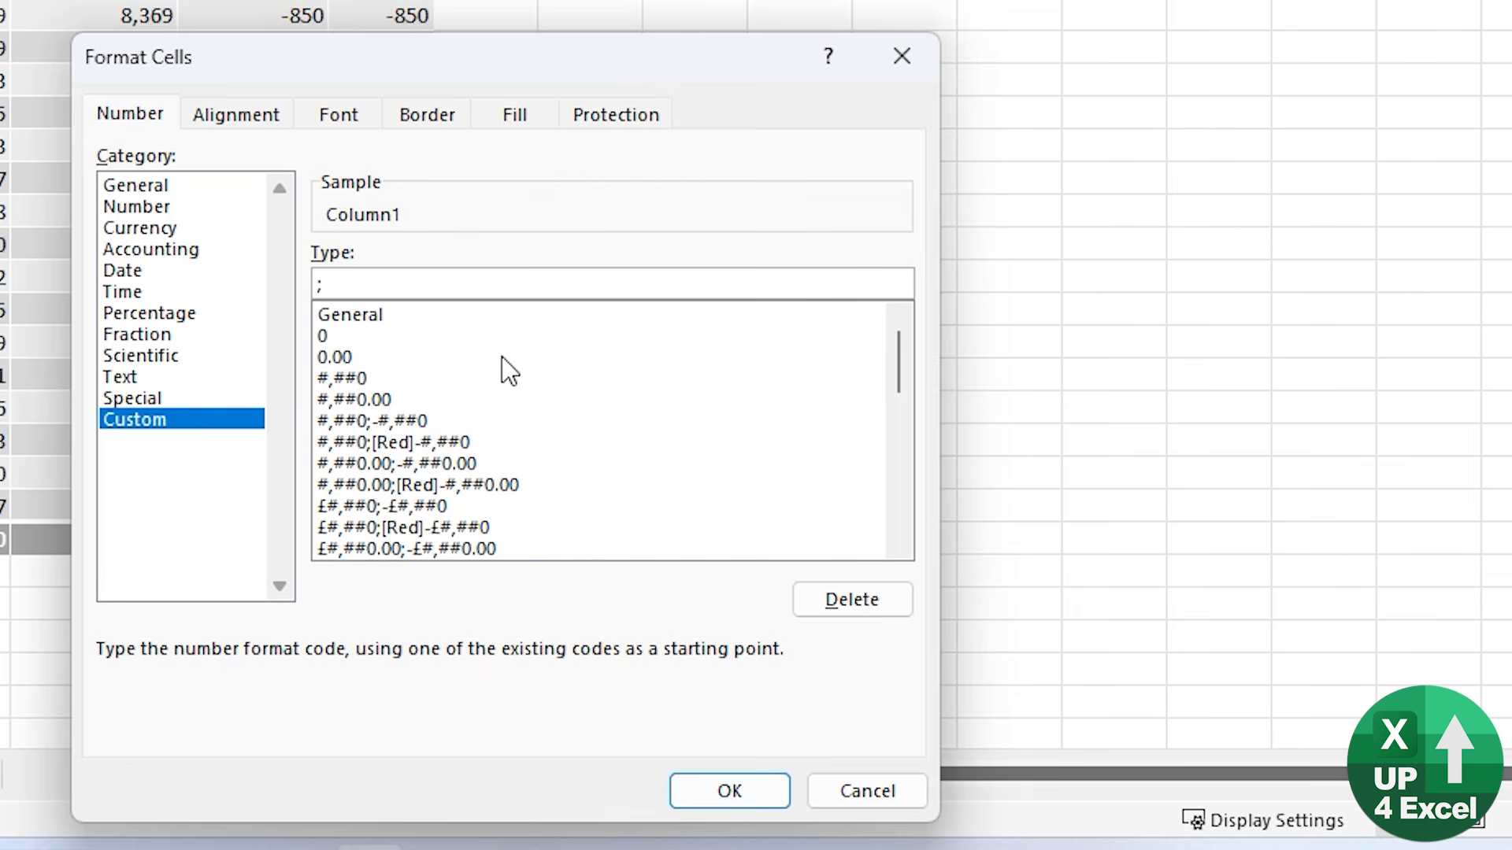
{"action": "type", "text": ";;"}
{"action": "key", "text": "Home"}
{"action": "key", "text": "End"}
{"action": "left_click", "coordinate": [731, 791]}
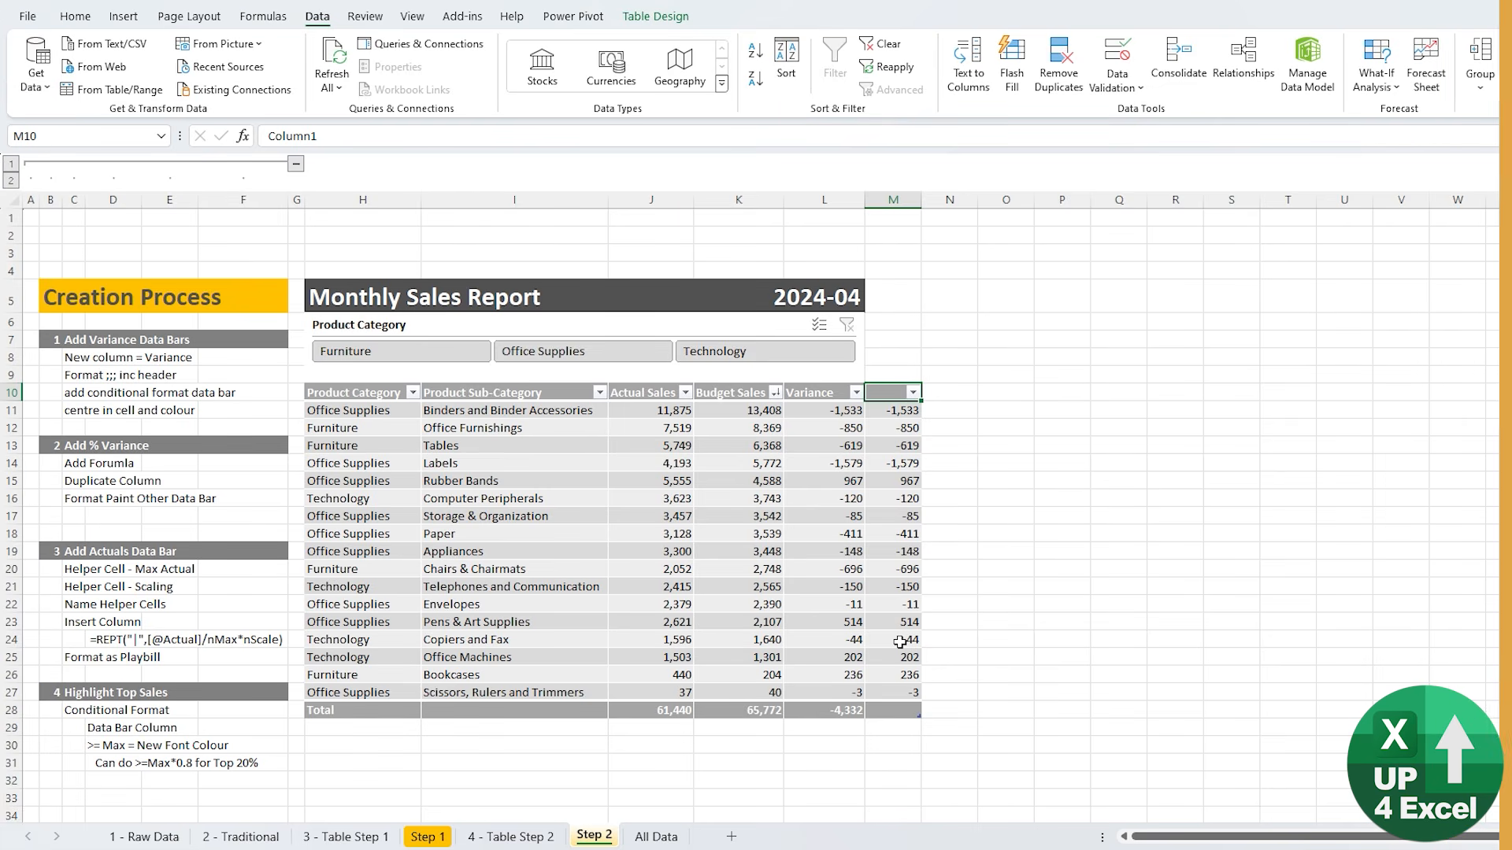
- Add green solid-fill data bars to the variance copy in M11:M27
{"action": "left_click", "coordinate": [894, 381]}
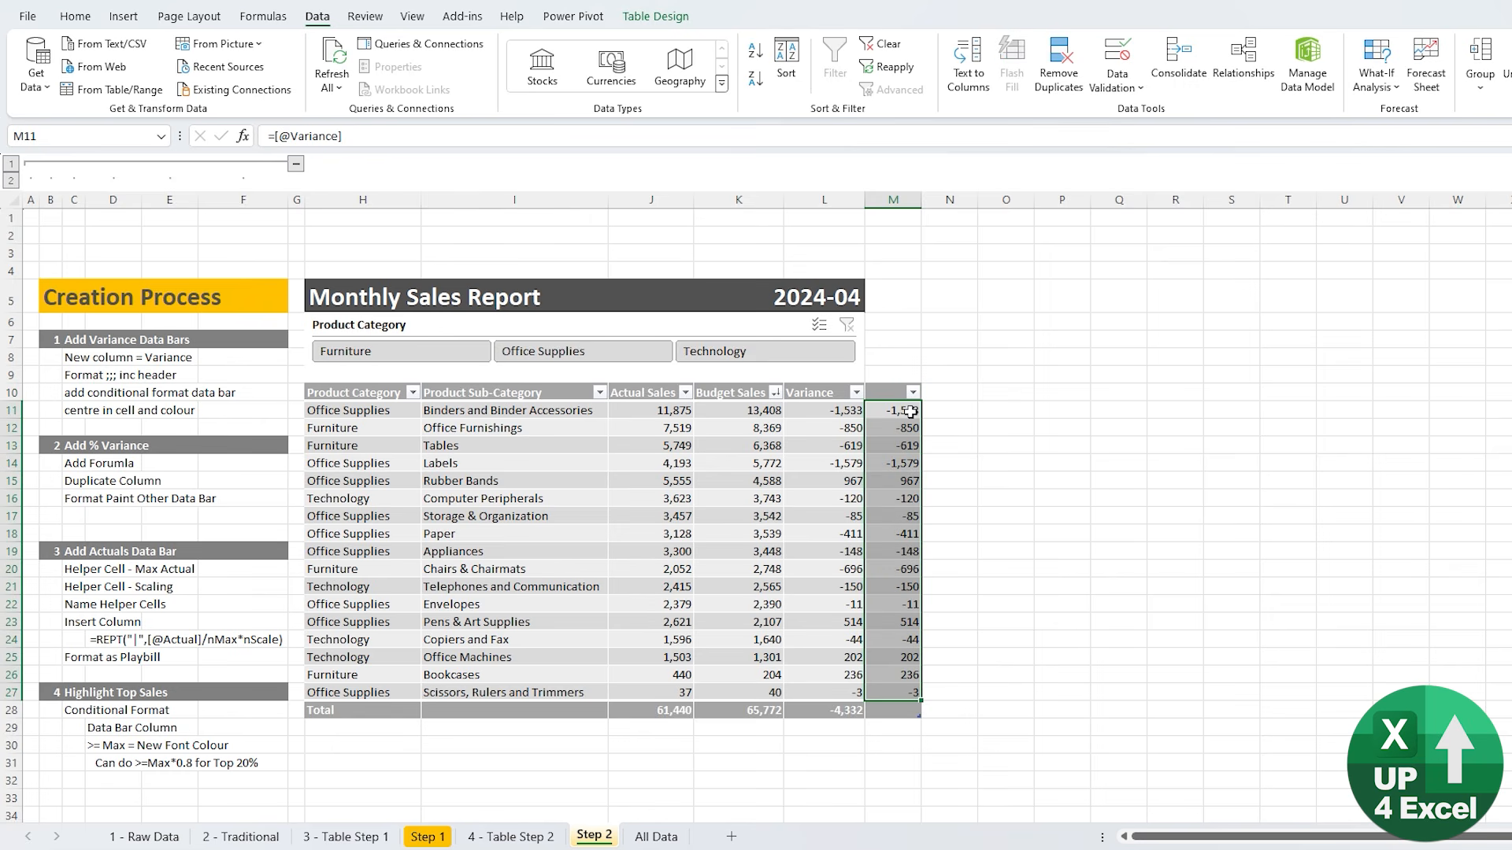
{"action": "left_click", "coordinate": [75, 16]}
{"action": "left_click", "coordinate": [811, 87]}
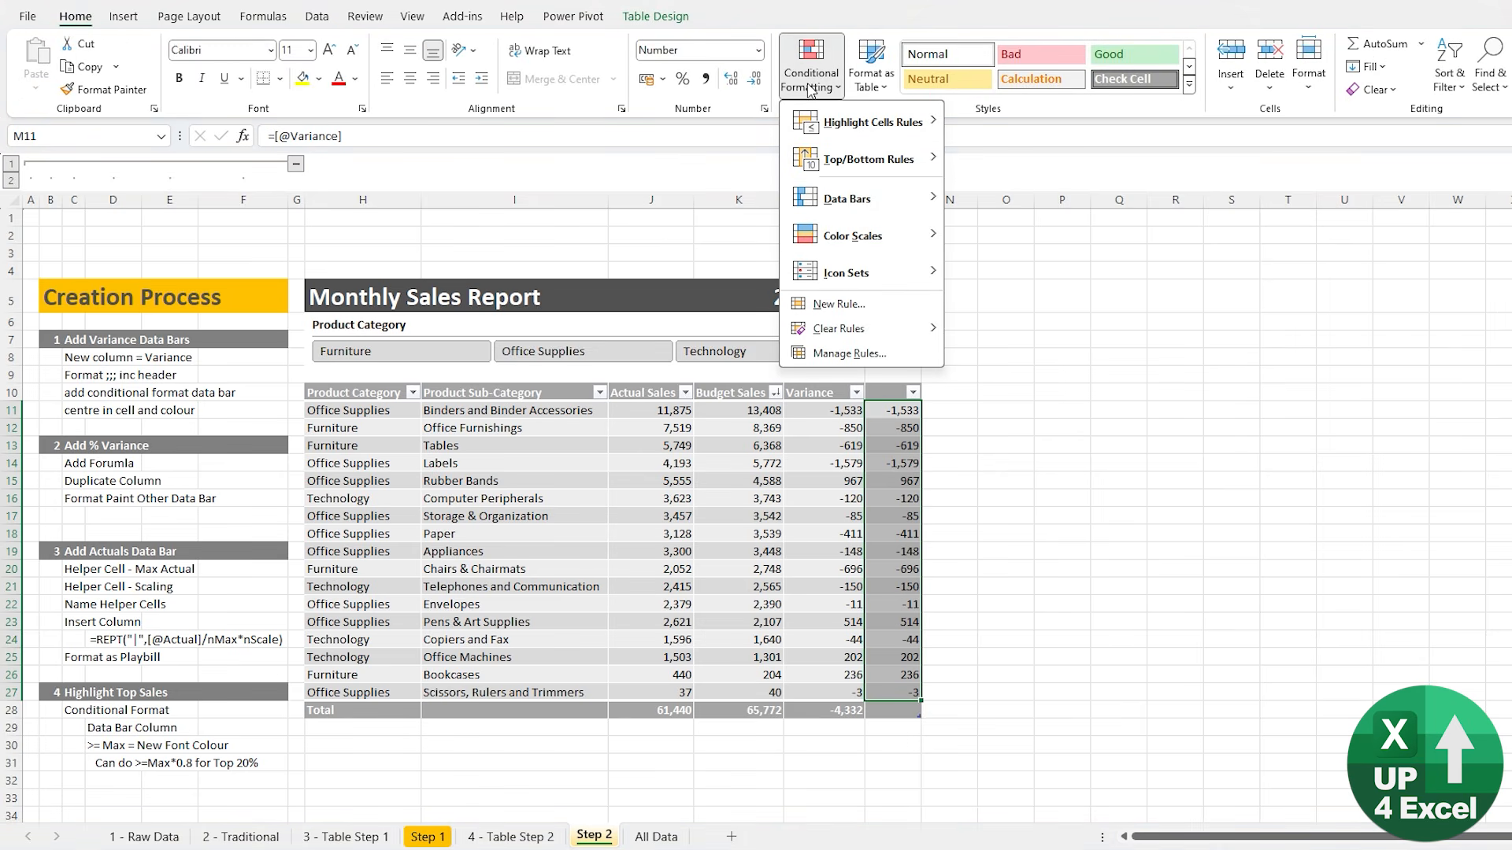
{"action": "mouse_move", "coordinate": [826, 202]}
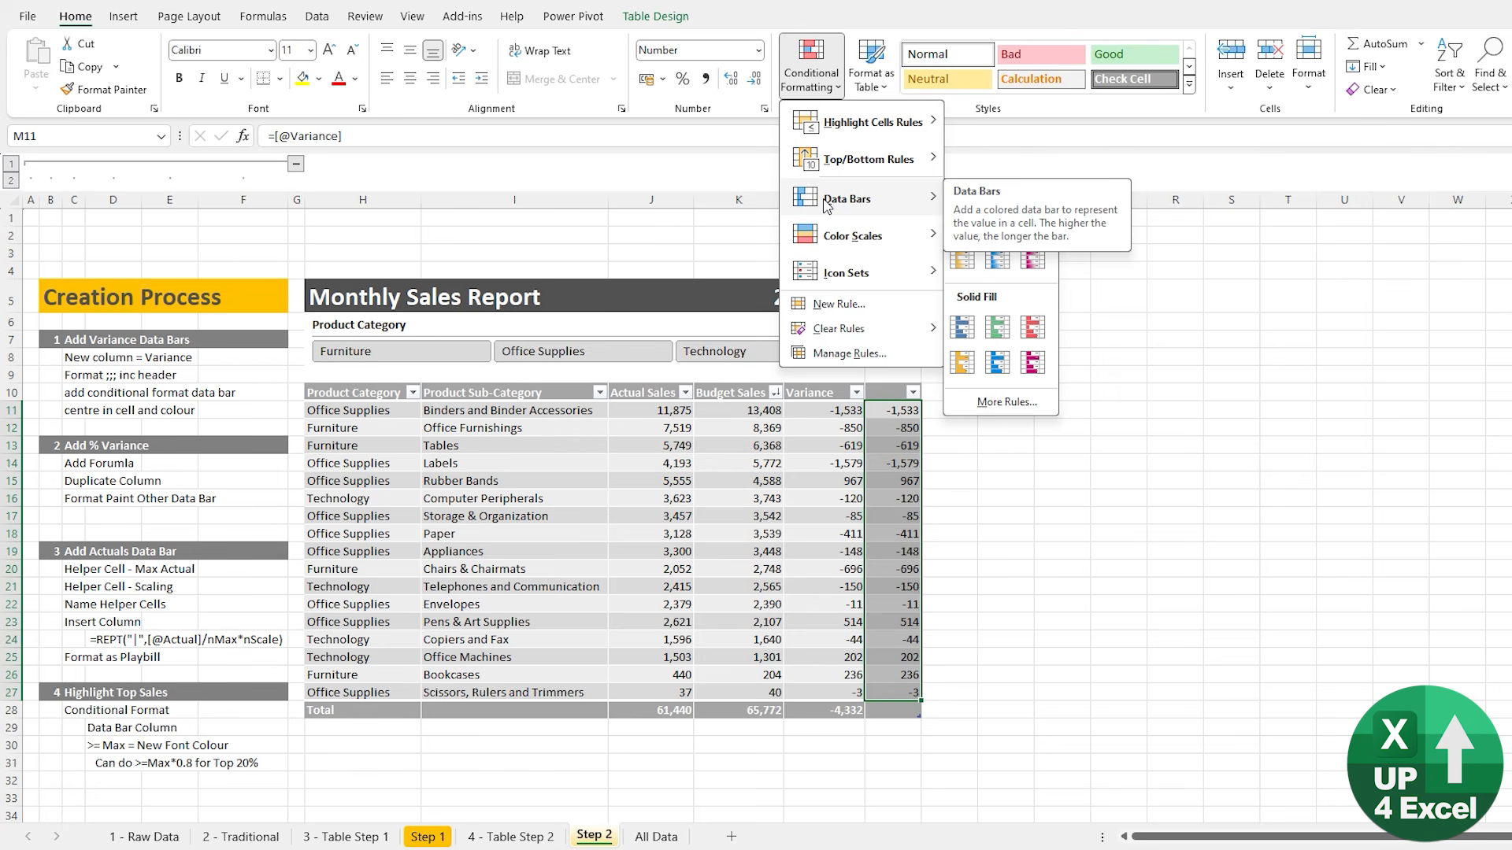
{"action": "left_click", "coordinate": [999, 327]}
- Edit the data bar rule to show bars only, with the minimum at percentile 10 and the maximum at percentile 90
{"action": "left_click", "coordinate": [825, 89]}
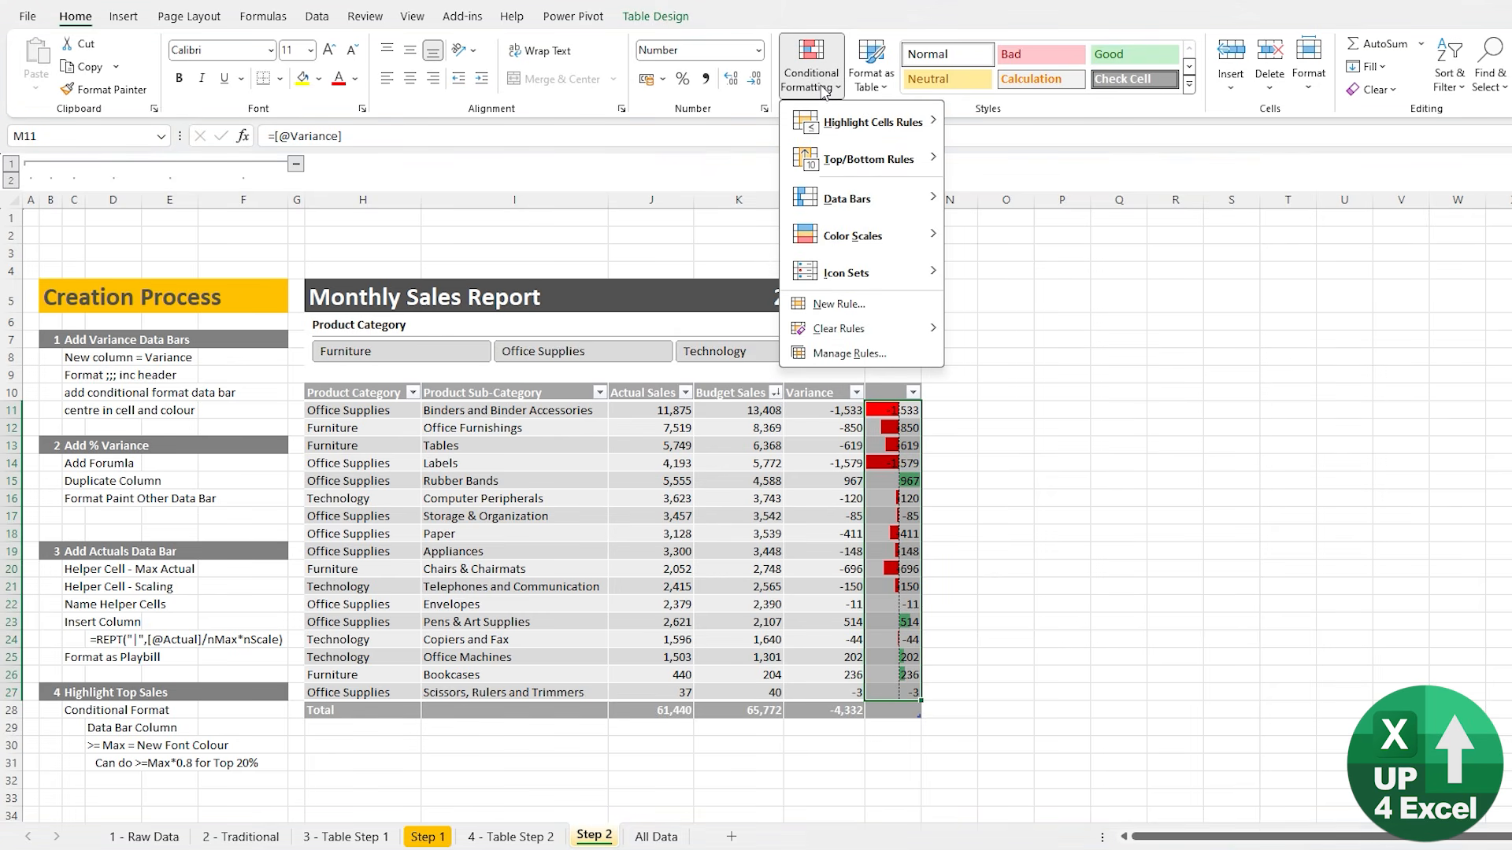
{"action": "left_click", "coordinate": [850, 354]}
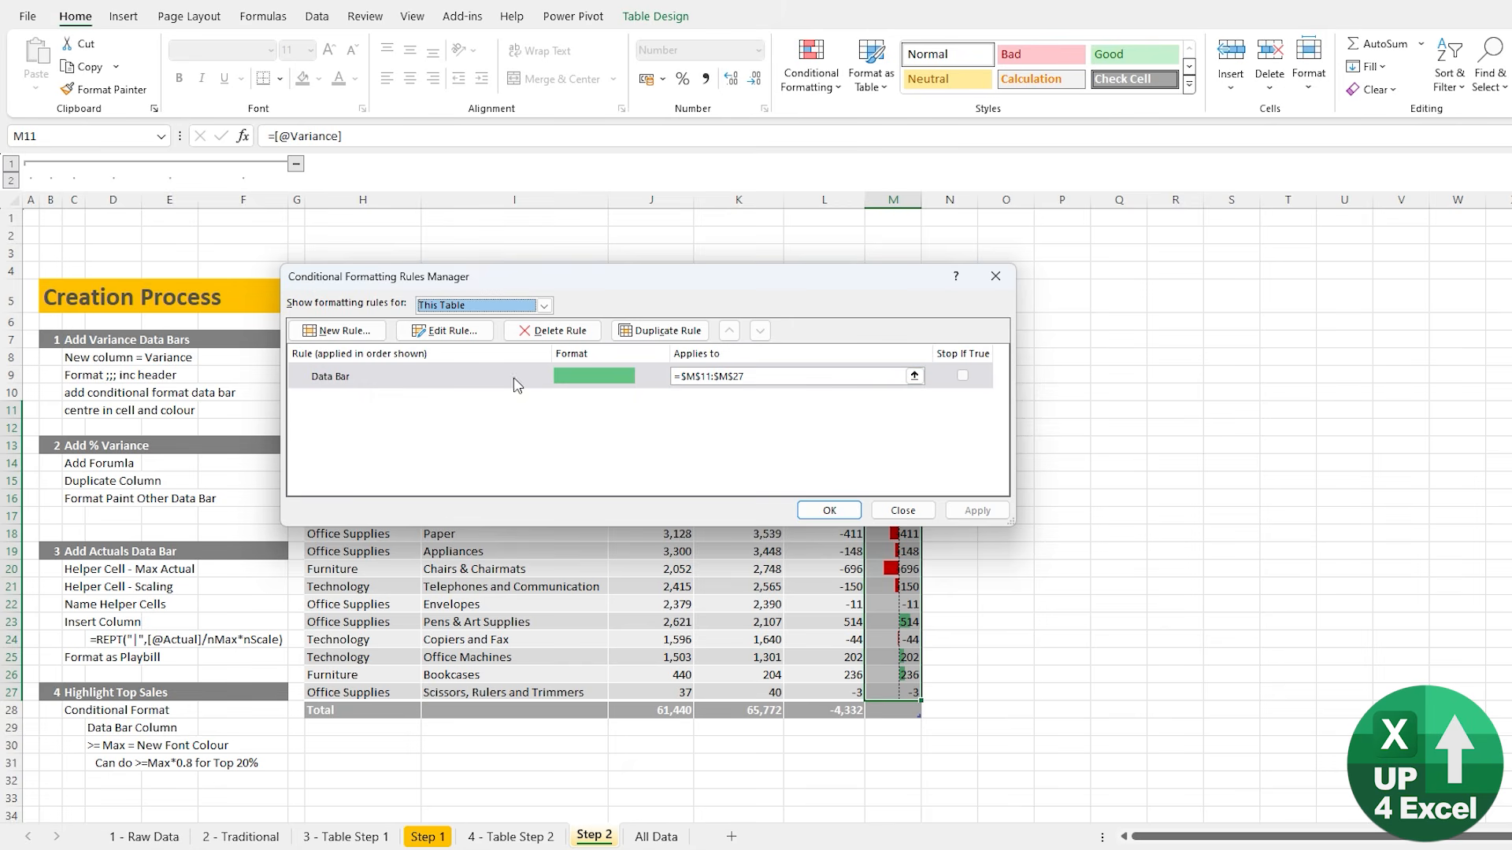
{"action": "left_click", "coordinate": [440, 338]}
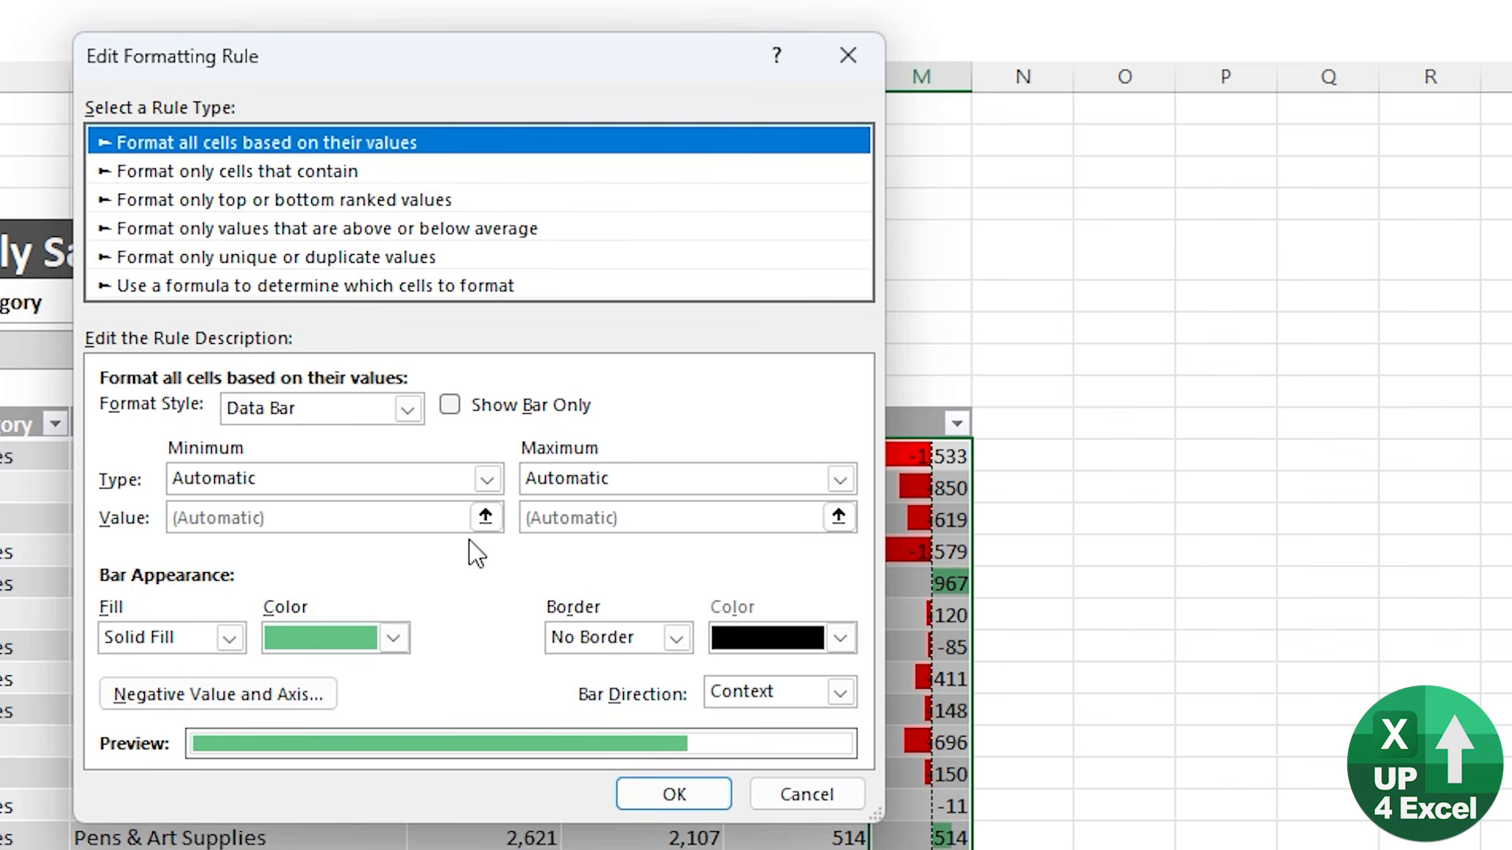
{"action": "left_click", "coordinate": [451, 404]}
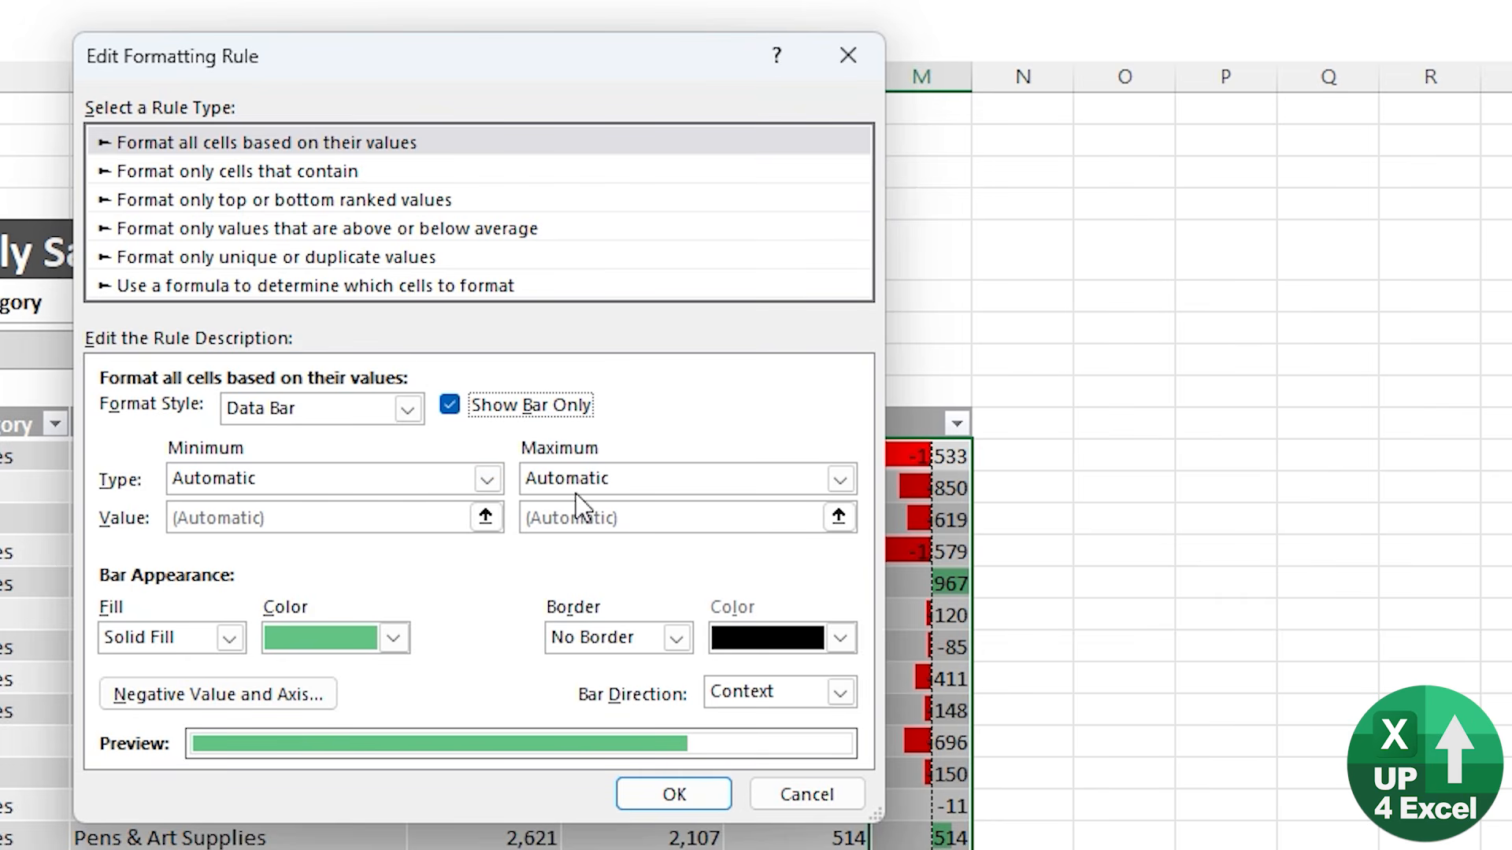
{"action": "left_click", "coordinate": [415, 488]}
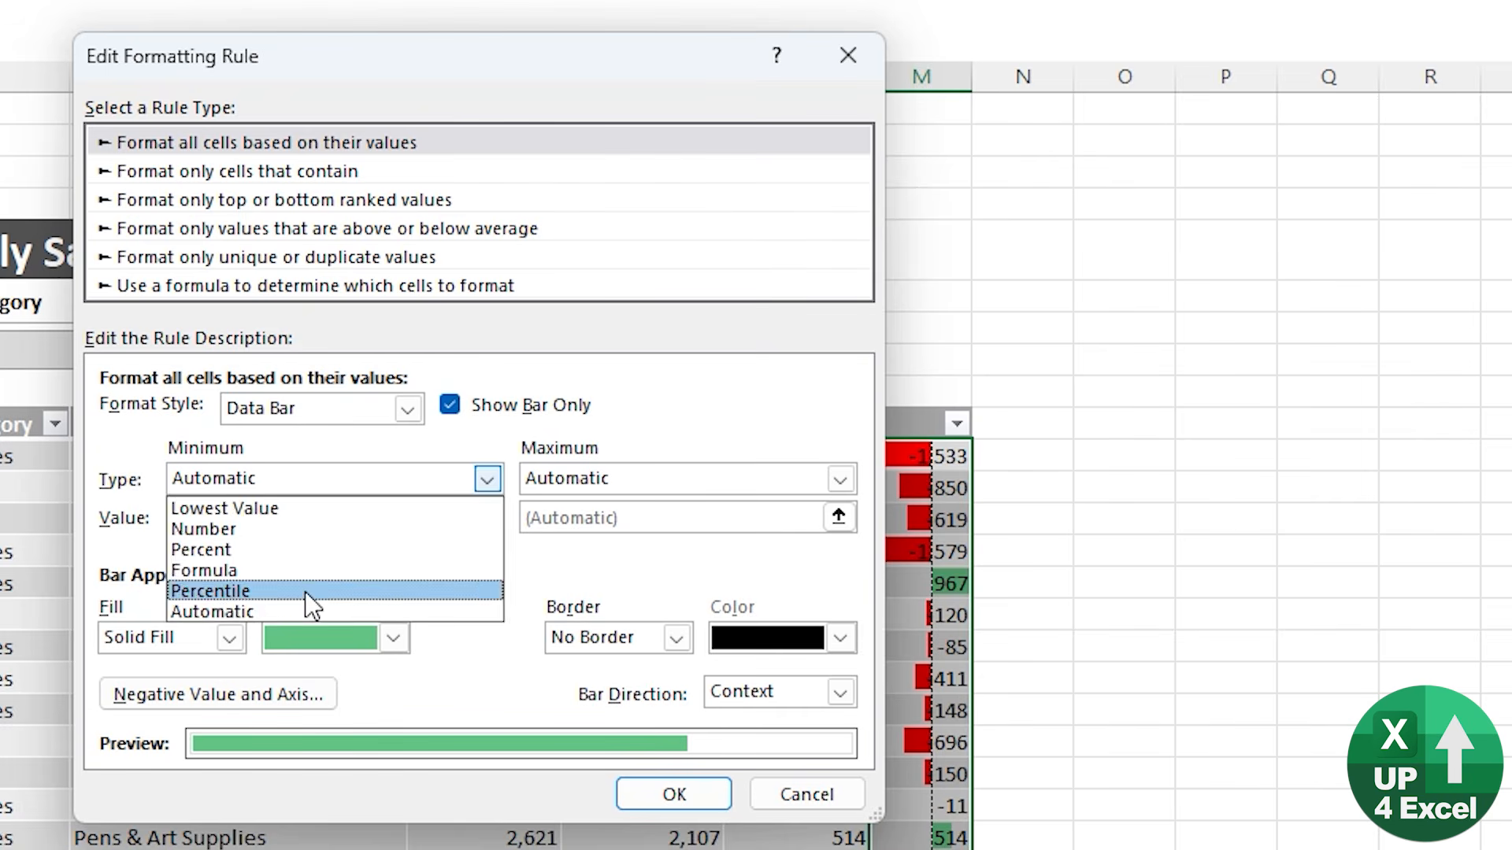
{"action": "left_click", "coordinate": [304, 592]}
{"action": "left_click", "coordinate": [840, 479]}
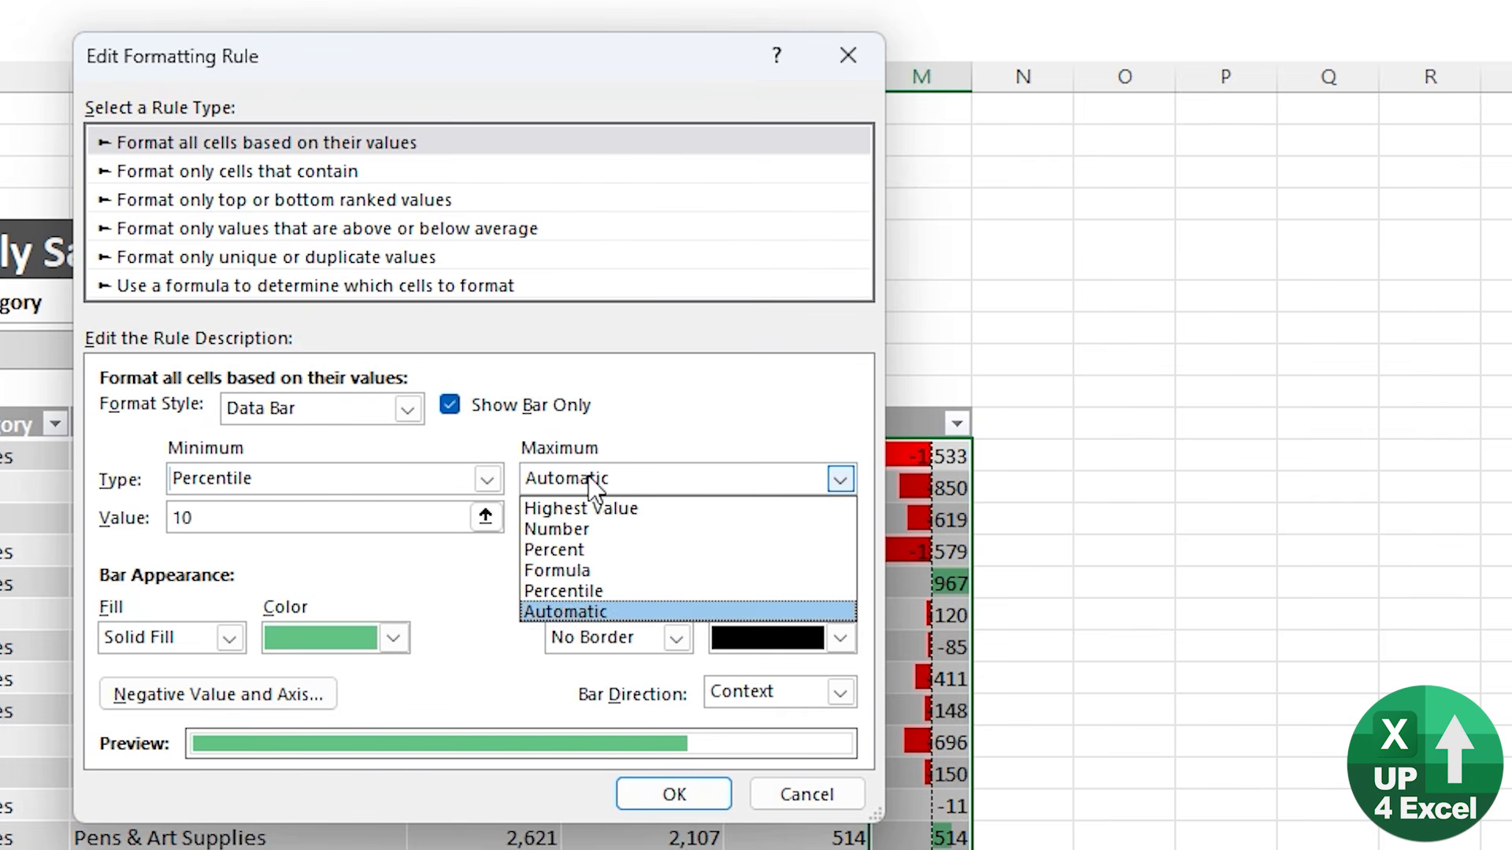
{"action": "left_click", "coordinate": [584, 597]}
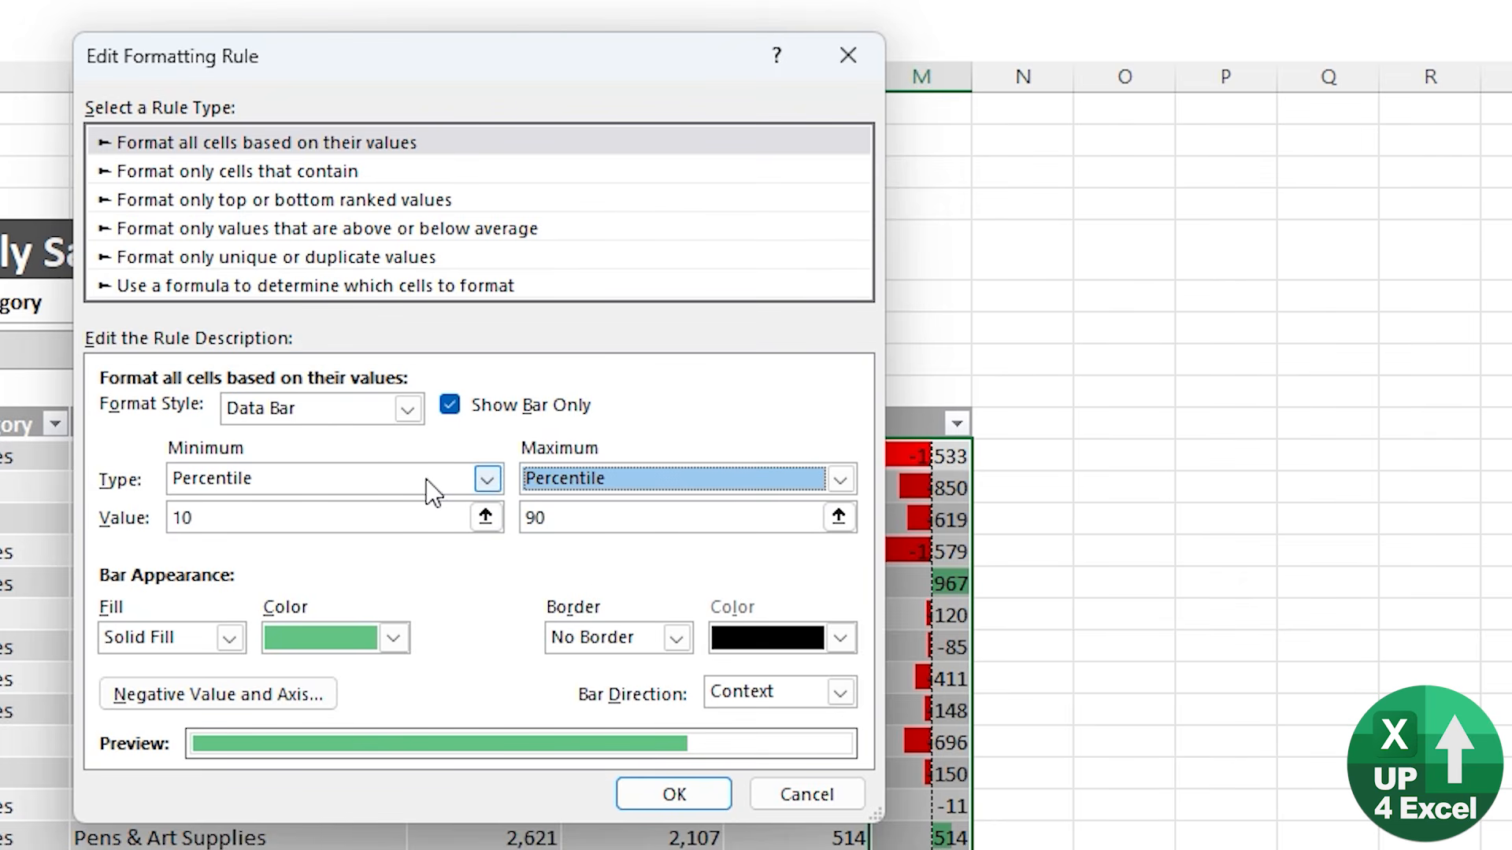
- Give negative bars a dark red fill, place the axis at the cell midpoint and apply the edited rule
{"action": "left_click", "coordinate": [271, 700]}
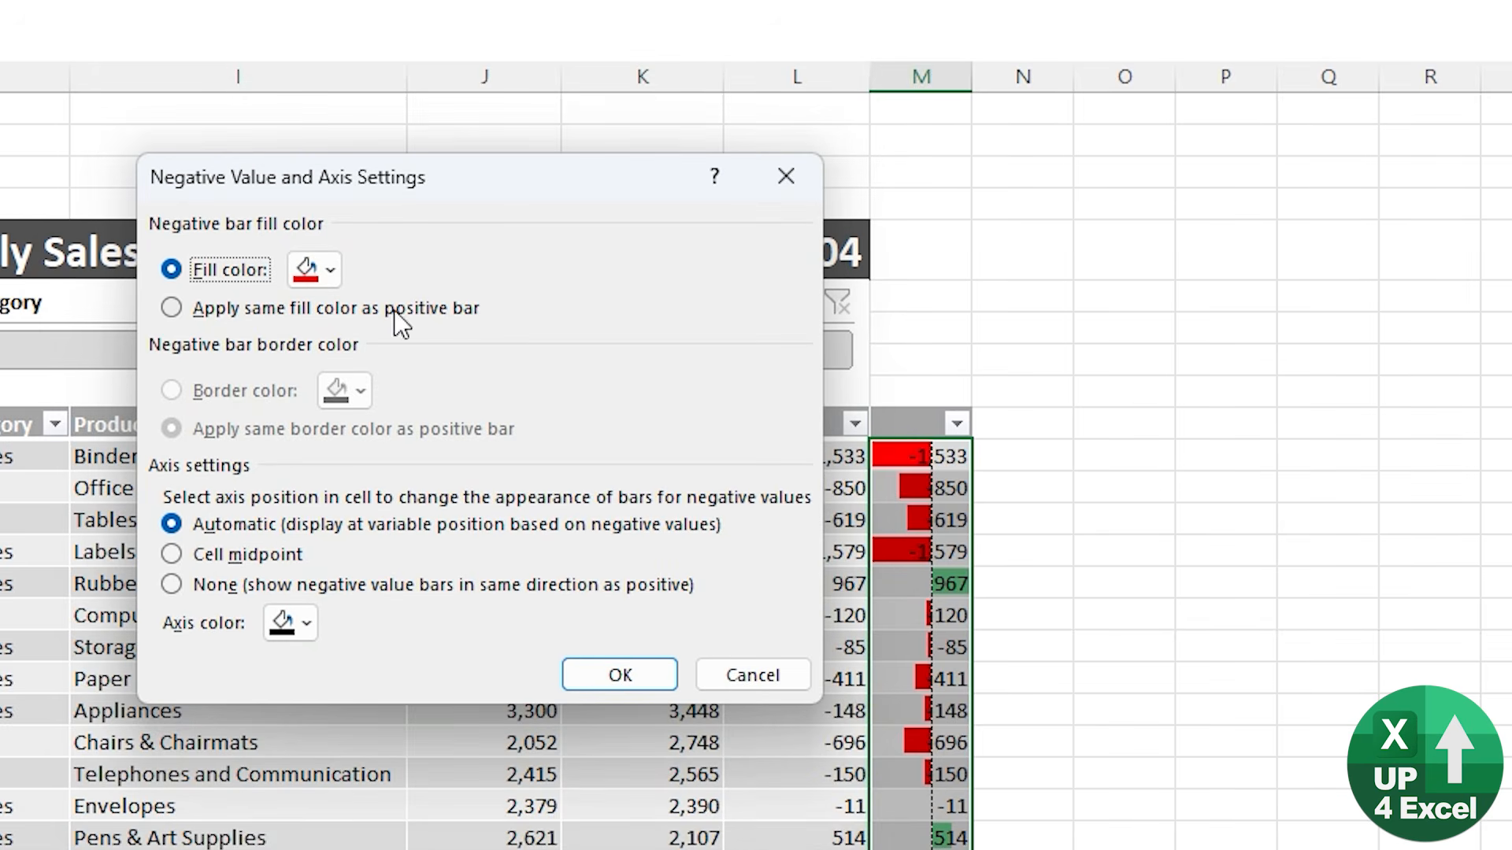
{"action": "left_click", "coordinate": [331, 271]}
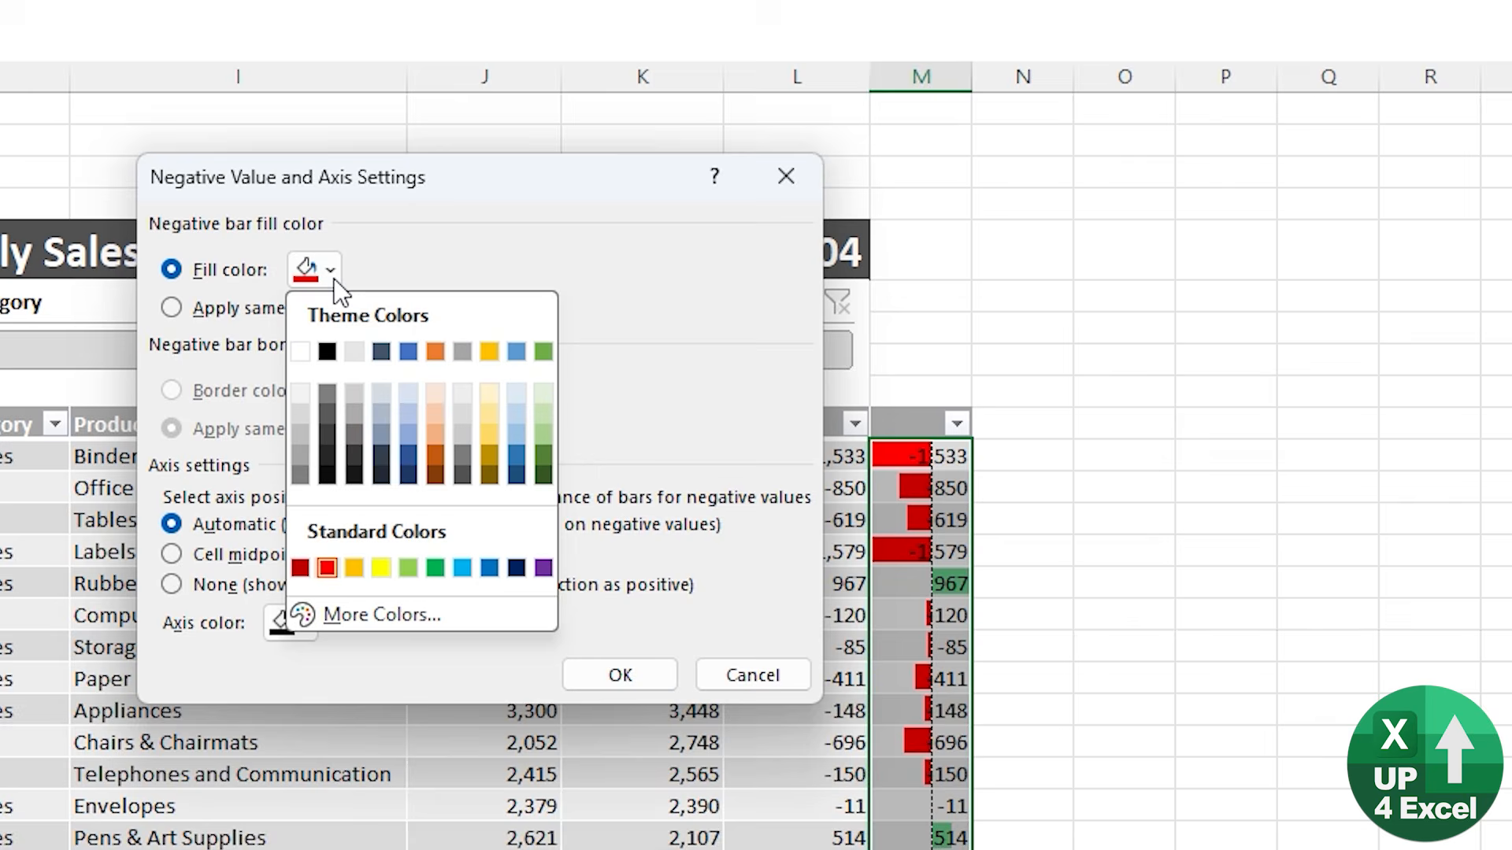
{"action": "left_click", "coordinate": [301, 568]}
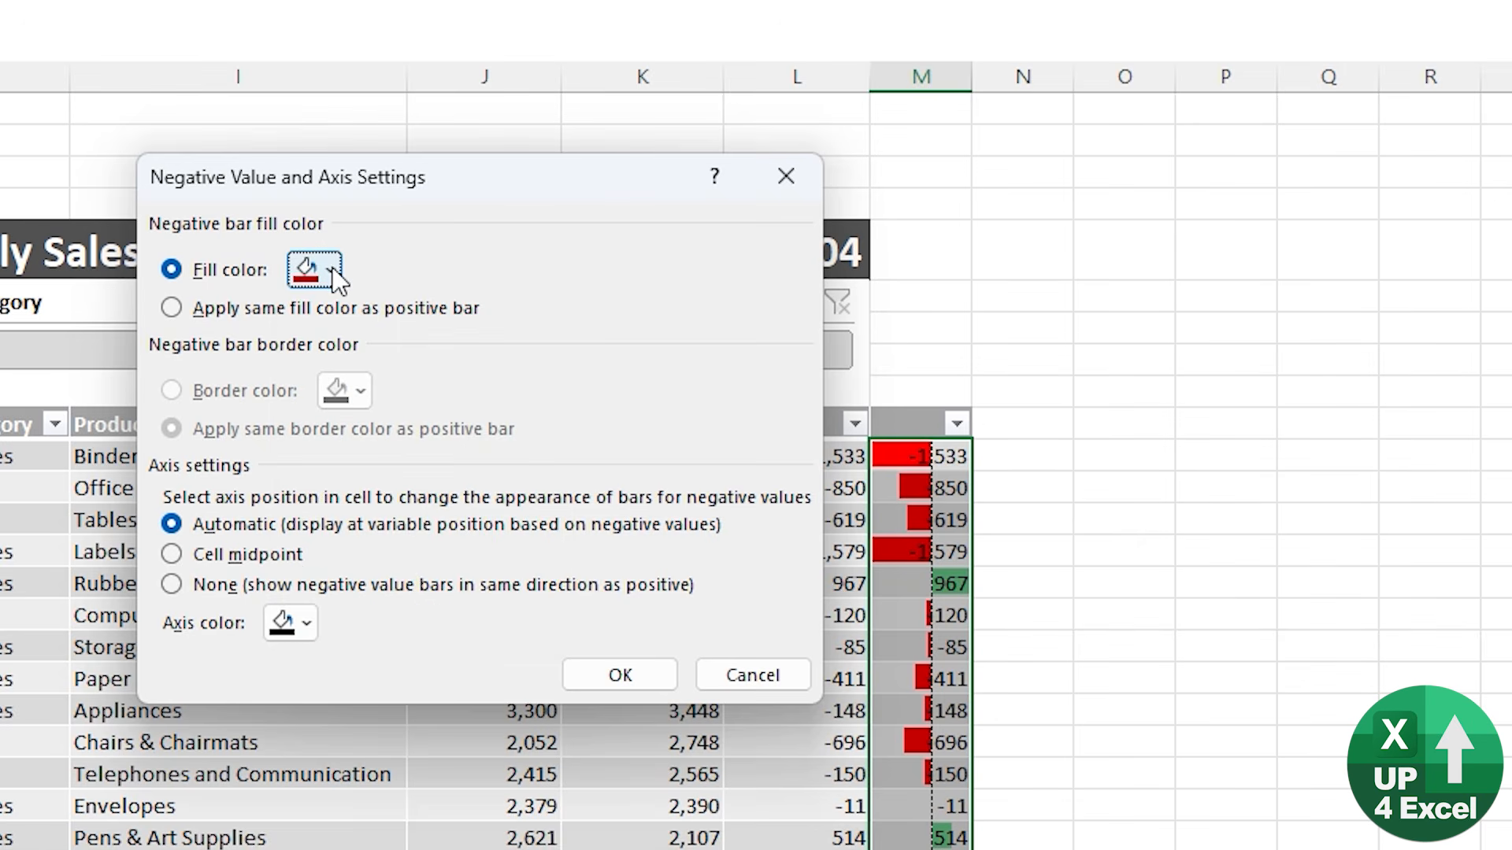
{"action": "left_click", "coordinate": [186, 526]}
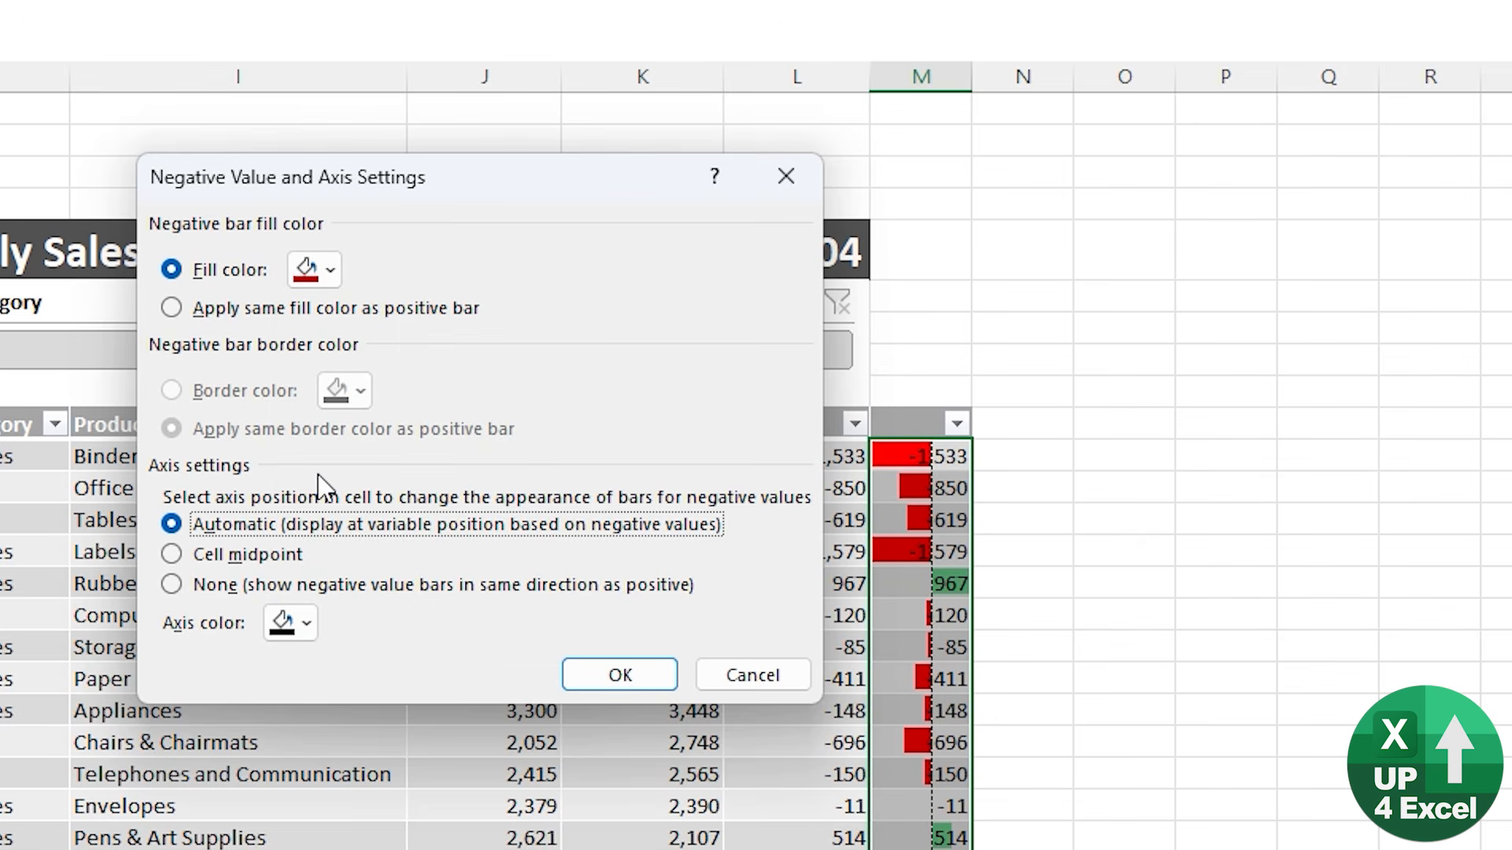
{"action": "left_click", "coordinate": [226, 558]}
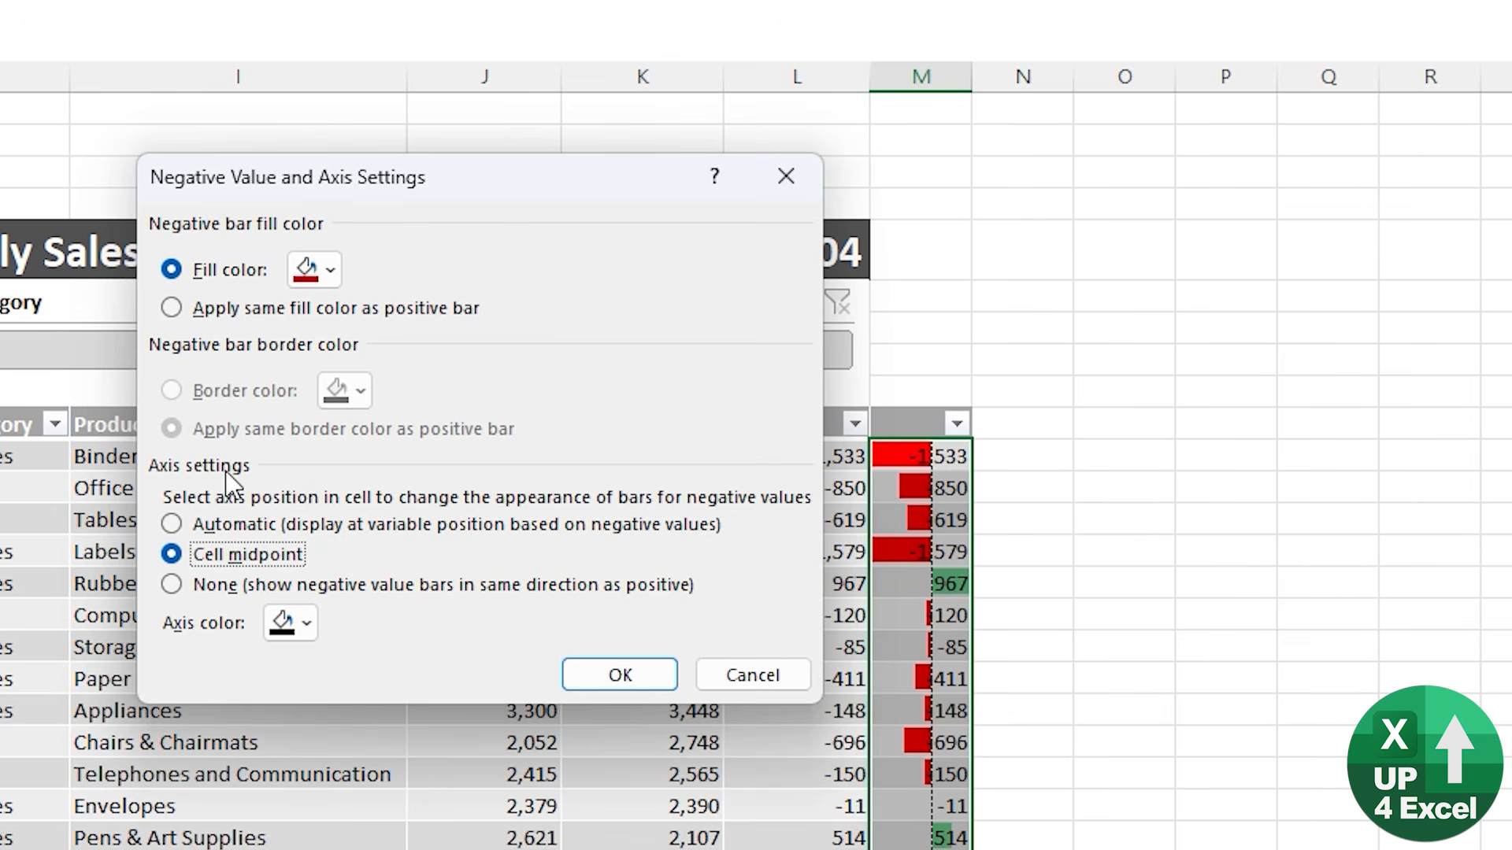
{"action": "left_click", "coordinate": [620, 675]}
{"action": "left_click", "coordinate": [651, 783]}
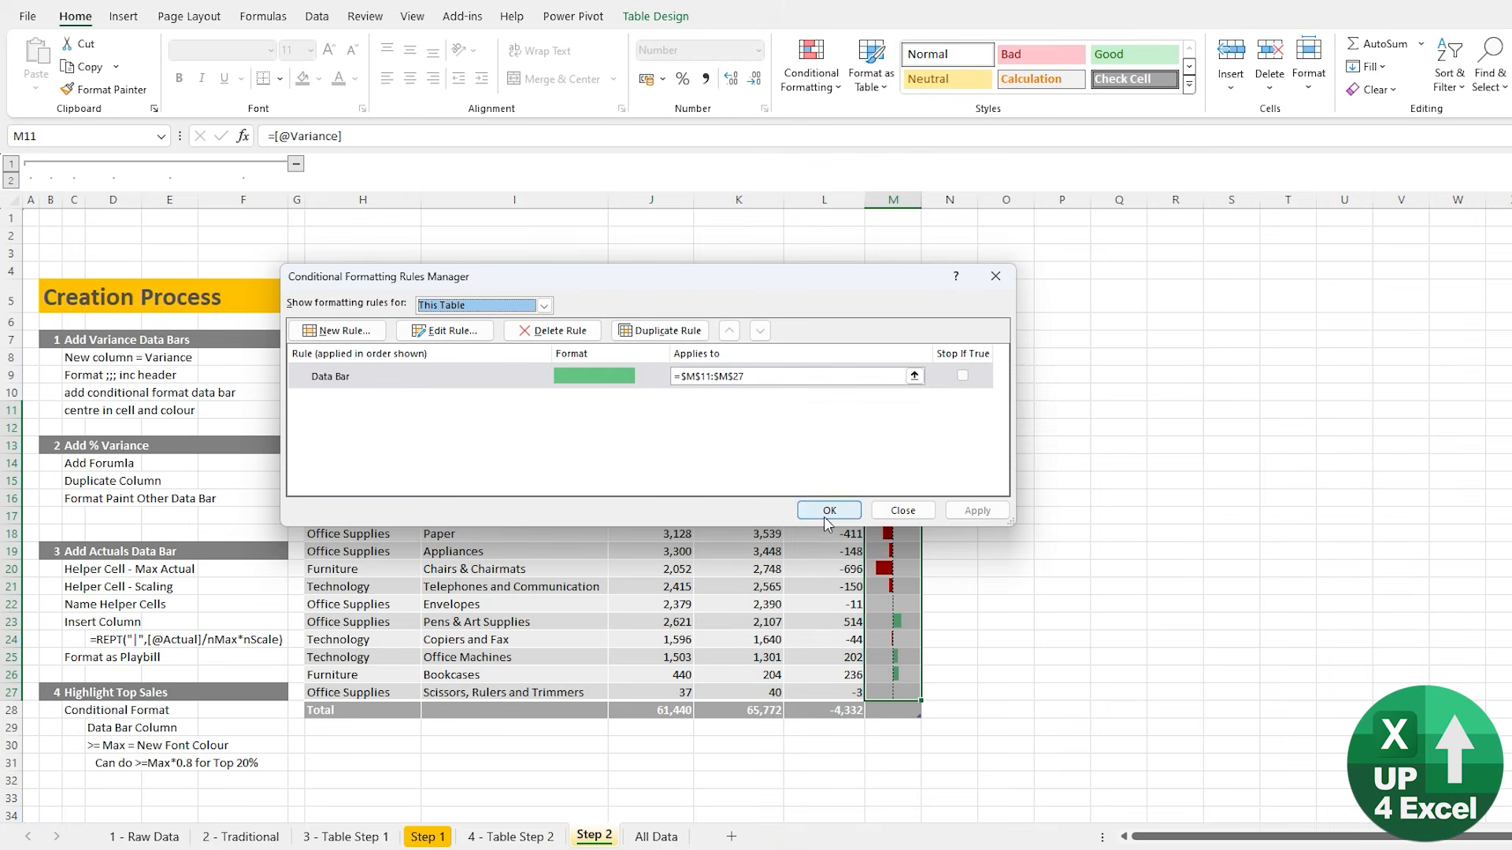
{"action": "left_click", "coordinate": [827, 513]}
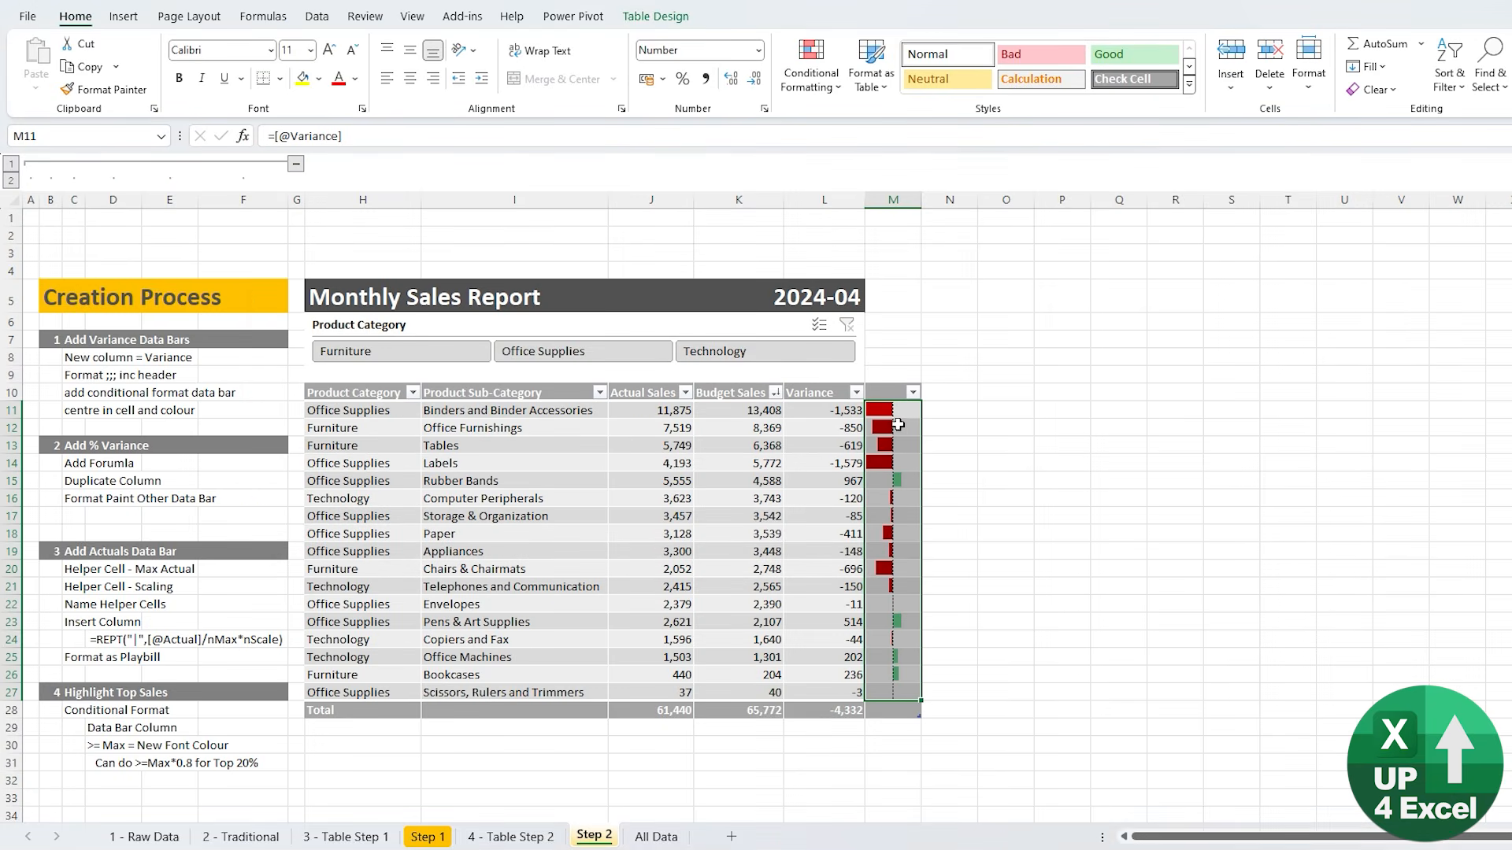
- Widen column M slightly and sort the table by it, first largest to smallest, finally smallest to largest
{"action": "mouse_move", "coordinate": [917, 192]}
{"action": "left_mouse_down"}
{"action": "mouse_move", "coordinate": [966, 198]}
{"action": "mouse_move", "coordinate": [927, 211]}
{"action": "left_mouse_up"}
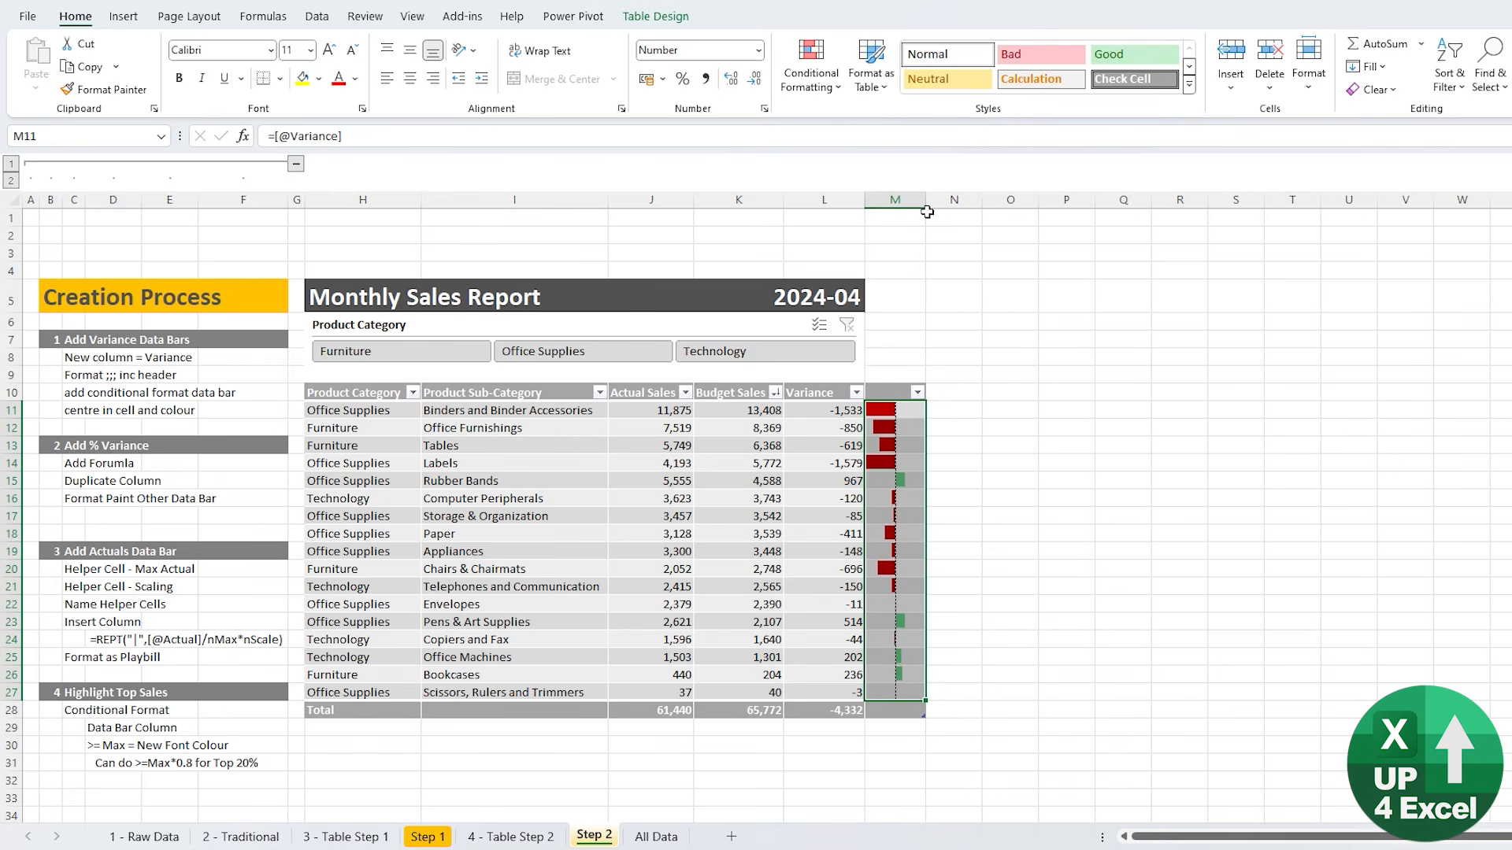
{"action": "key", "text": "Down"}
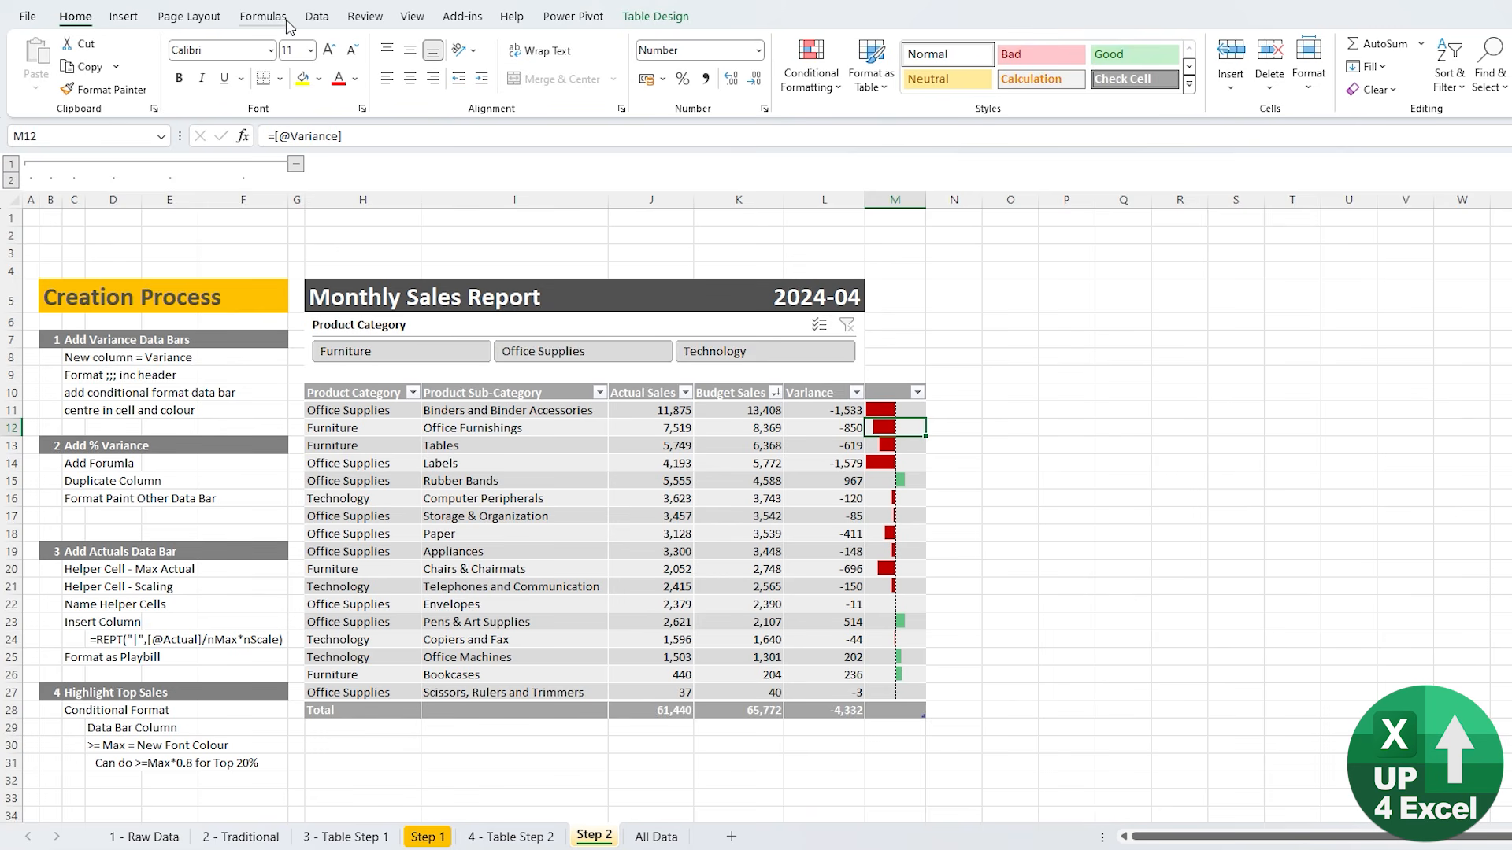
{"action": "left_click", "coordinate": [317, 17]}
{"action": "left_click", "coordinate": [755, 82]}
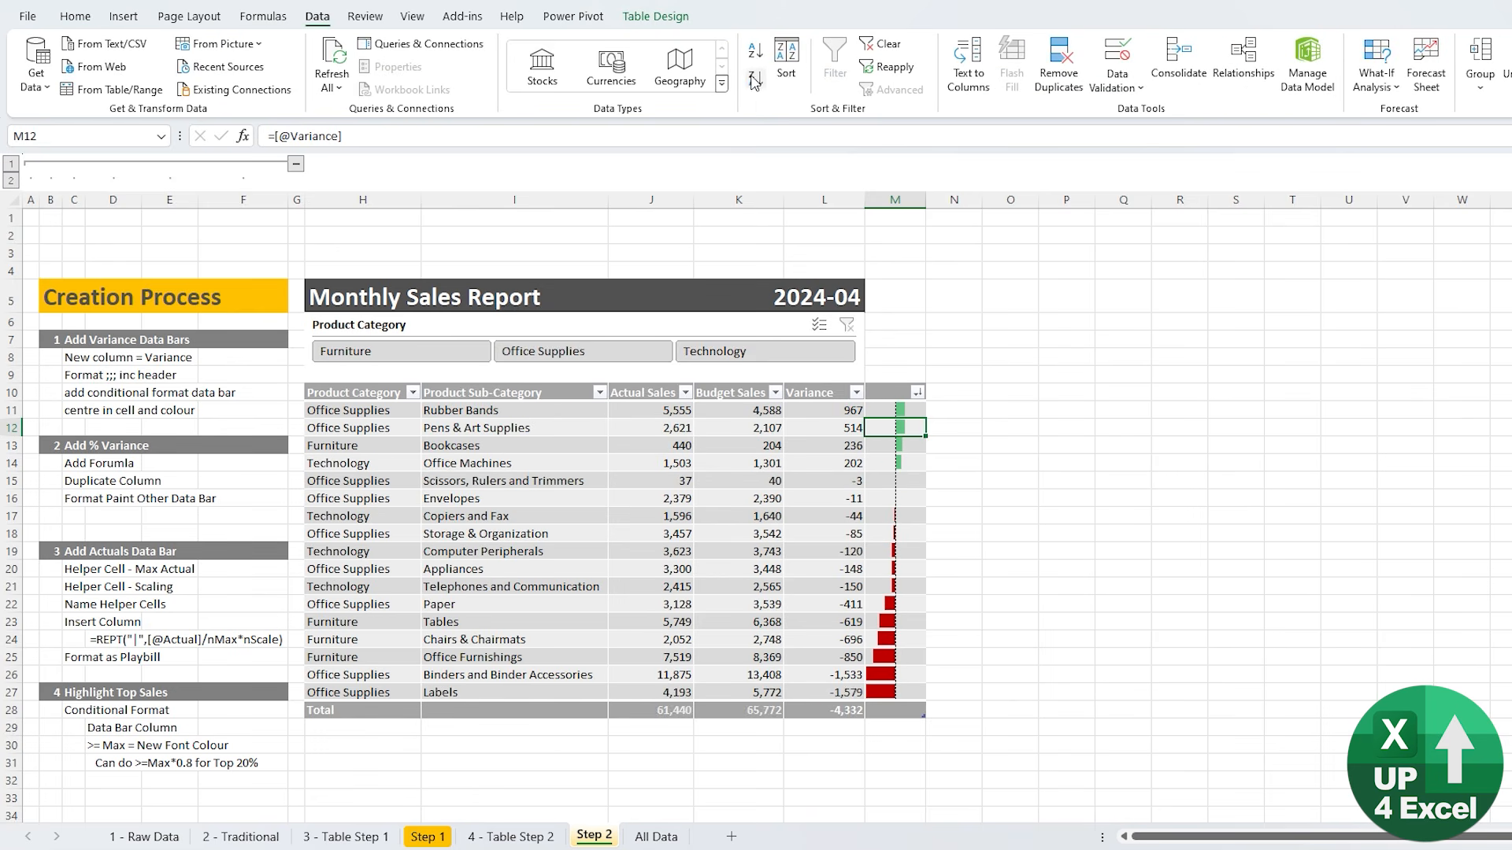
{"action": "left_click", "coordinate": [755, 52]}
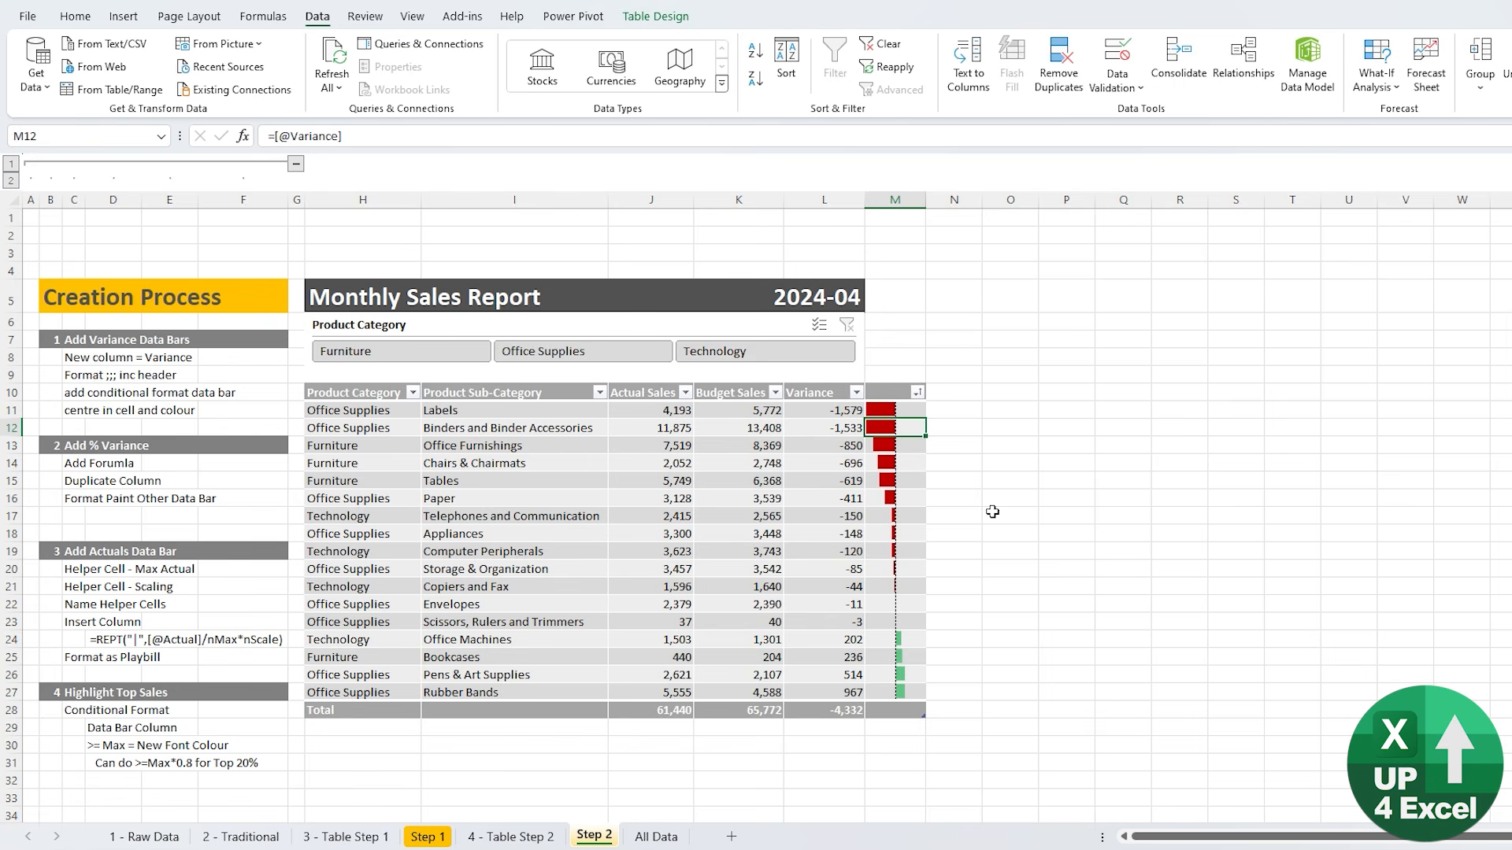
{"action": "left_click", "coordinate": [826, 477]}
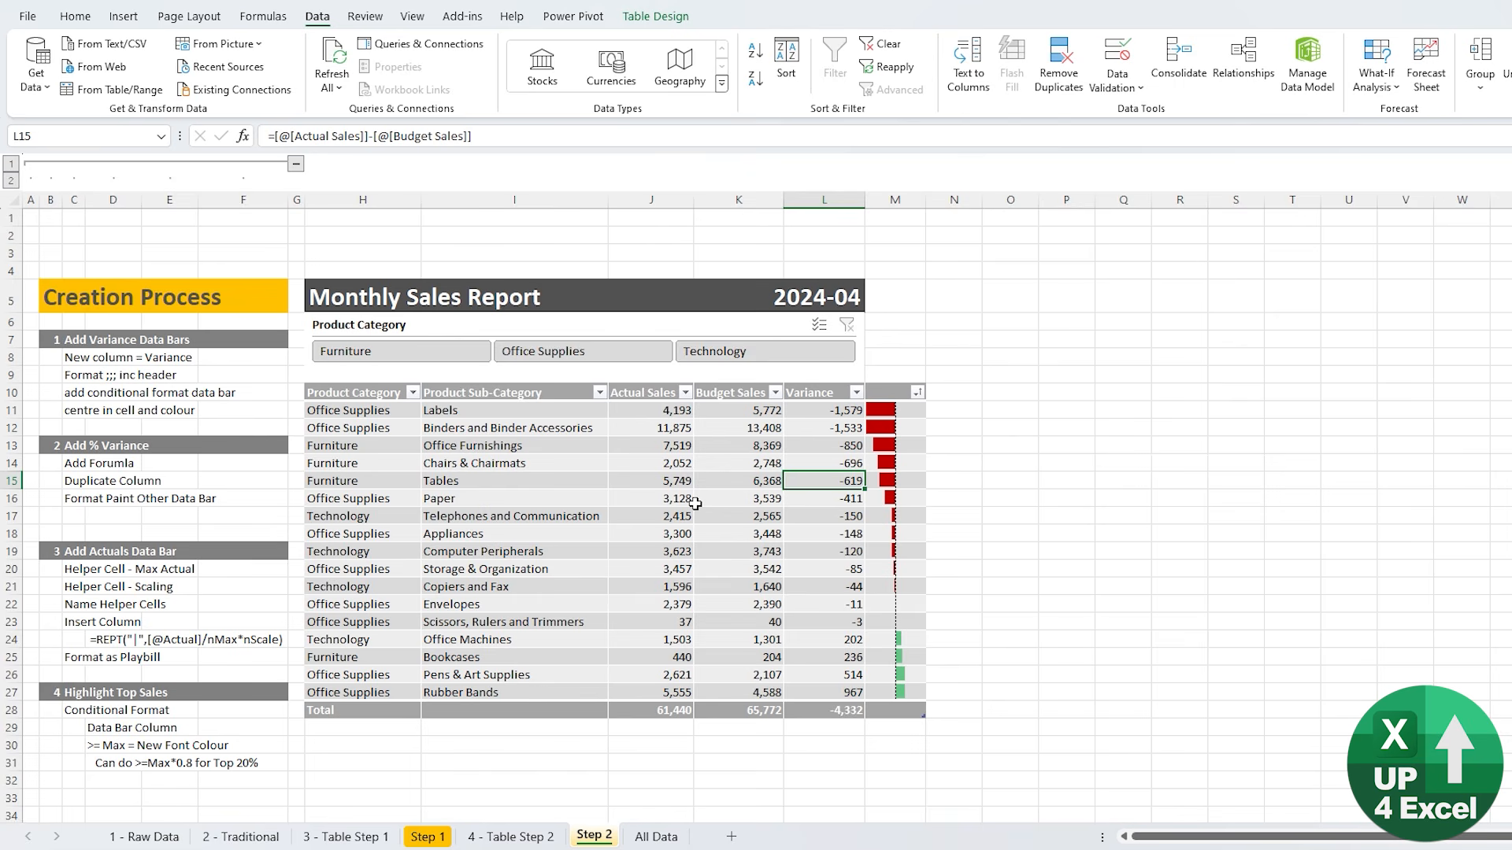
{"action": "left_click", "coordinate": [936, 408]}
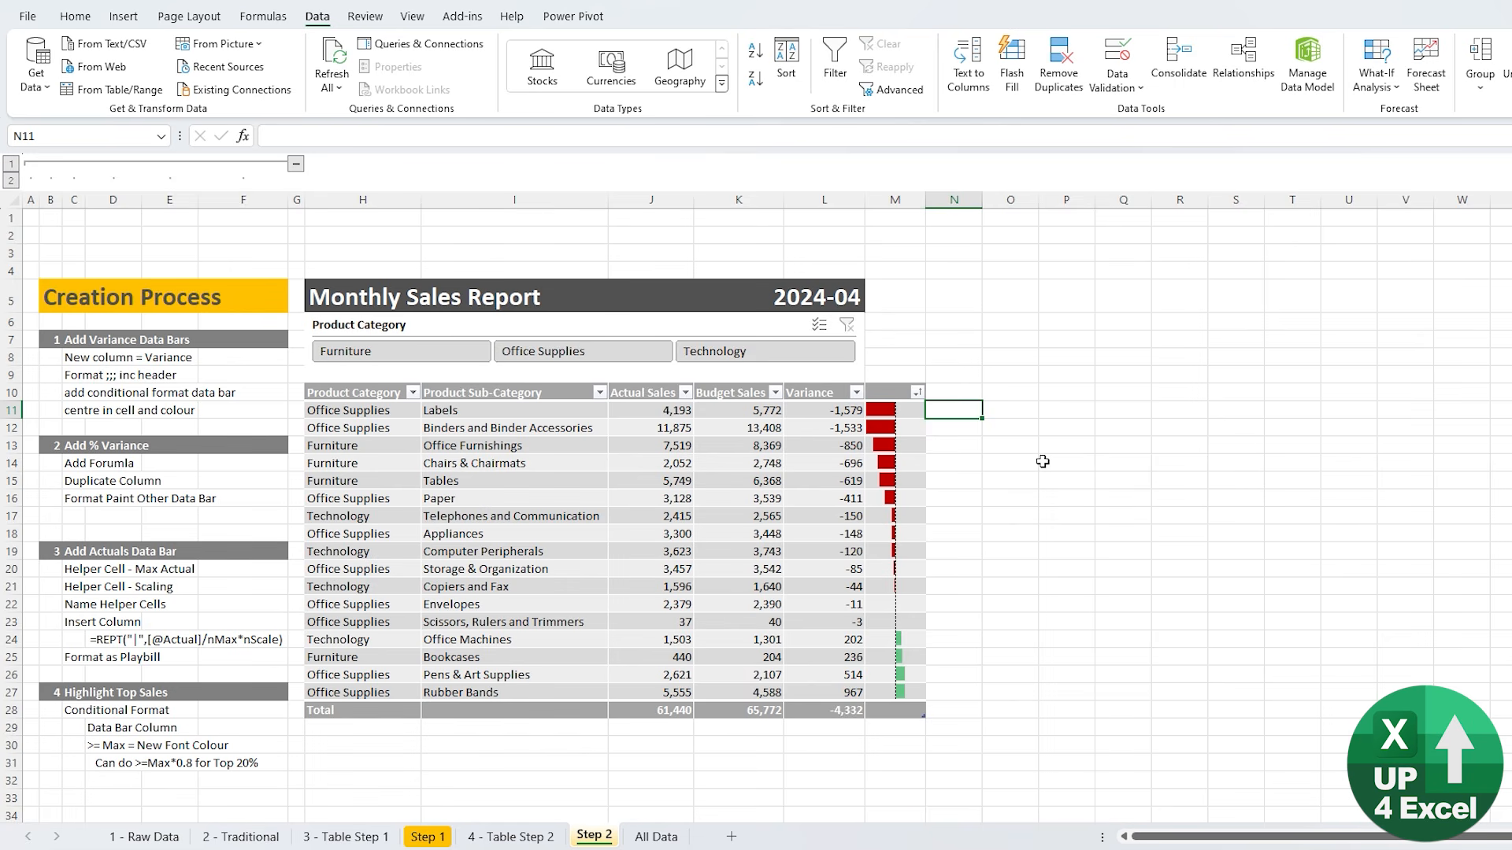
{"action": "type", "text": "="}
{"action": "key", "text": "Left"}
{"action": "key", "text": "Left"}
{"action": "type", "text": "/"}
{"action": "key", "text": "Left"}
{"action": "key", "text": "Left"}
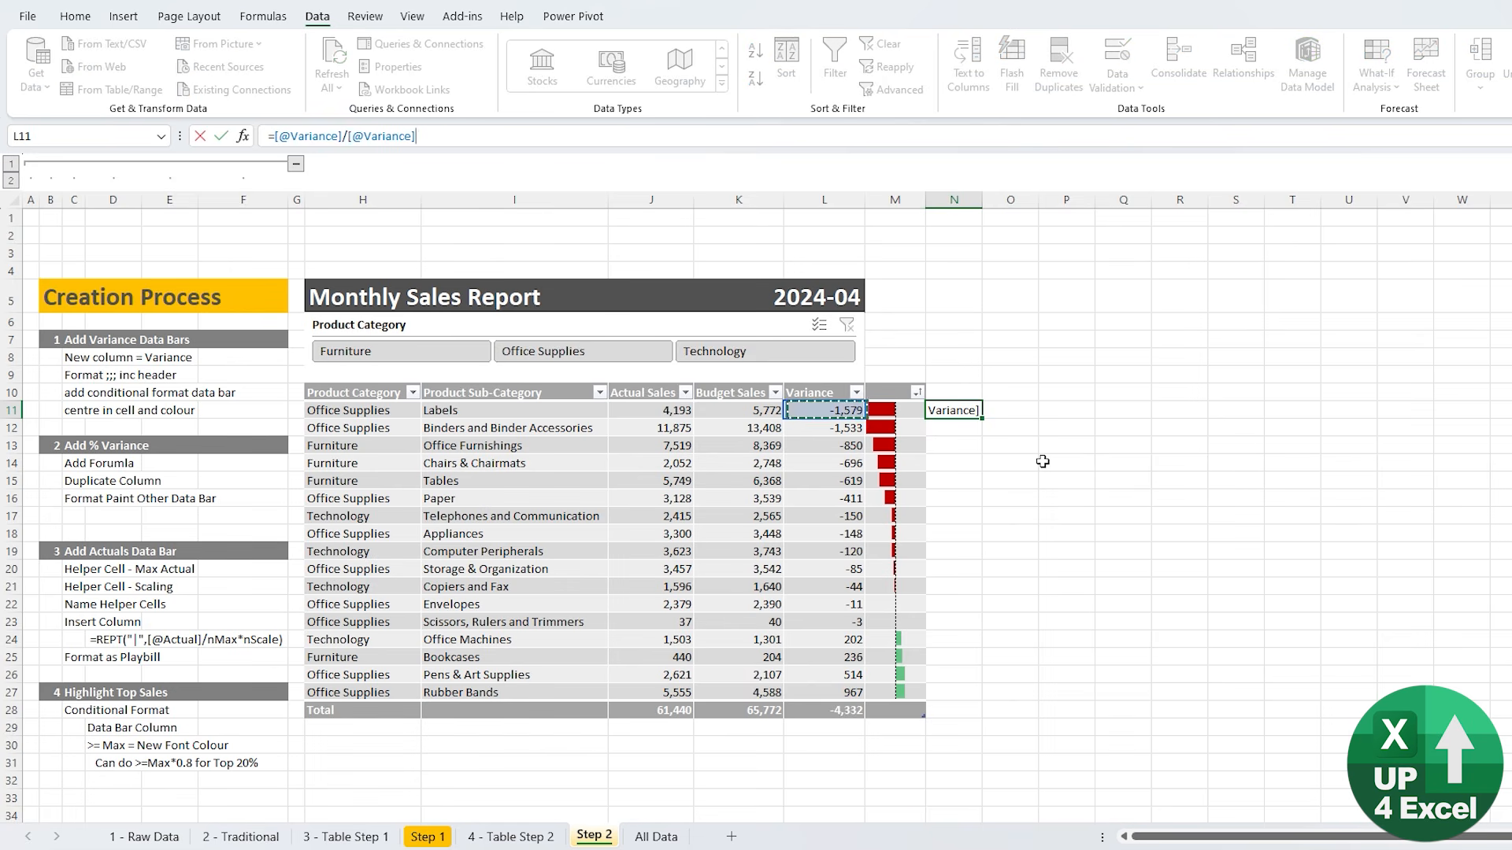
{"action": "key", "text": "Left"}
{"action": "key", "text": "Return"}
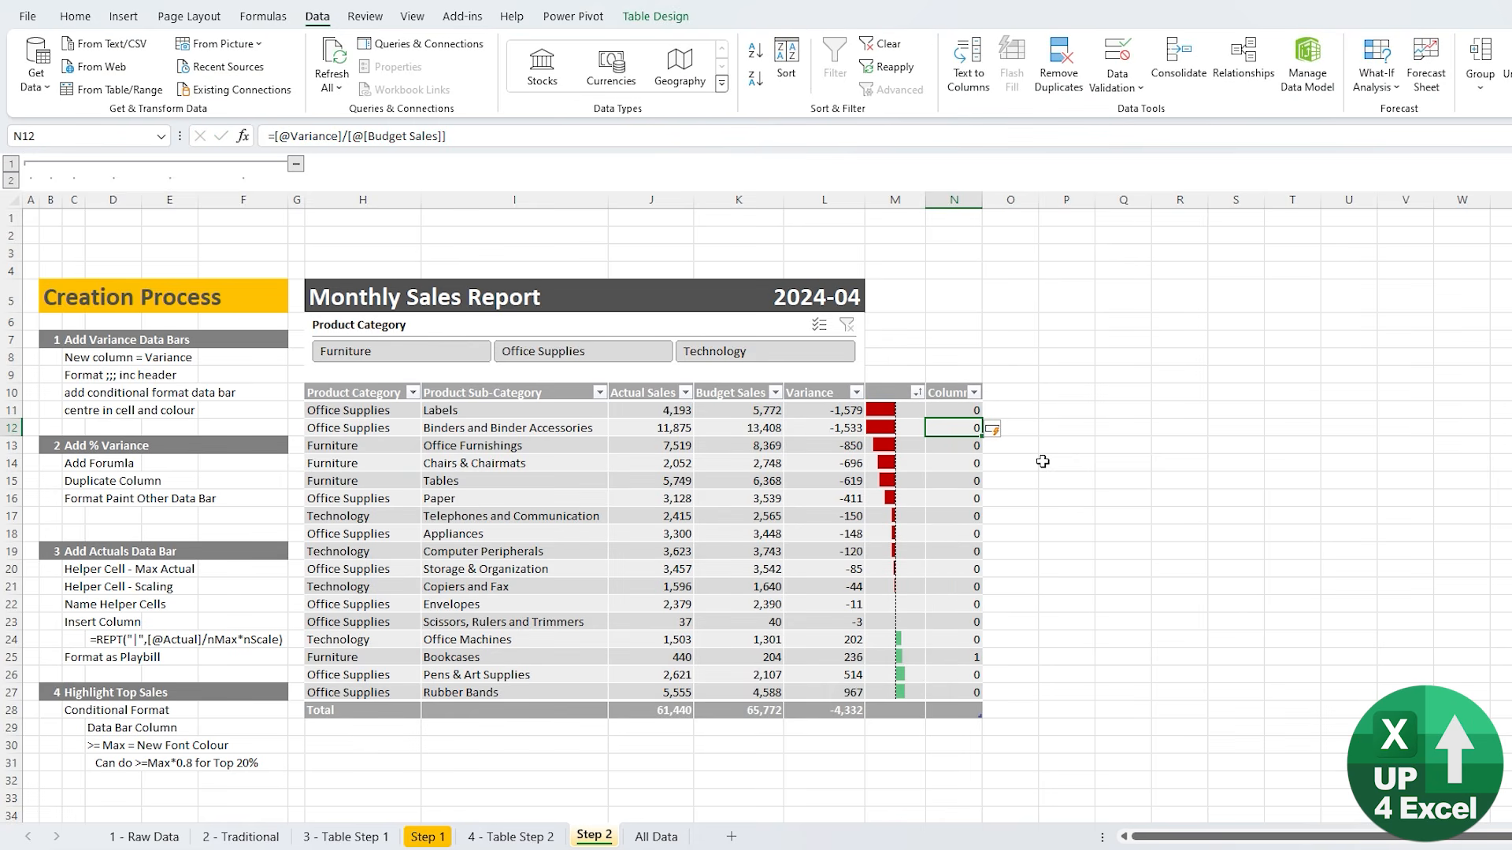
- Format the new column N values as percentages and rename its header to "Var %"
{"action": "key", "text": "ctrl+space"}
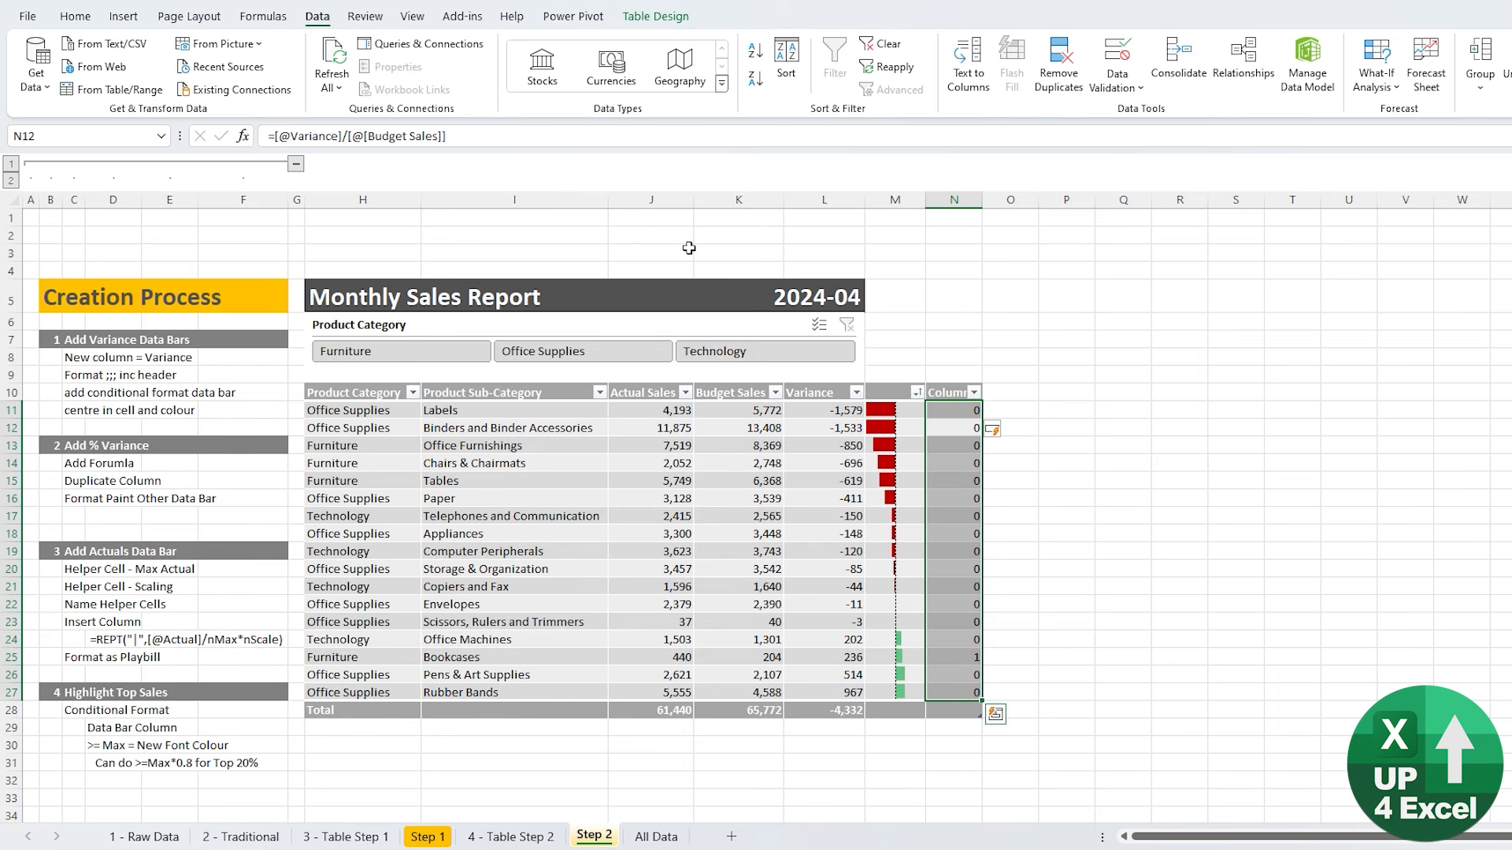
{"action": "key", "text": "ctrl+shift+5"}
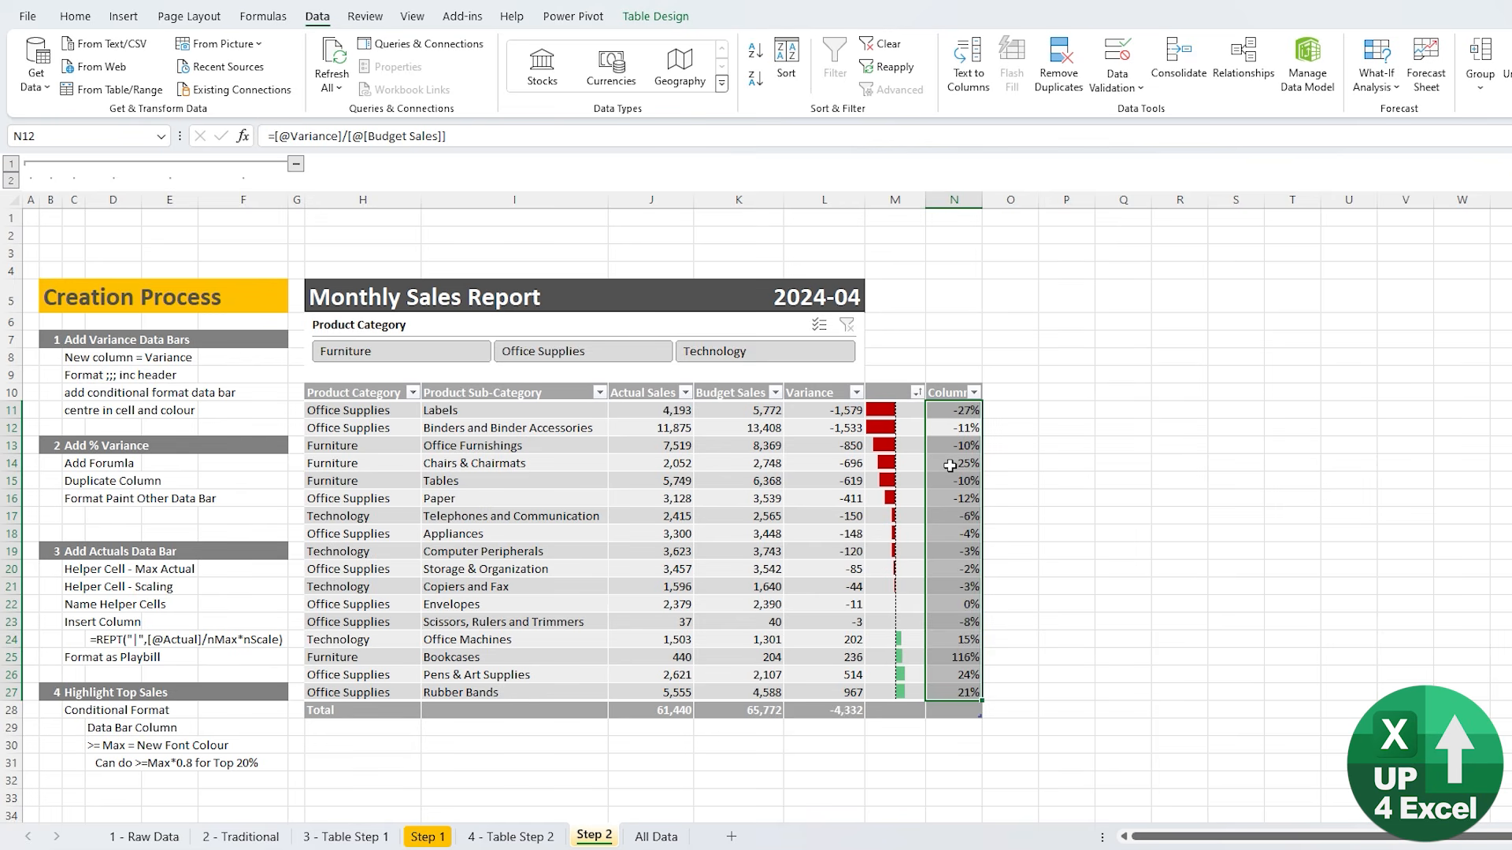
{"action": "left_click", "coordinate": [946, 392]}
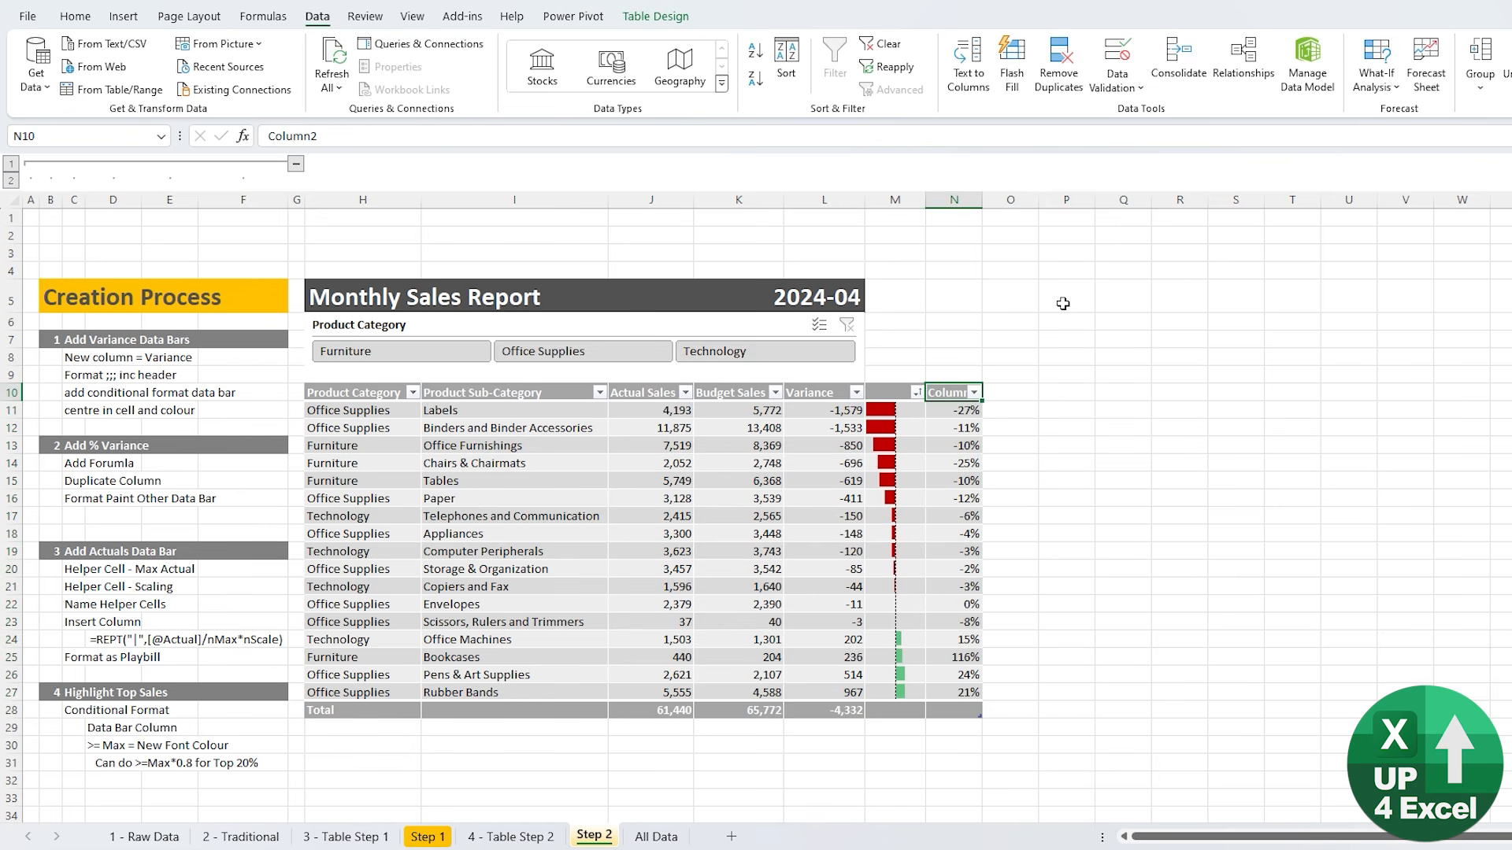
{"action": "type", "text": "Var %"}
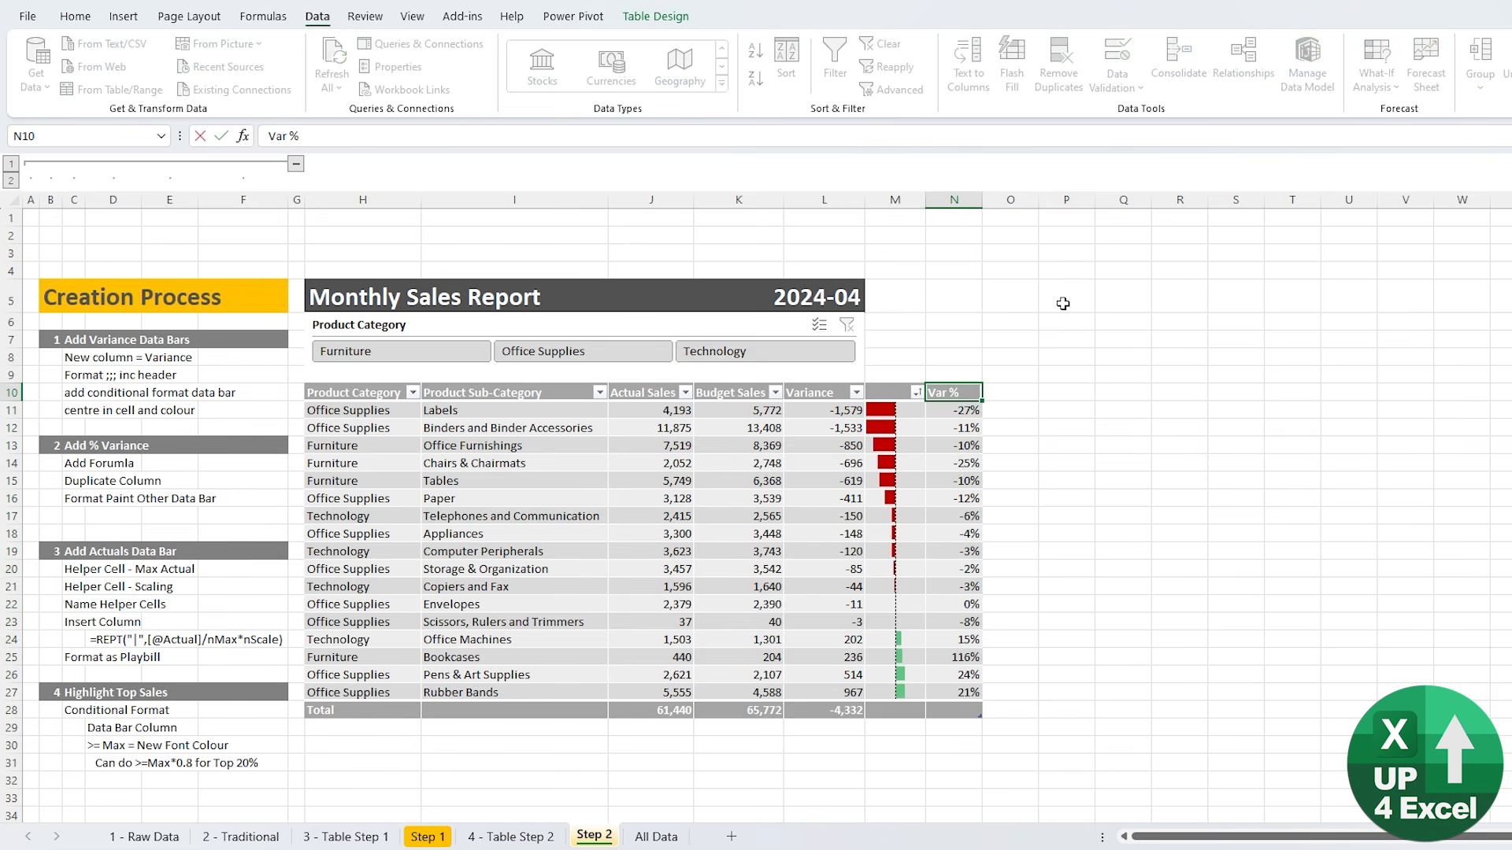
{"action": "key", "text": "Return"}
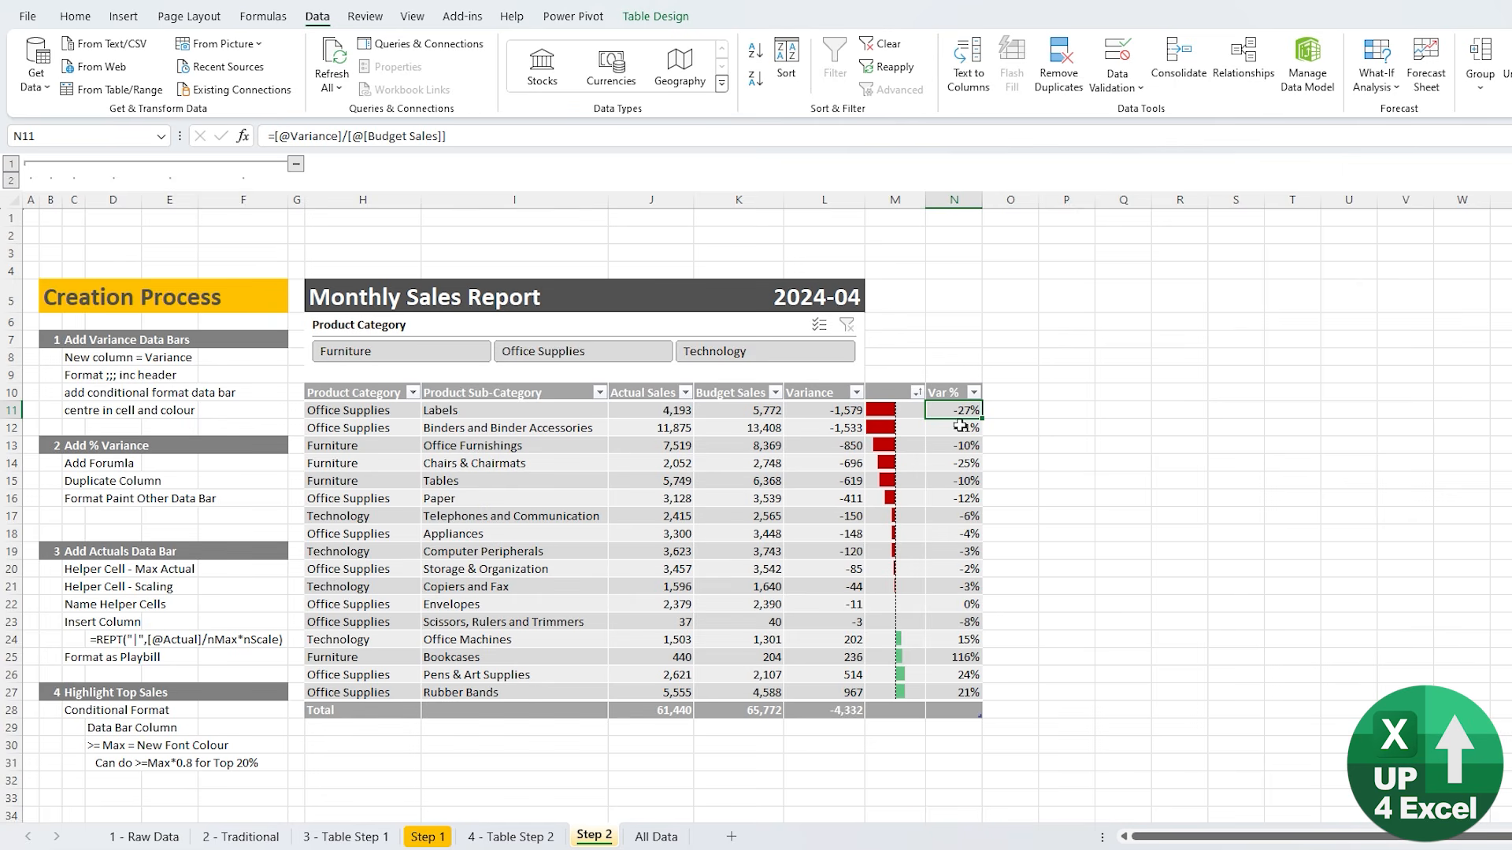
- Add a table column from O11 that repeats the percentage variance with the formula =[@[Var %]]
{"action": "left_click", "coordinate": [1023, 409]}
{"action": "type", "text": "="}
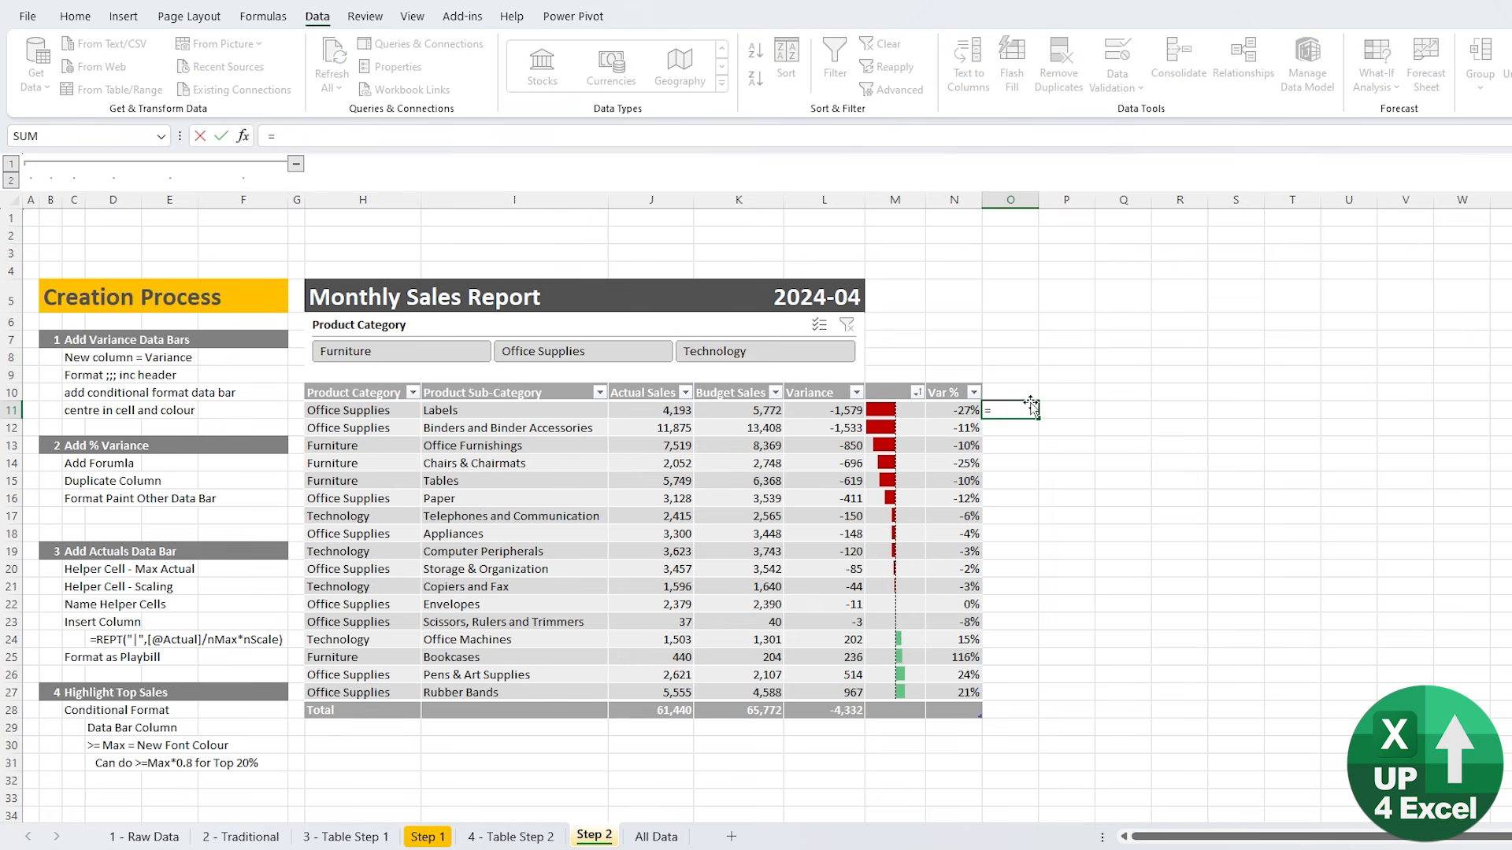
{"action": "key", "text": "Left"}
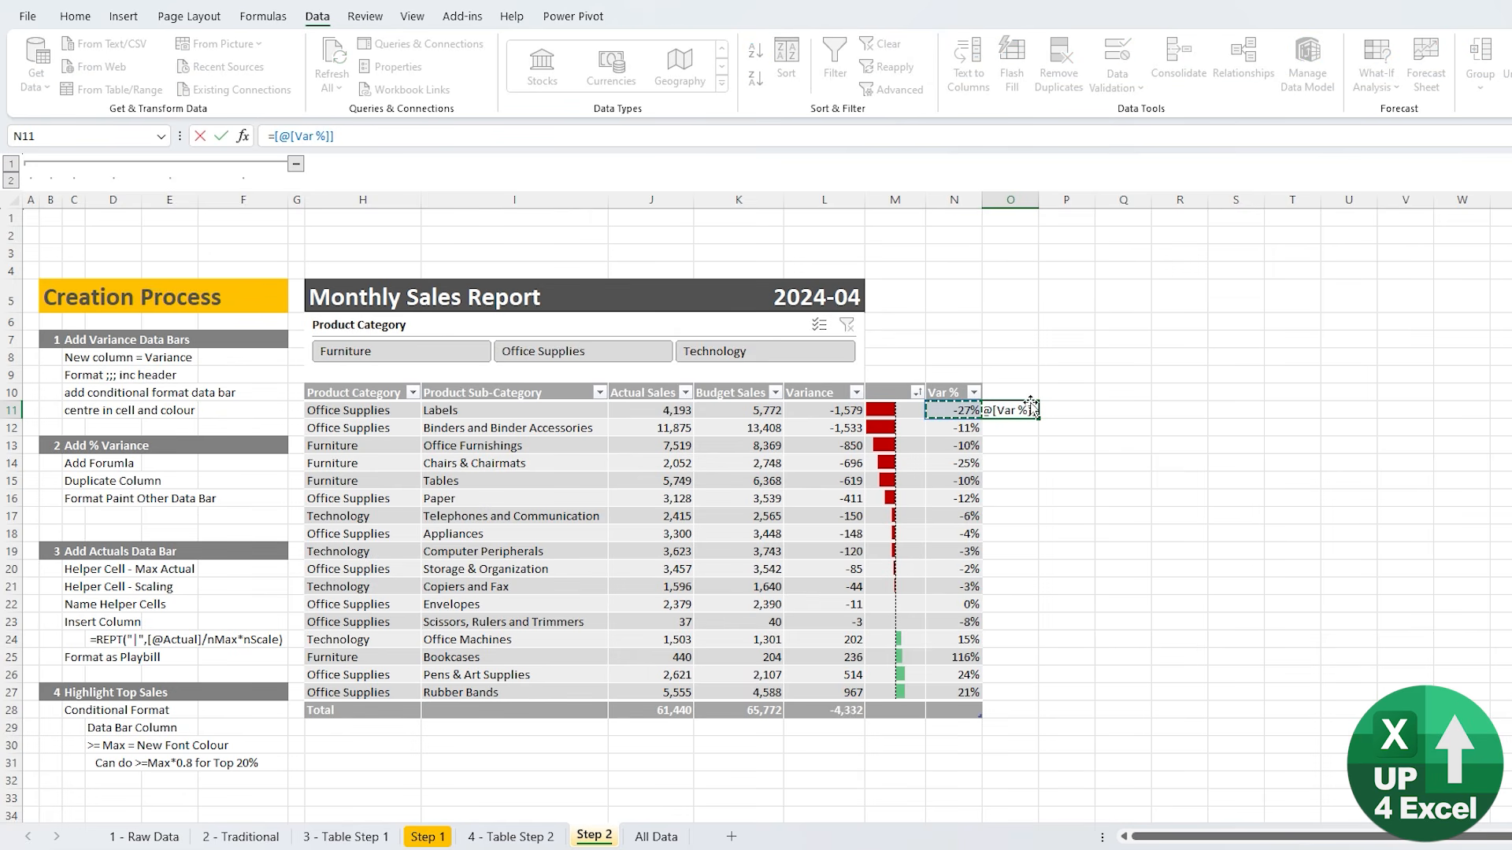
{"action": "key", "text": "Return"}
- Copy the data bar formatting of column M to column O with the Format Painter
{"action": "left_click", "coordinate": [895, 200]}
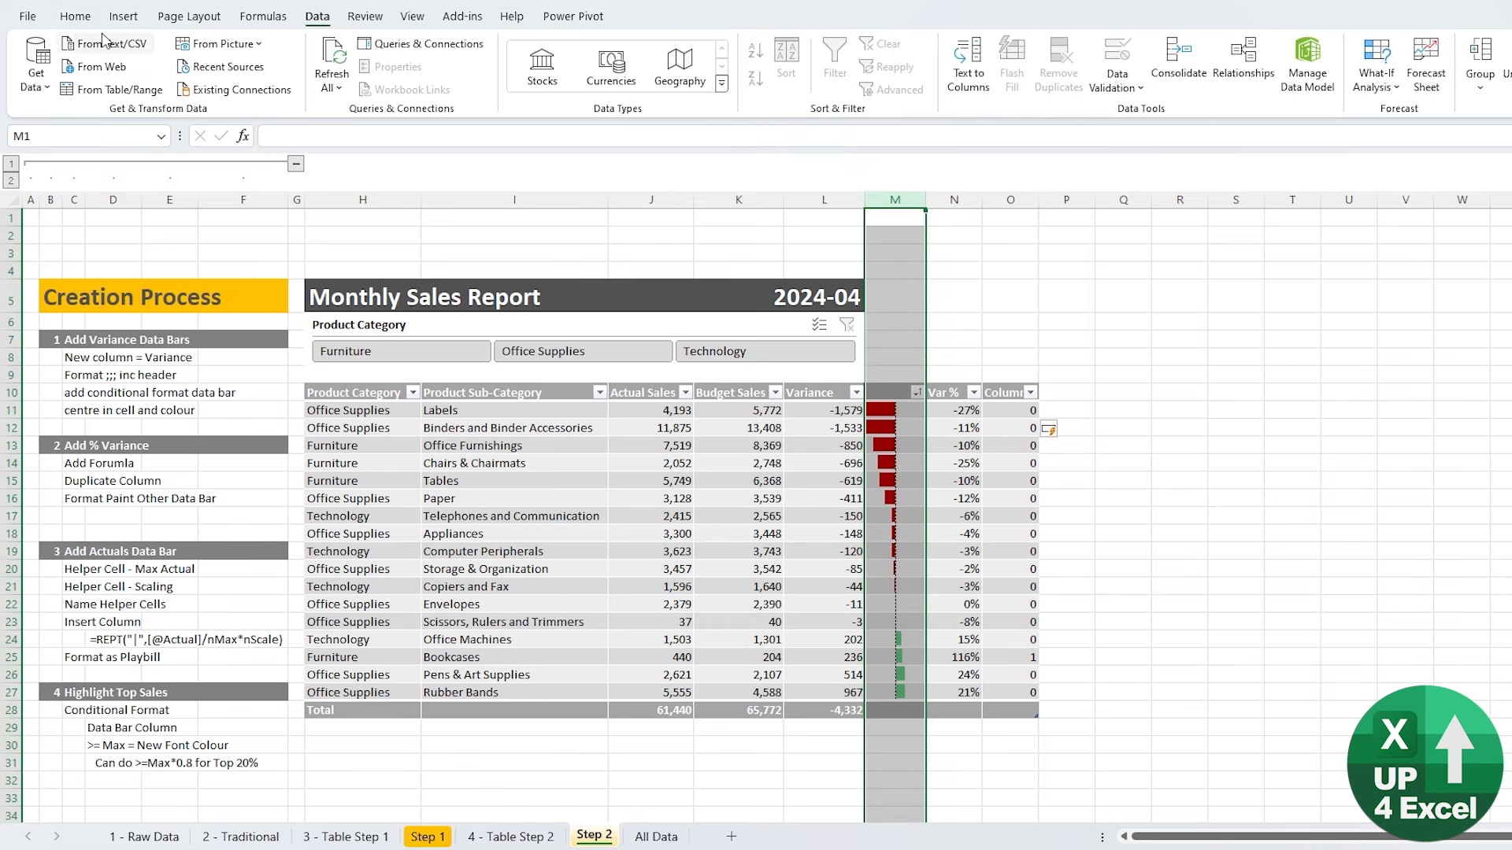
{"action": "left_click", "coordinate": [76, 16]}
{"action": "left_click", "coordinate": [106, 89]}
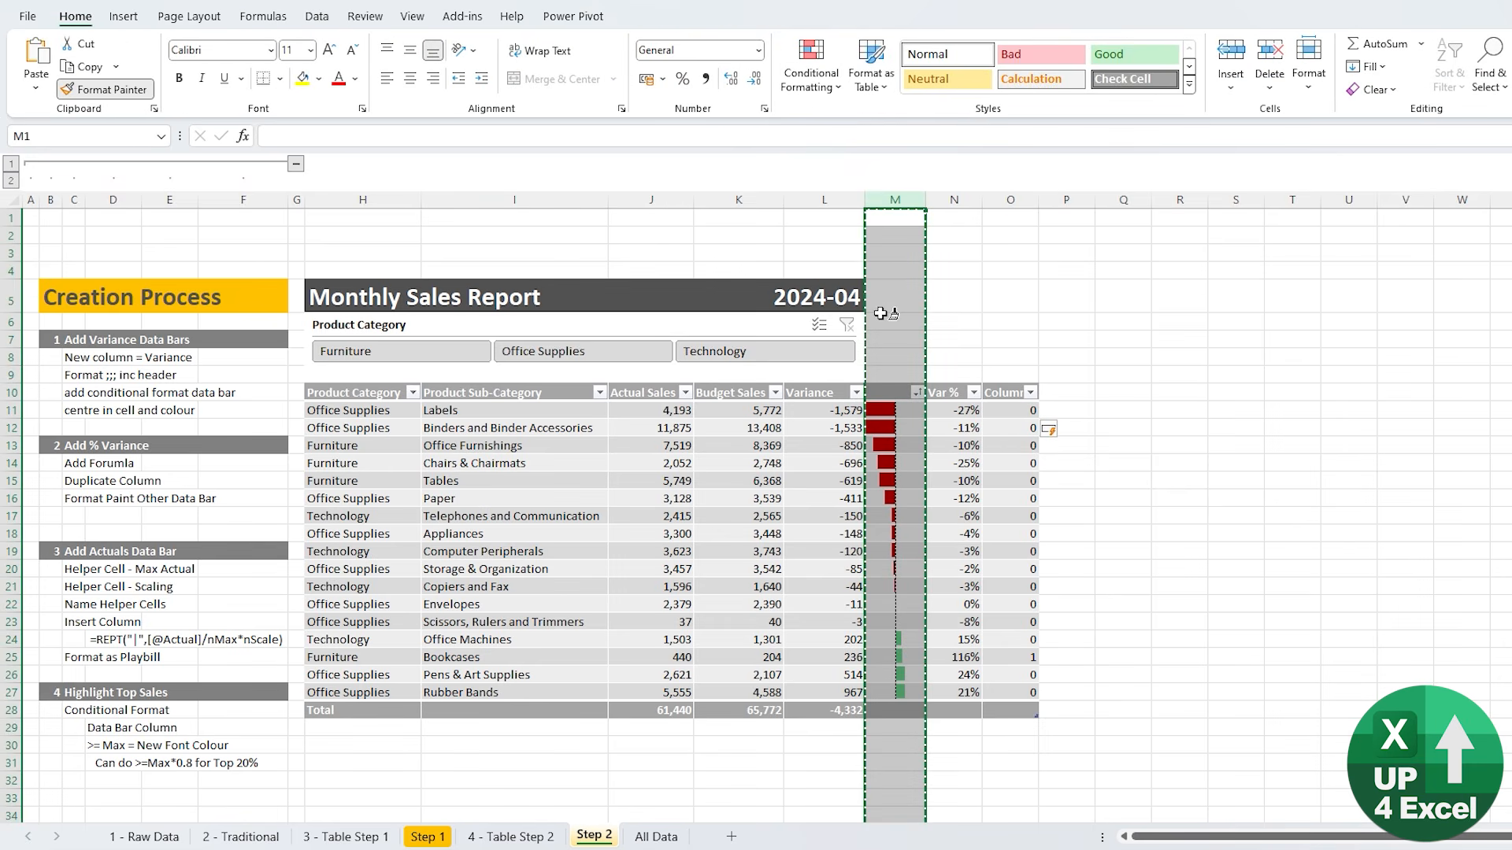
{"action": "left_click", "coordinate": [1014, 200]}
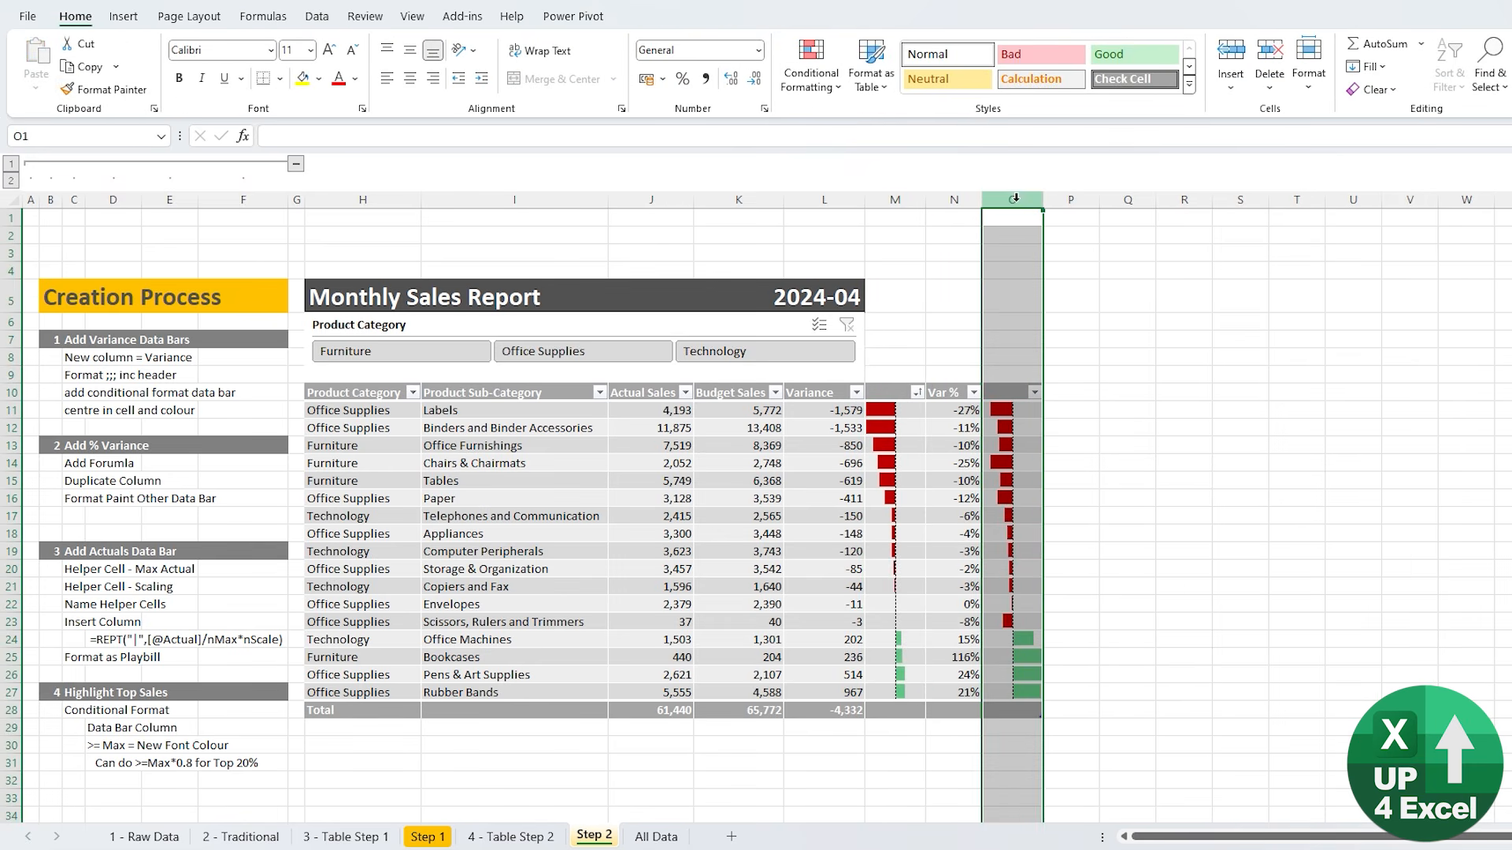
- Compare the variance data bars in column M with the percentage-variance bars in column O
{"action": "left_click", "coordinate": [1014, 501]}
{"action": "left_click", "coordinate": [913, 435]}
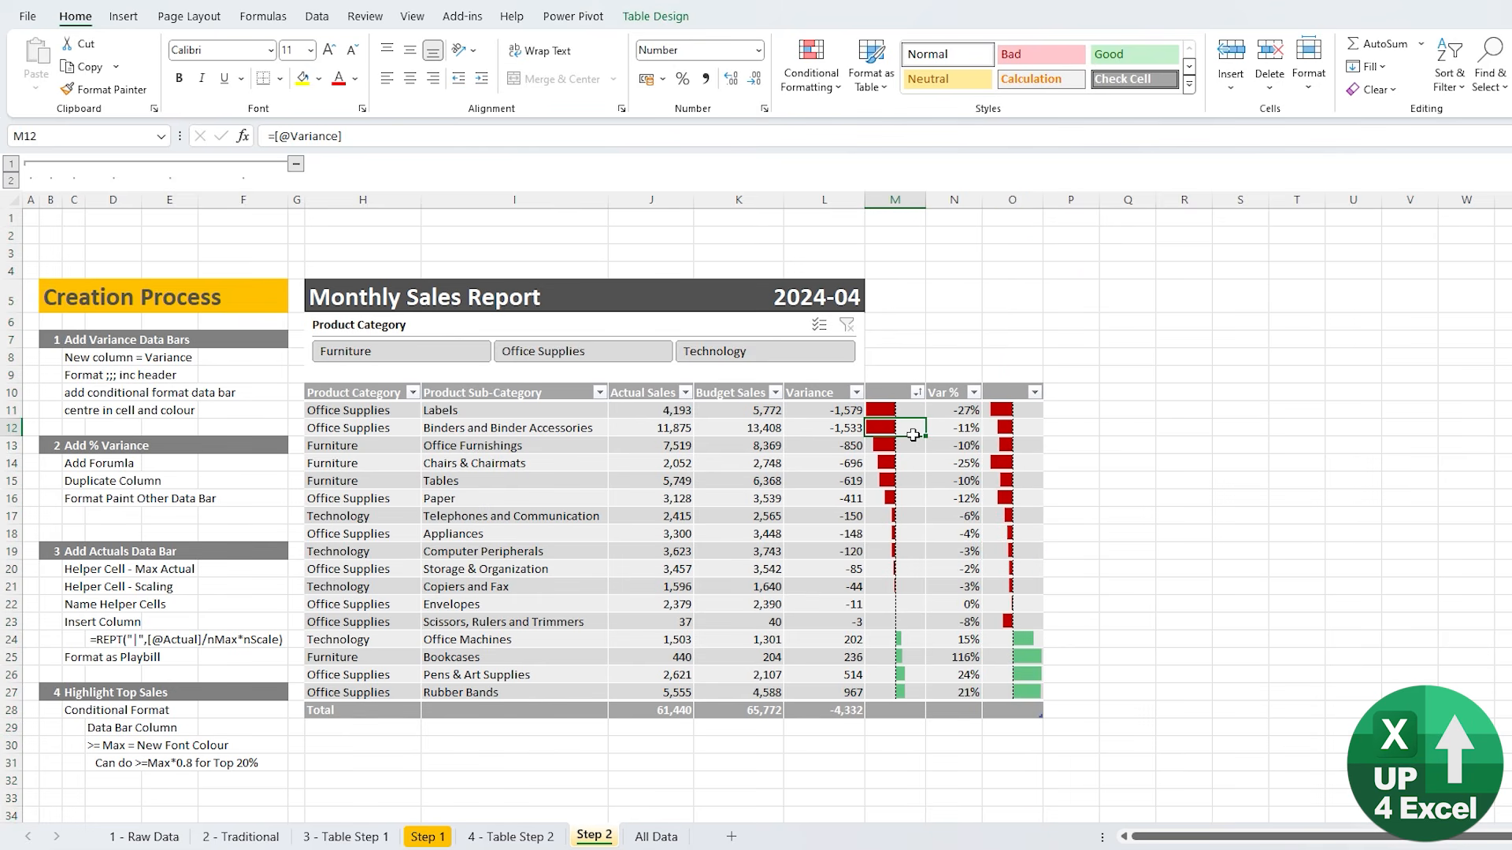
{"action": "left_click", "coordinate": [999, 448]}
{"action": "left_click", "coordinate": [905, 451]}
{"action": "left_click", "coordinate": [1003, 447]}
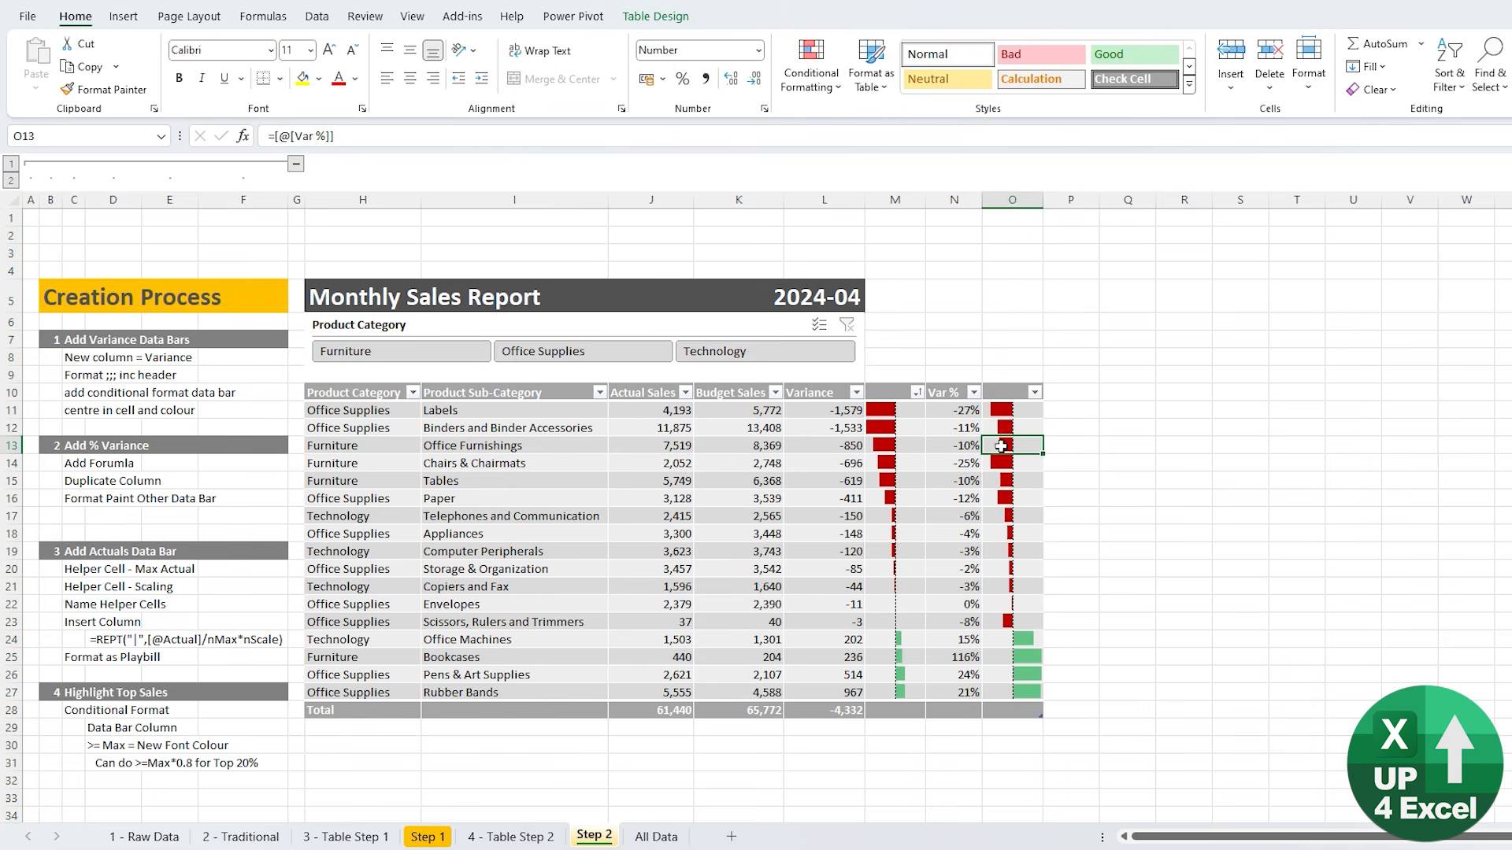
{"action": "left_click", "coordinate": [1015, 501]}
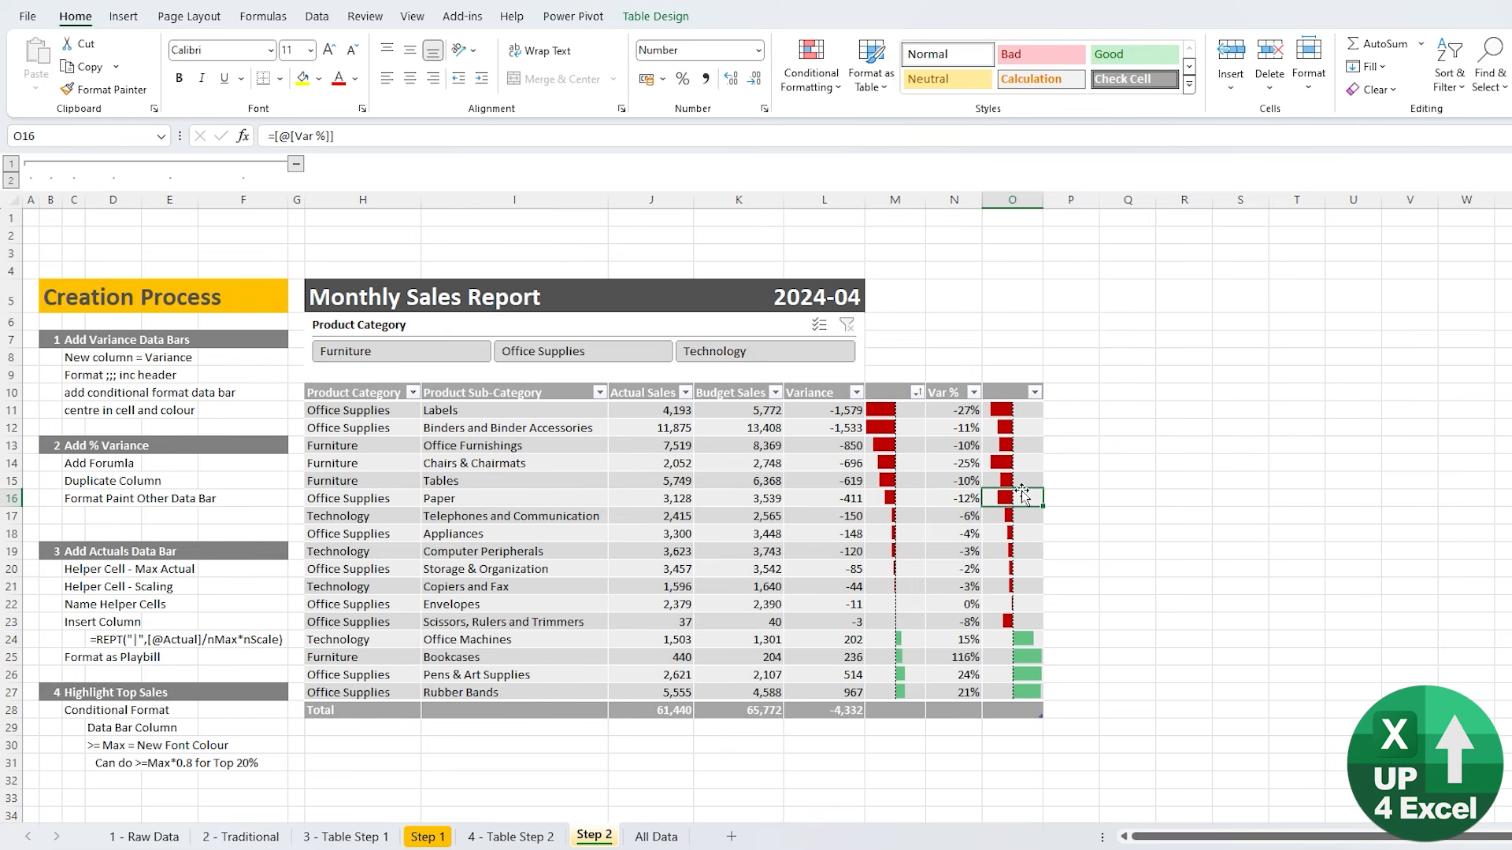
{"action": "left_click", "coordinate": [1011, 447]}
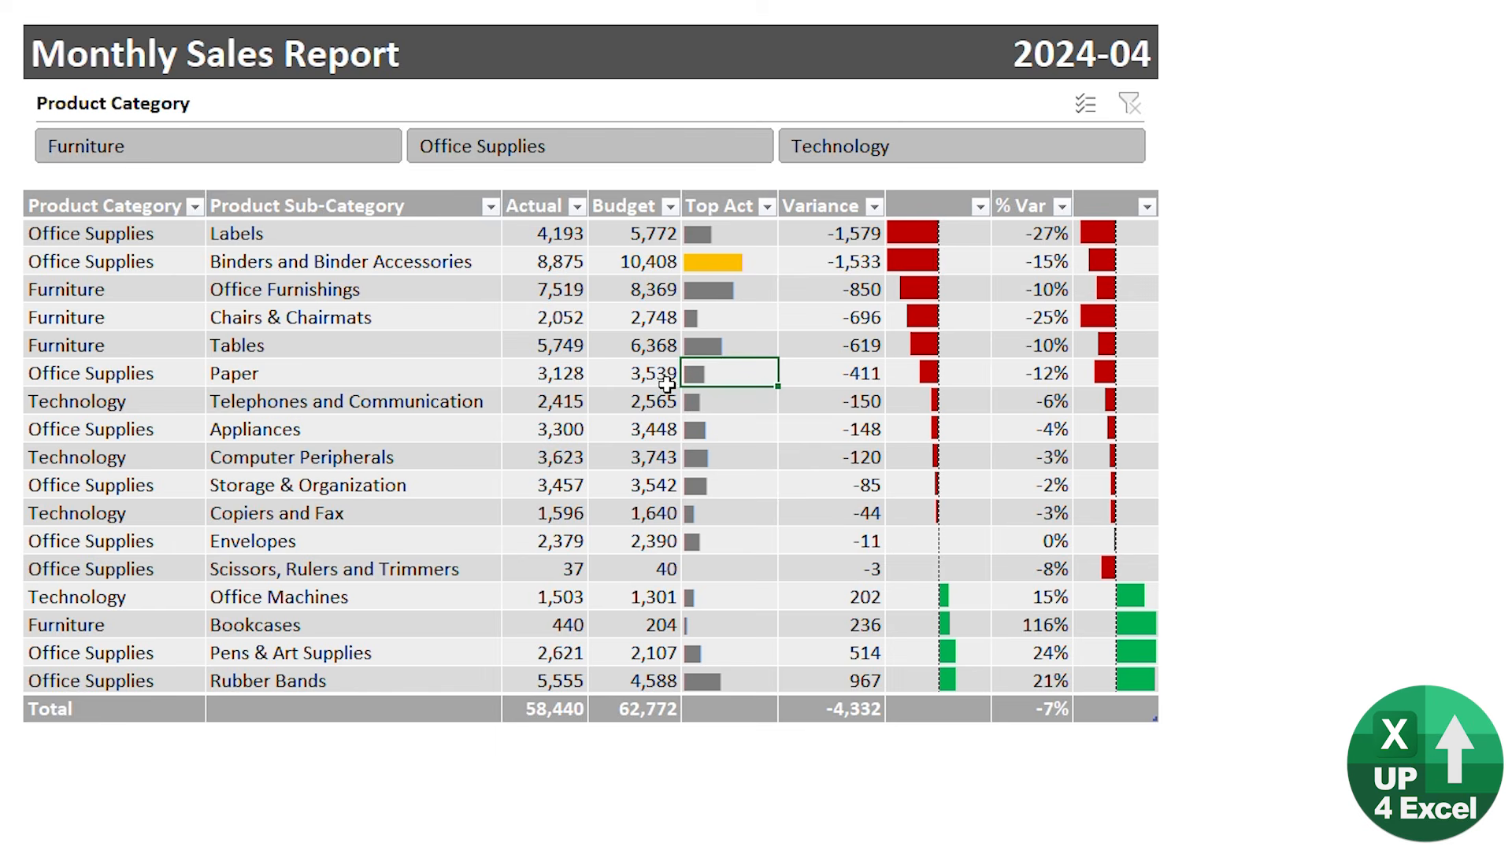
- Sort the finished report by Top Act largest to smallest, then by the variance bar column largest to smallest
{"action": "key", "text": "s"}
{"action": "key", "text": "d"}
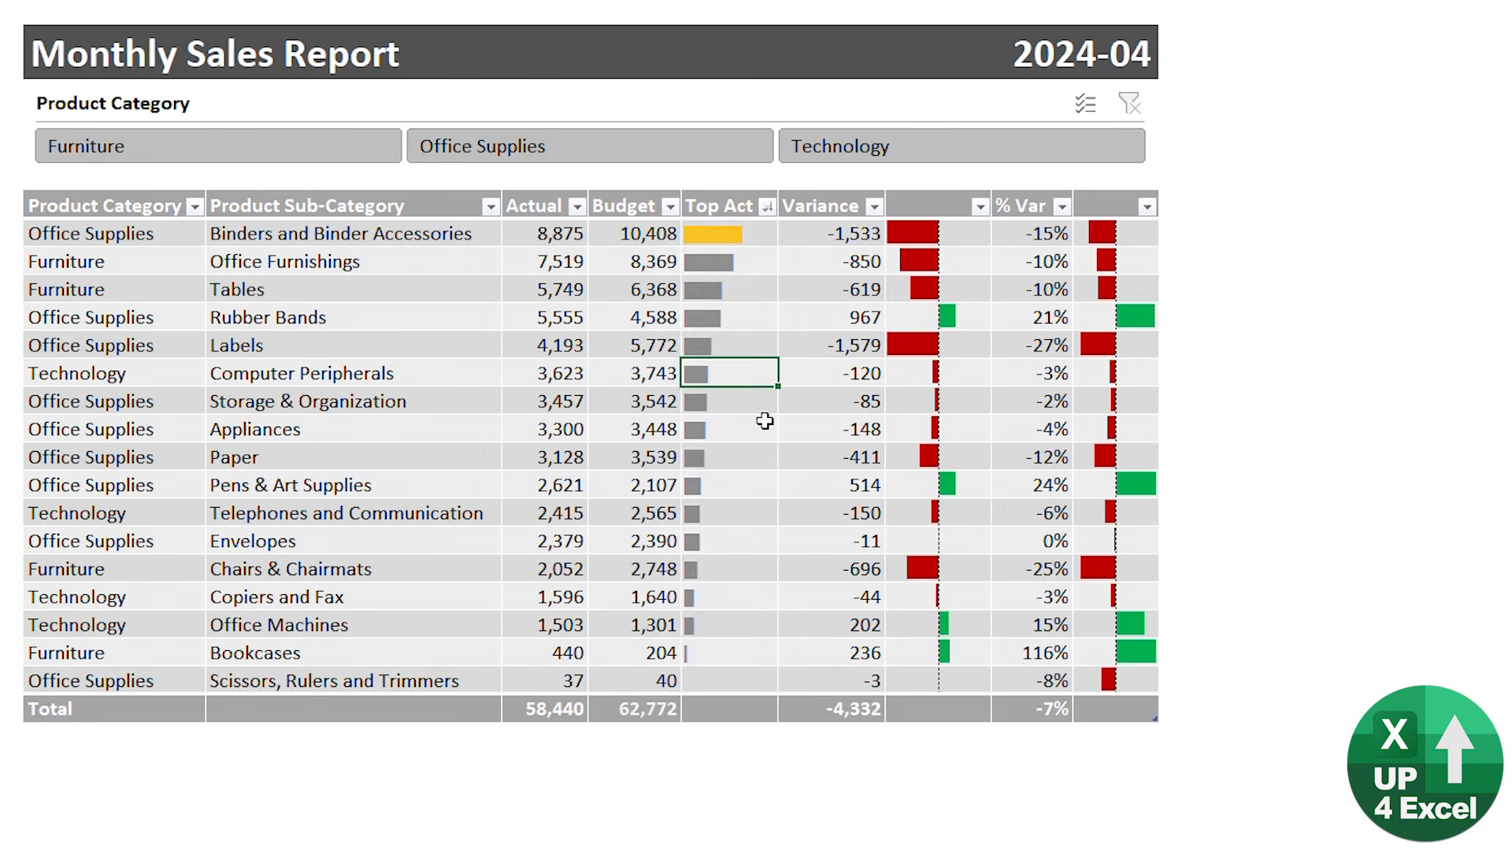
{"action": "left_click", "coordinate": [951, 328]}
{"action": "key", "text": "alt+a"}
{"action": "key", "text": "s"}
{"action": "key", "text": "d"}
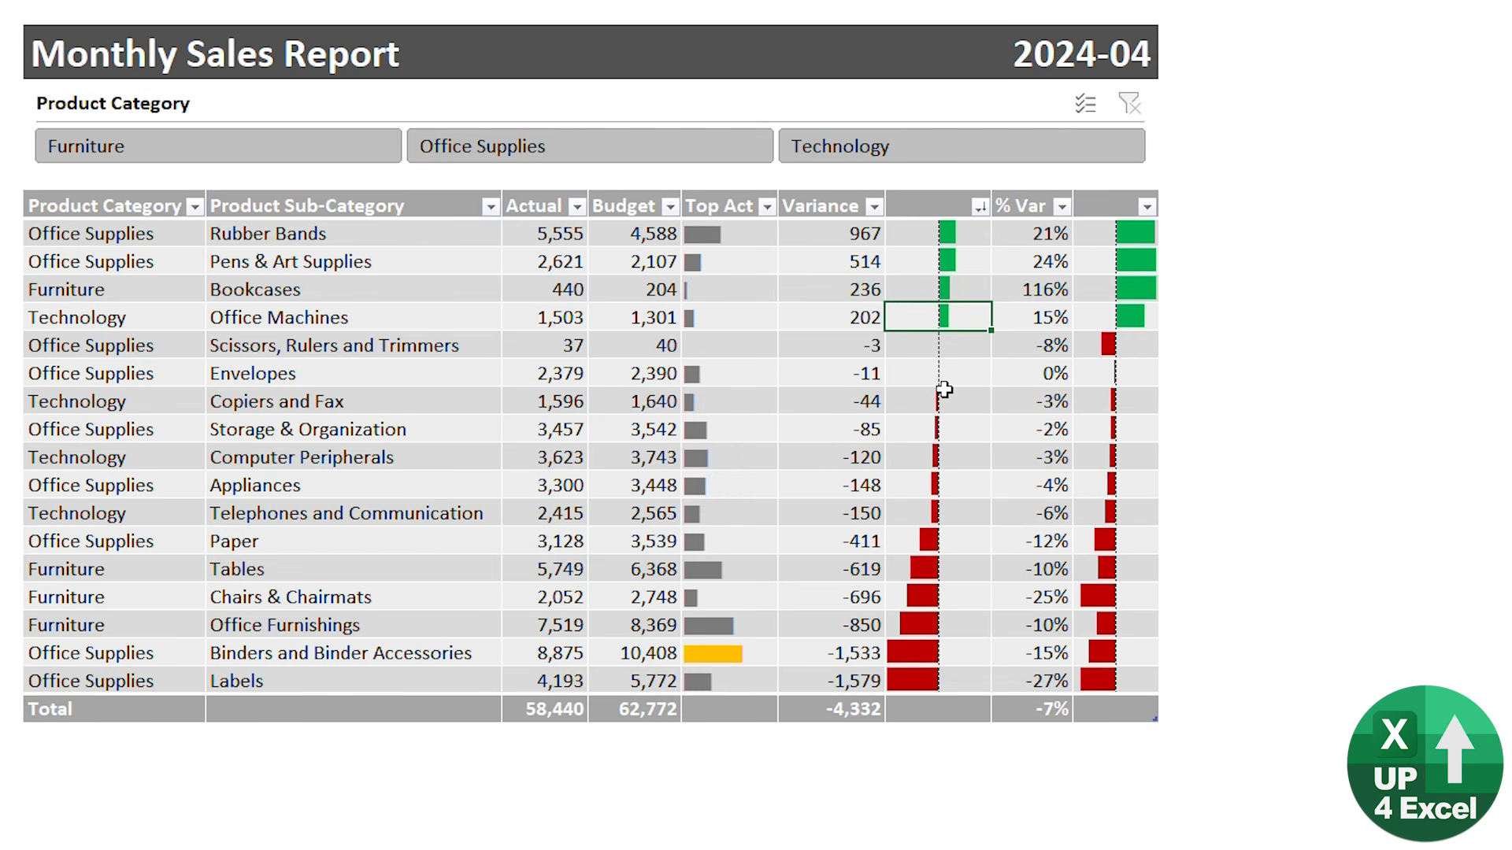
- Filter the report with the Product Category slicer by Furniture, Office Supplies and finally Technology
{"action": "left_click", "coordinate": [311, 157]}
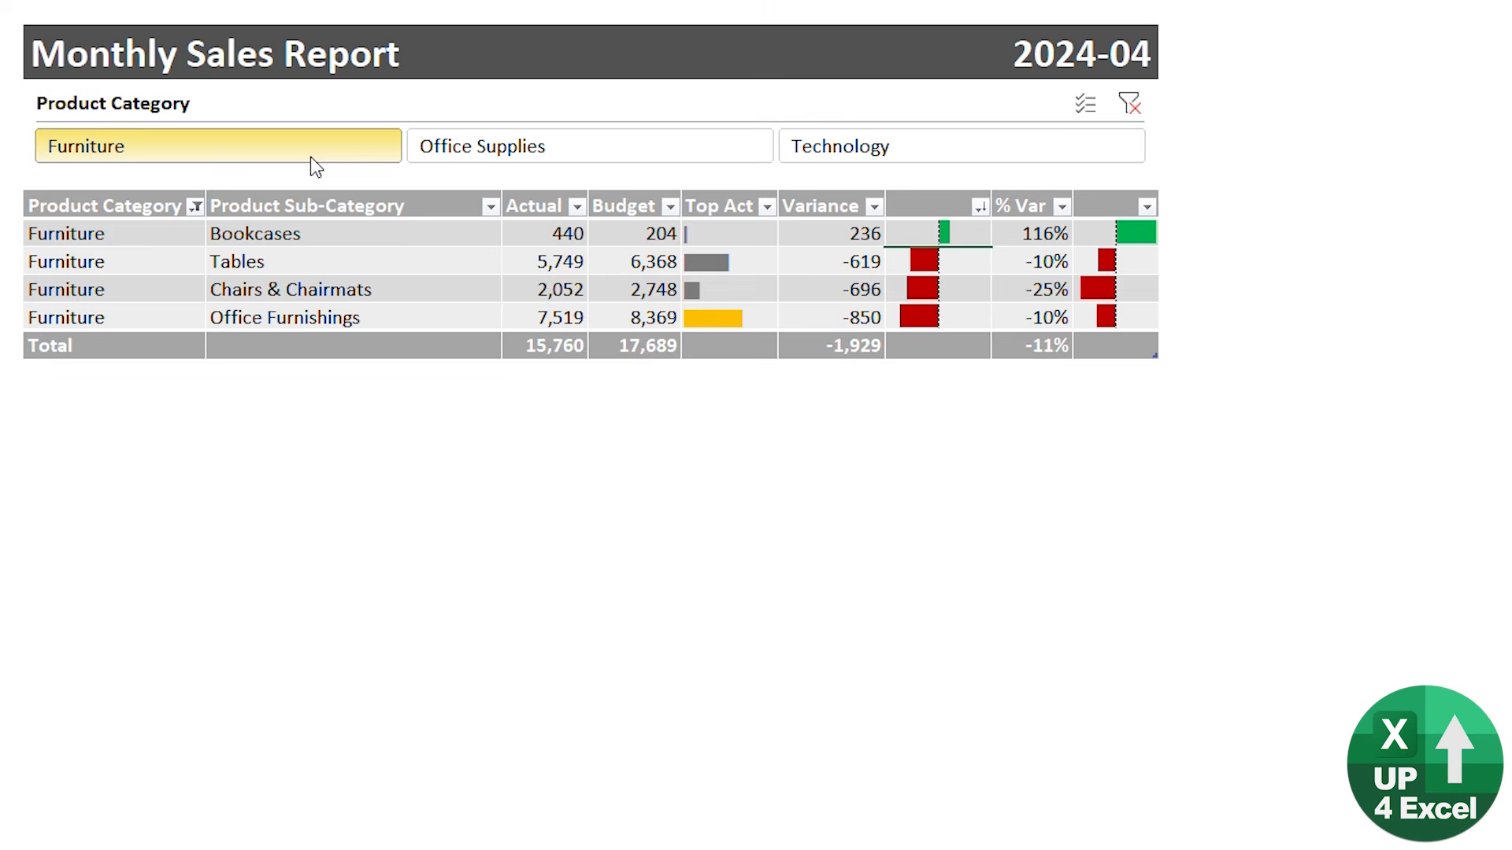
{"action": "left_click", "coordinate": [622, 141]}
{"action": "left_click", "coordinate": [872, 150]}
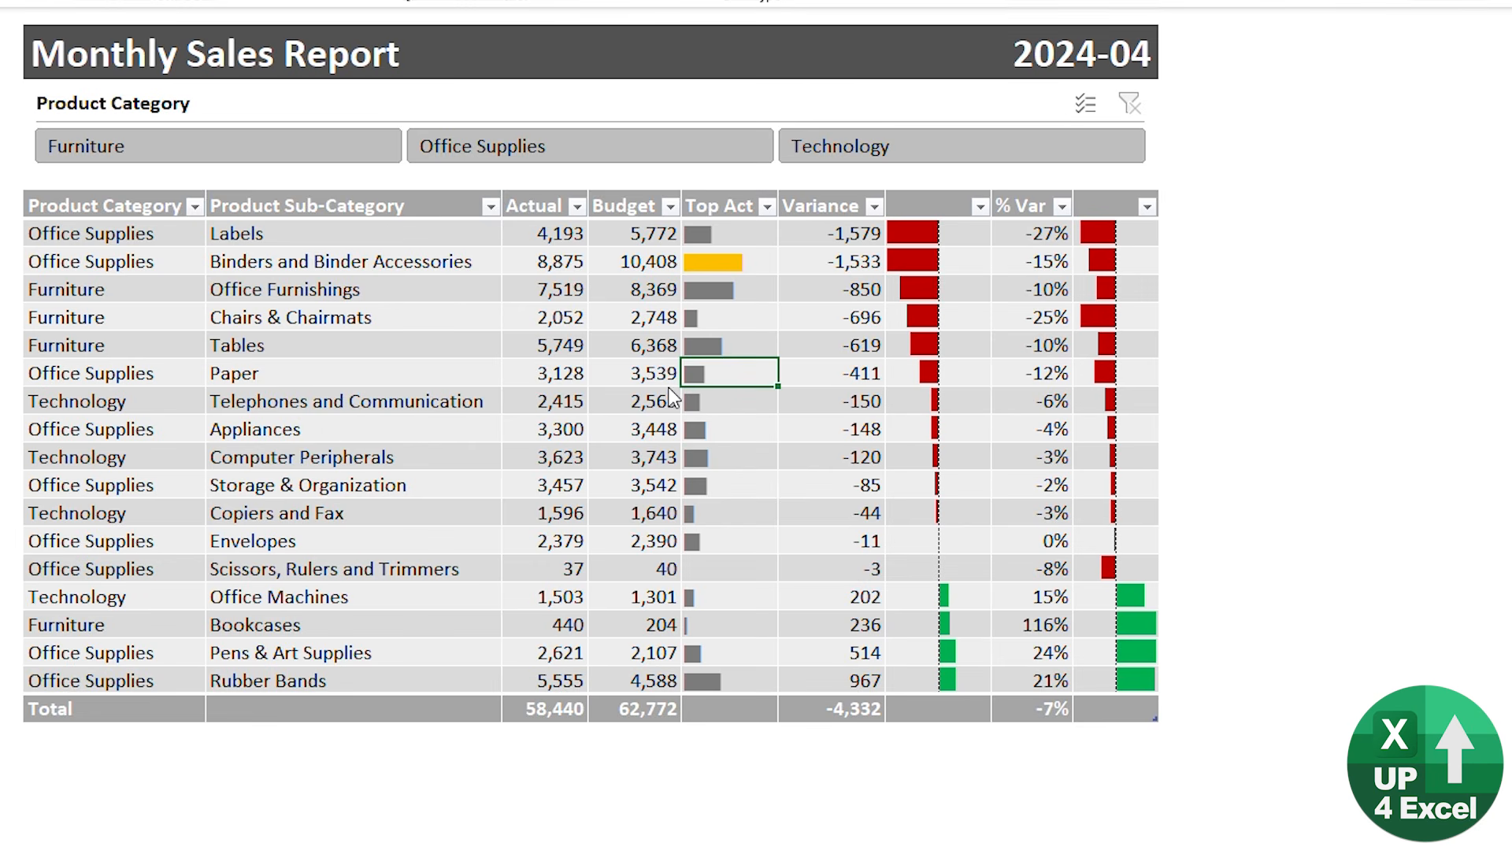
- Sort the unfiltered report in descending order by the Top Act column, then by the bars beside Variance
{"action": "key", "text": "alt+a"}
{"action": "key", "text": "s"}
{"action": "key", "text": "d"}
{"action": "left_click", "coordinate": [970, 327]}
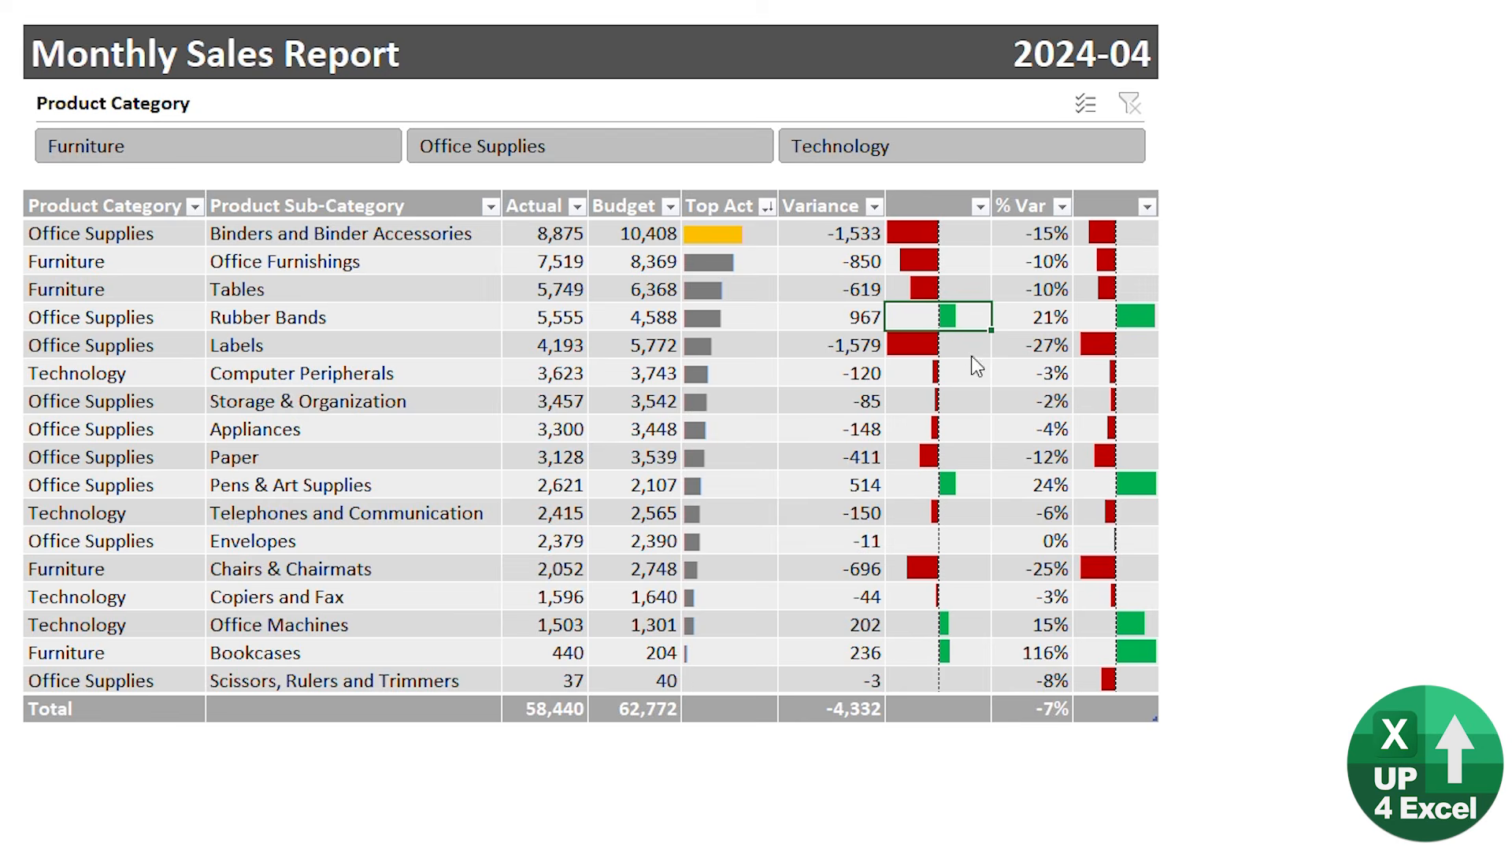
{"action": "key", "text": "alt+a"}
{"action": "key", "text": "s"}
{"action": "key", "text": "d"}
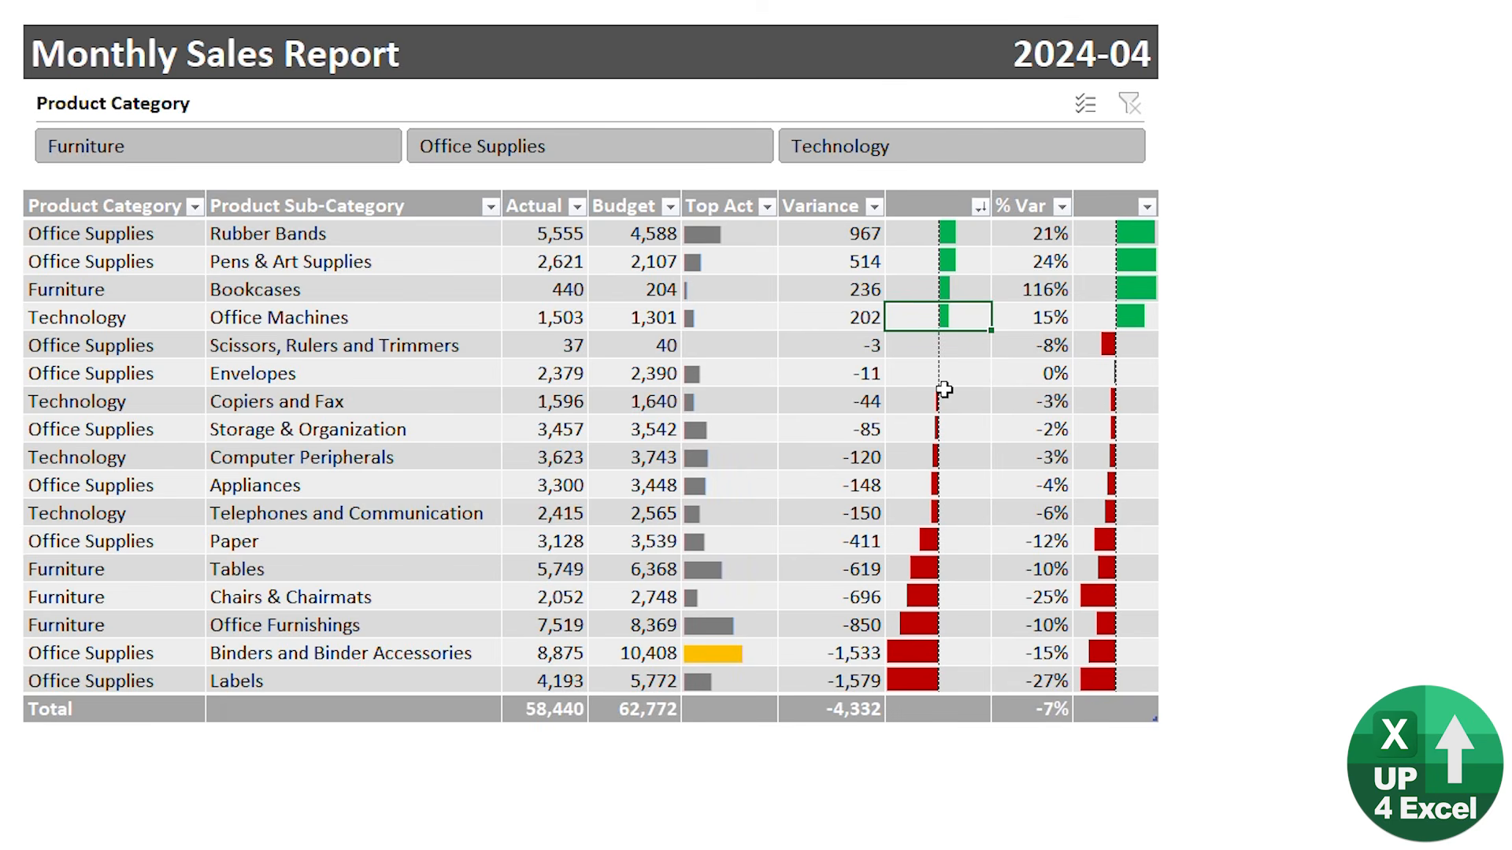
- Show each product category in turn with the slicer: Furniture, Office Supplies, then Technology
{"action": "left_click", "coordinate": [310, 154]}
{"action": "left_click", "coordinate": [686, 150]}
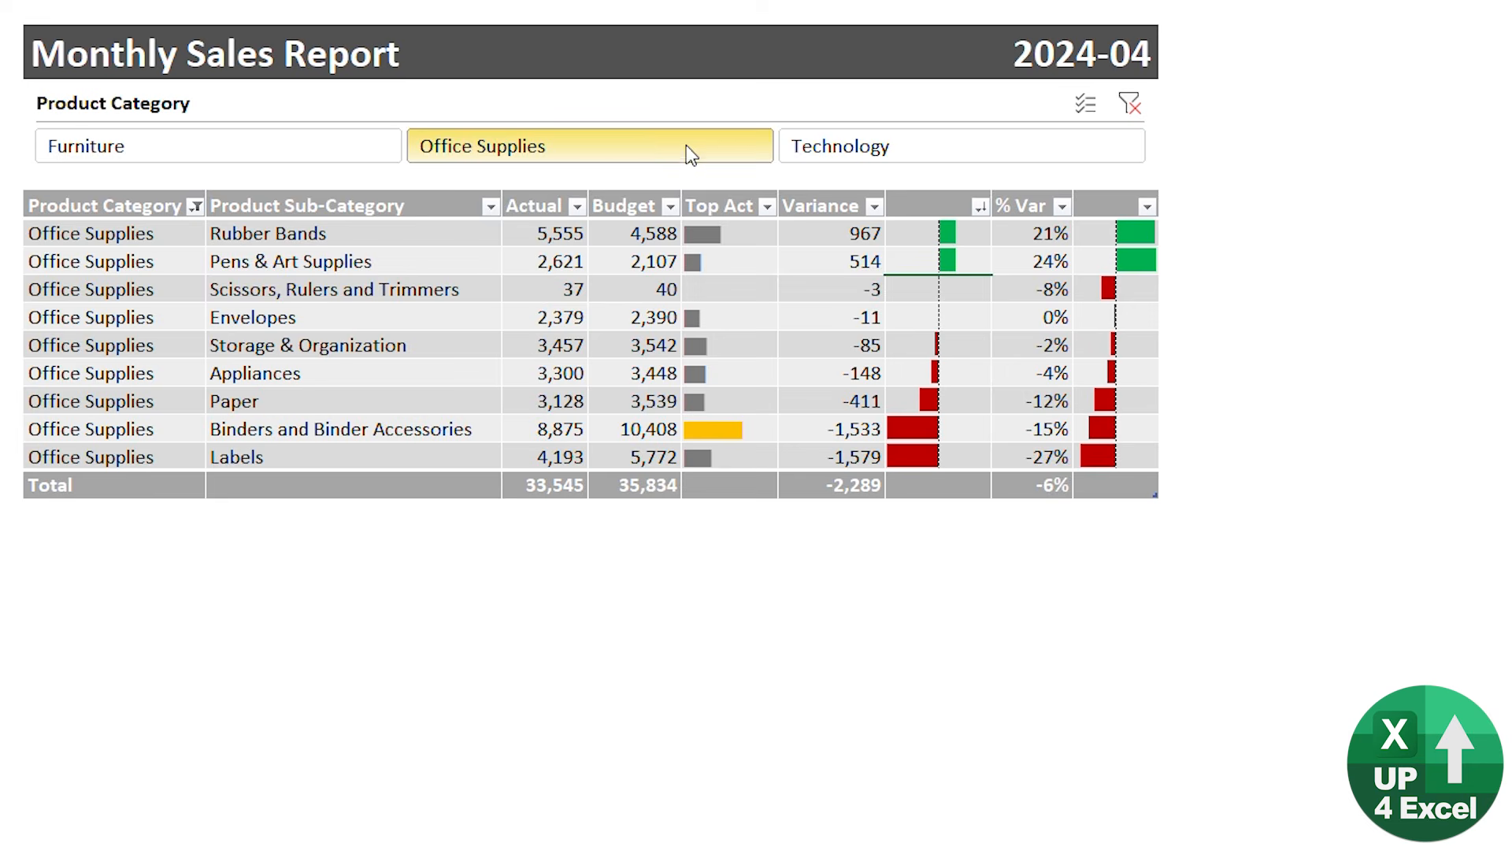
{"action": "left_click", "coordinate": [878, 159]}
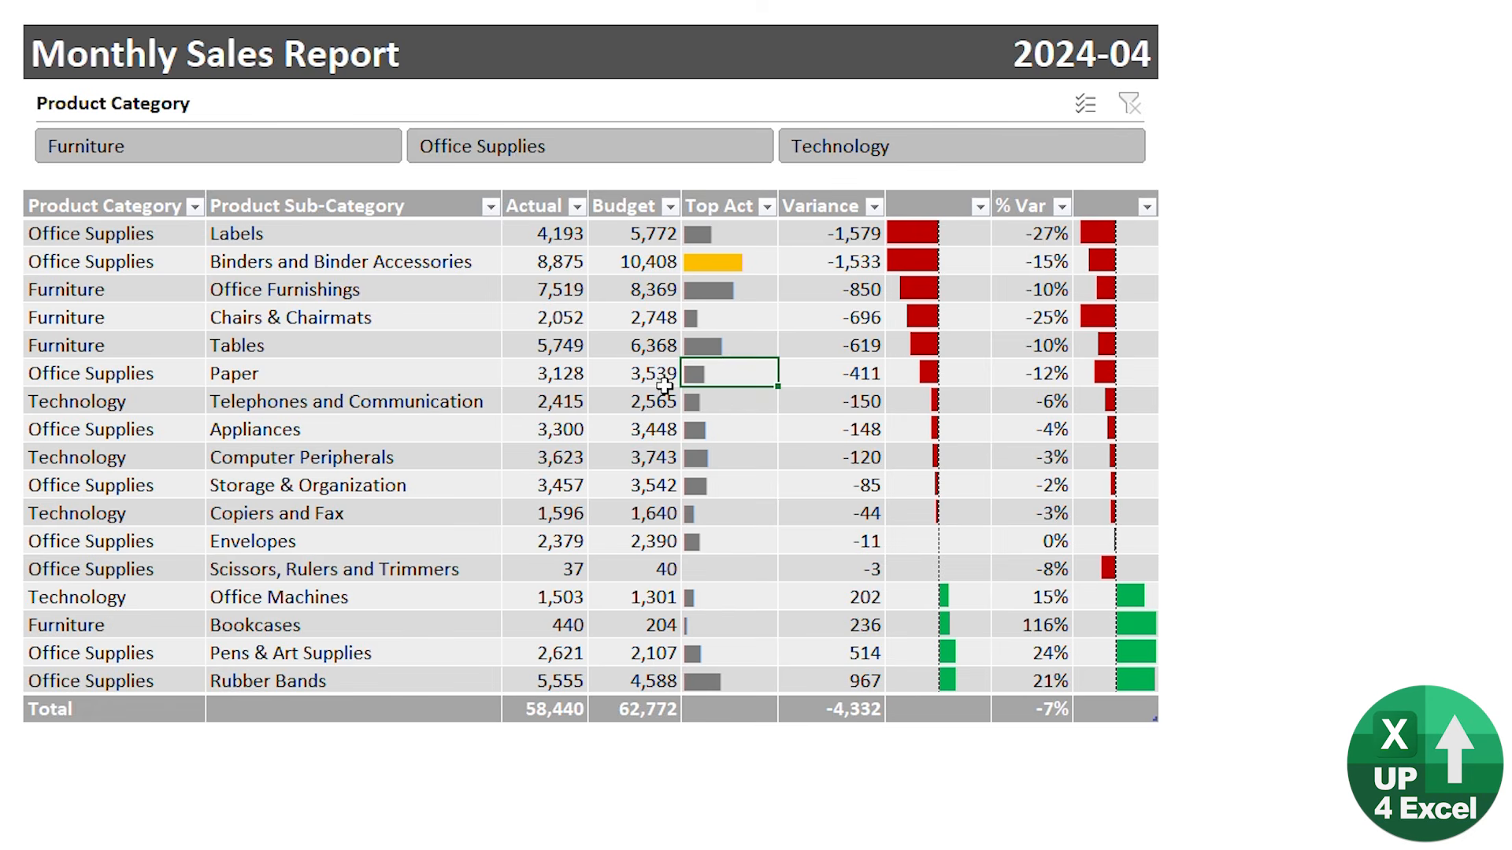
- Sort the full sales report by the Top Act column from largest to smallest
{"action": "key", "text": "alt+a"}
{"action": "key", "text": "s"}
{"action": "key", "text": "d"}
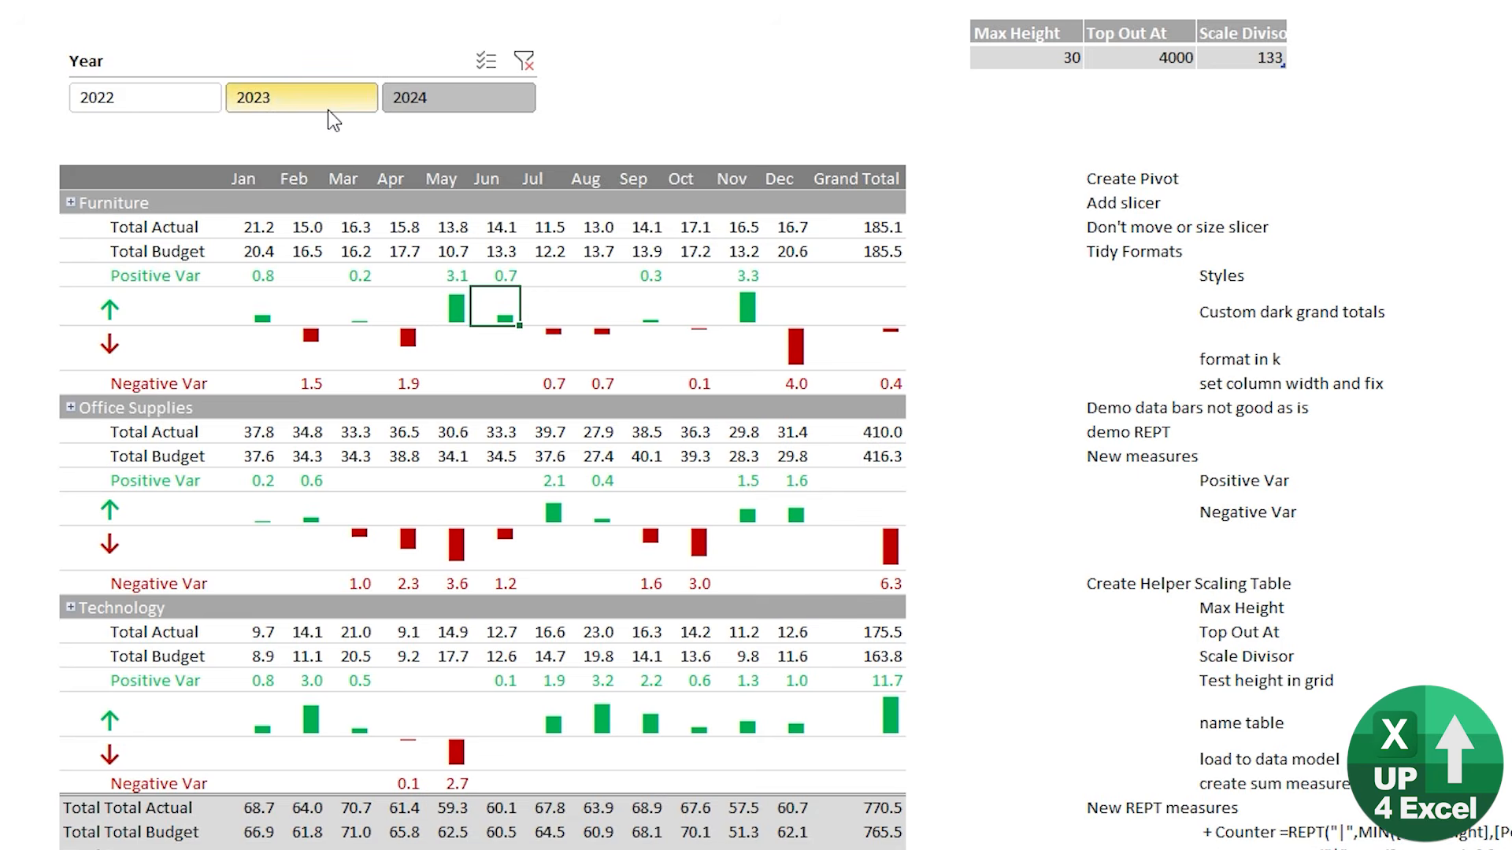
- Filter the monthly pivot report with the Year slicer by 2023, then by 2022
{"action": "left_click", "coordinate": [323, 103]}
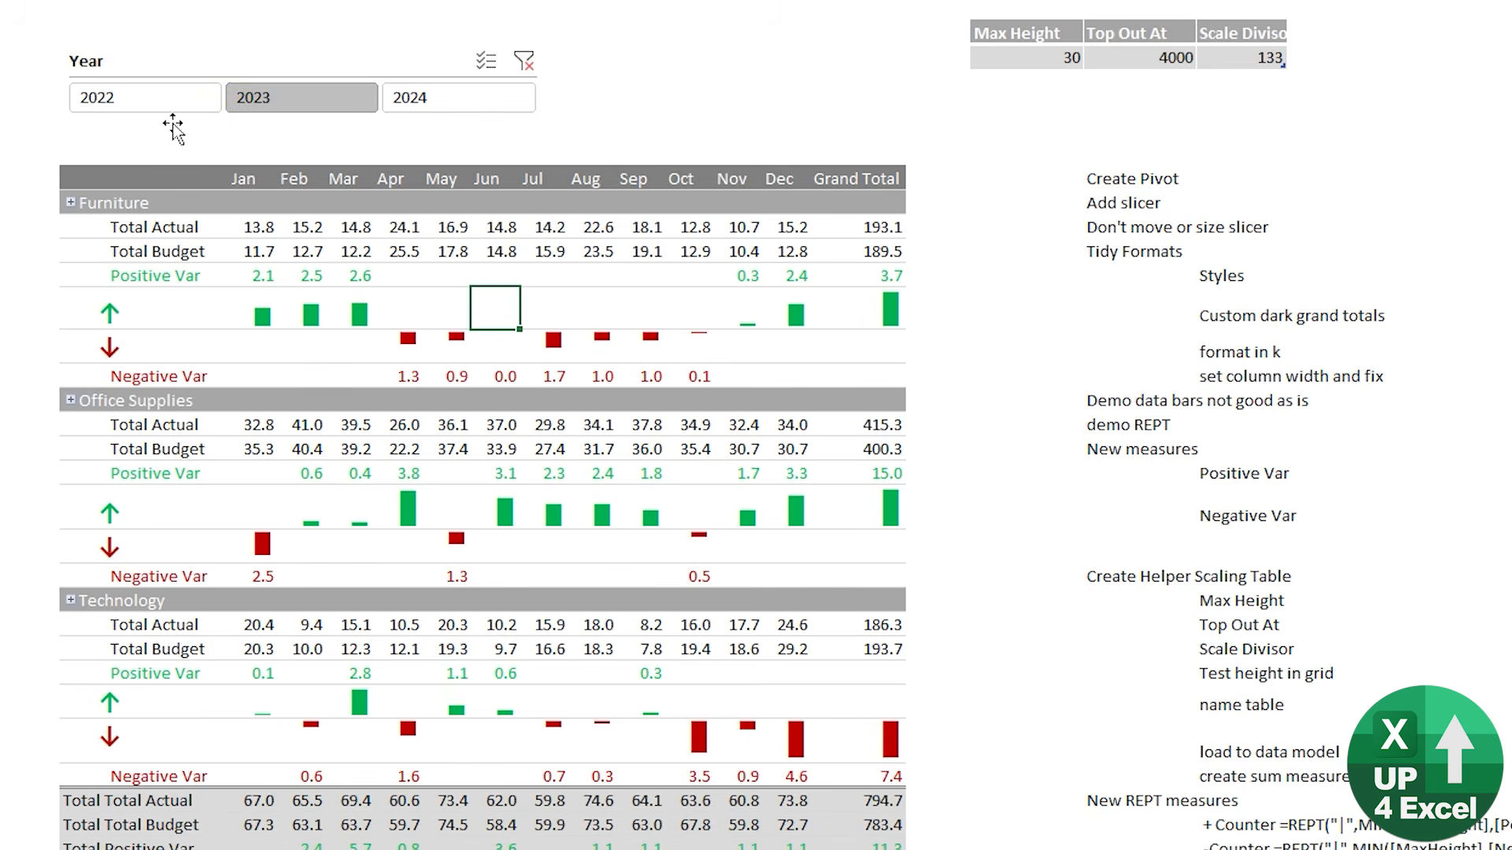
{"action": "left_click", "coordinate": [169, 103]}
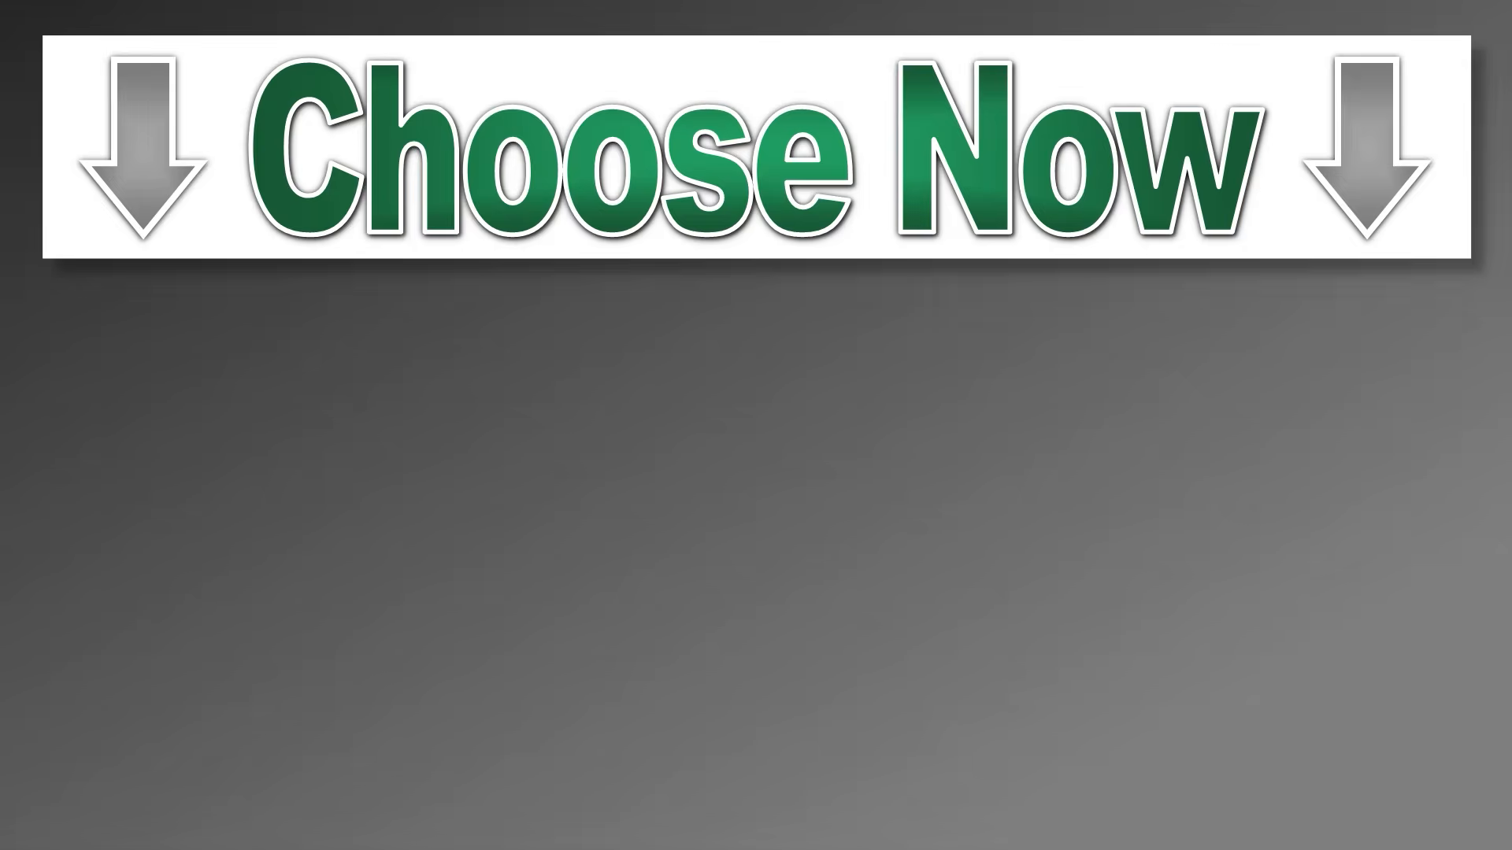